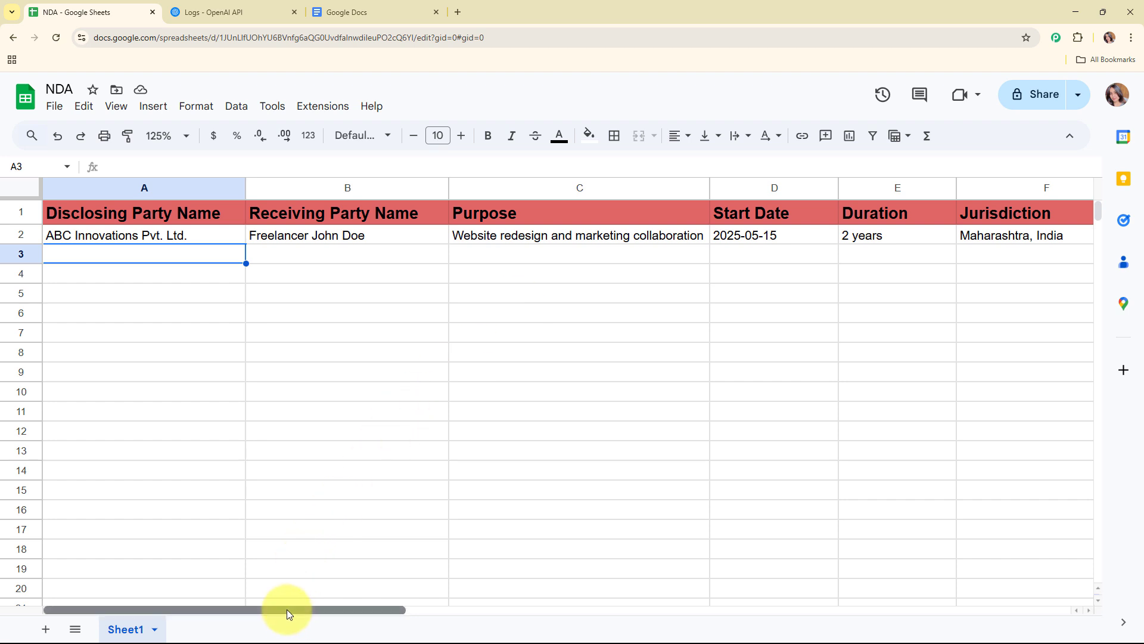
# - Review the NDA sheet, the OpenAI logs page and the freelancer's existing agreement in Google Docs
pyautogui.moveTo(287, 609)
pyautogui.mouseDown()
pyautogui.moveTo(344, 608)
pyautogui.moveTo(272, 610)
pyautogui.mouseUp()
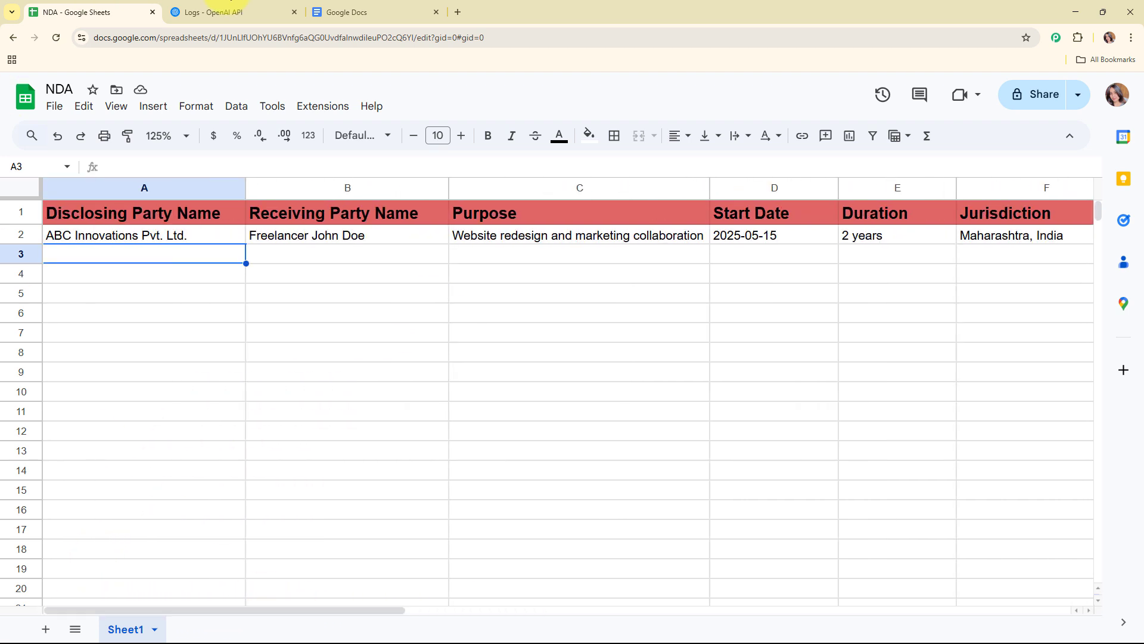
pyautogui.click(262, 9)
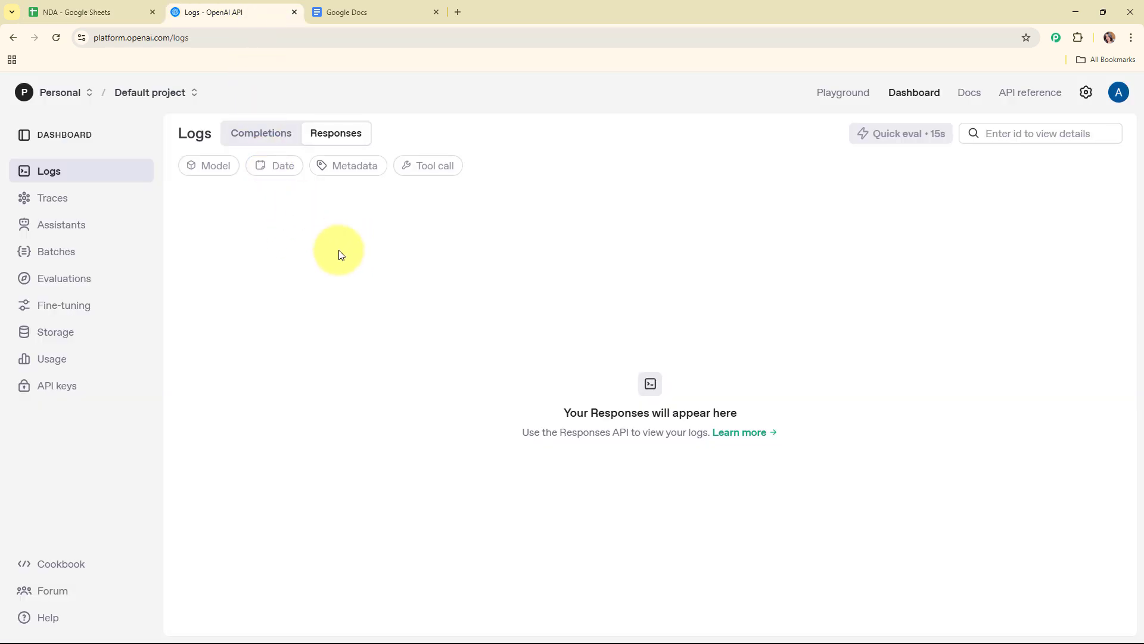
pyautogui.click(317, 11)
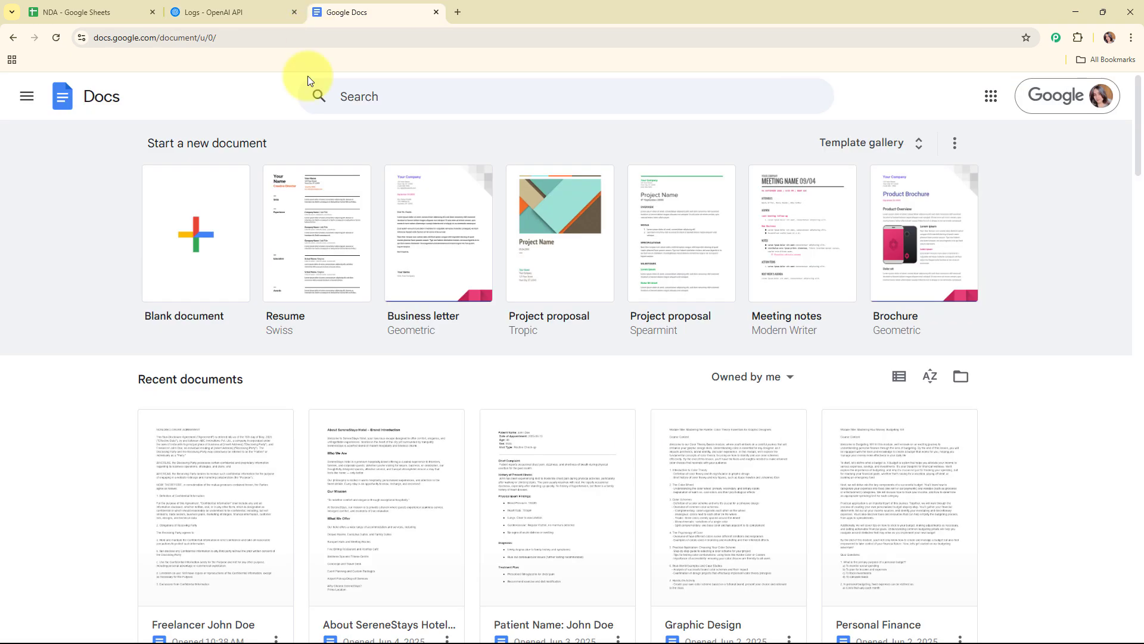
pyautogui.click(221, 458)
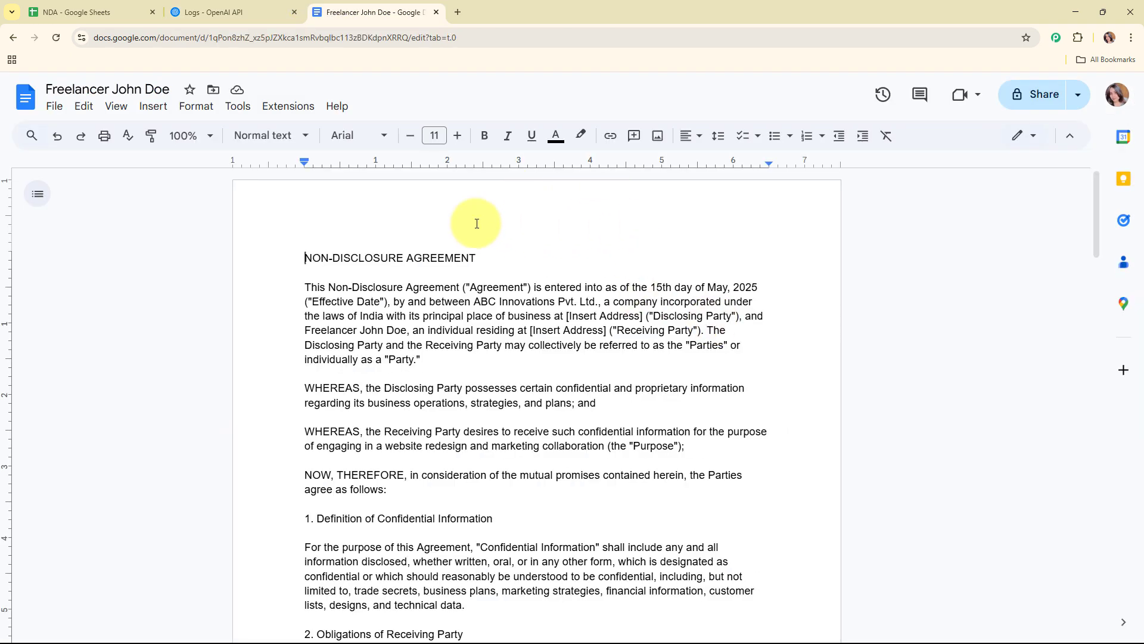
pyautogui.click(89, 12)
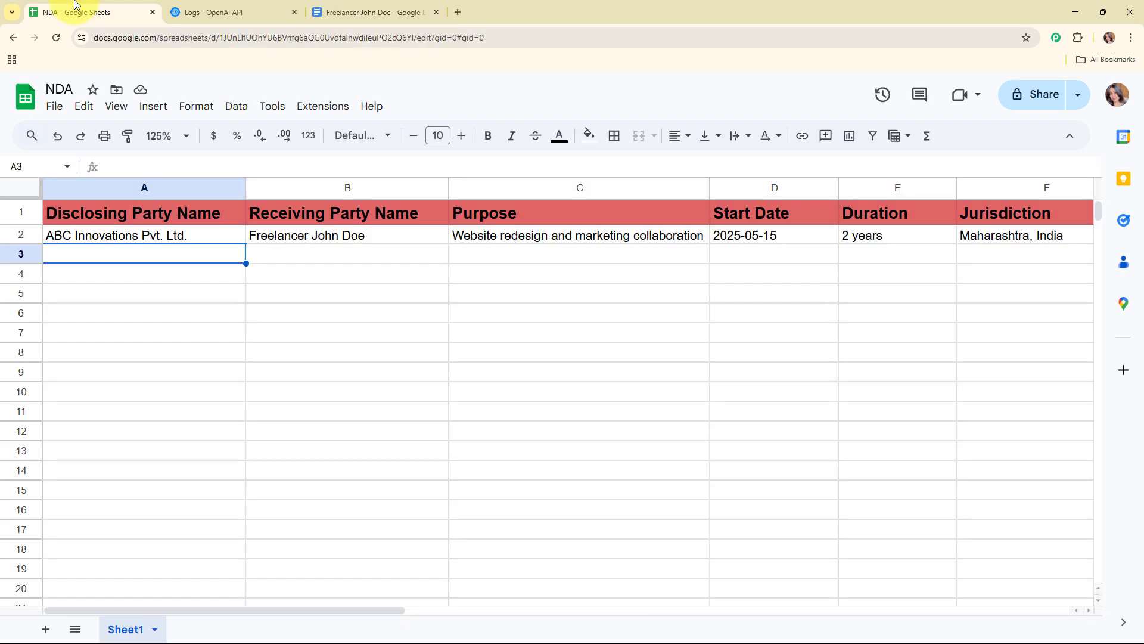
pyautogui.click(218, 7)
pyautogui.click(373, 11)
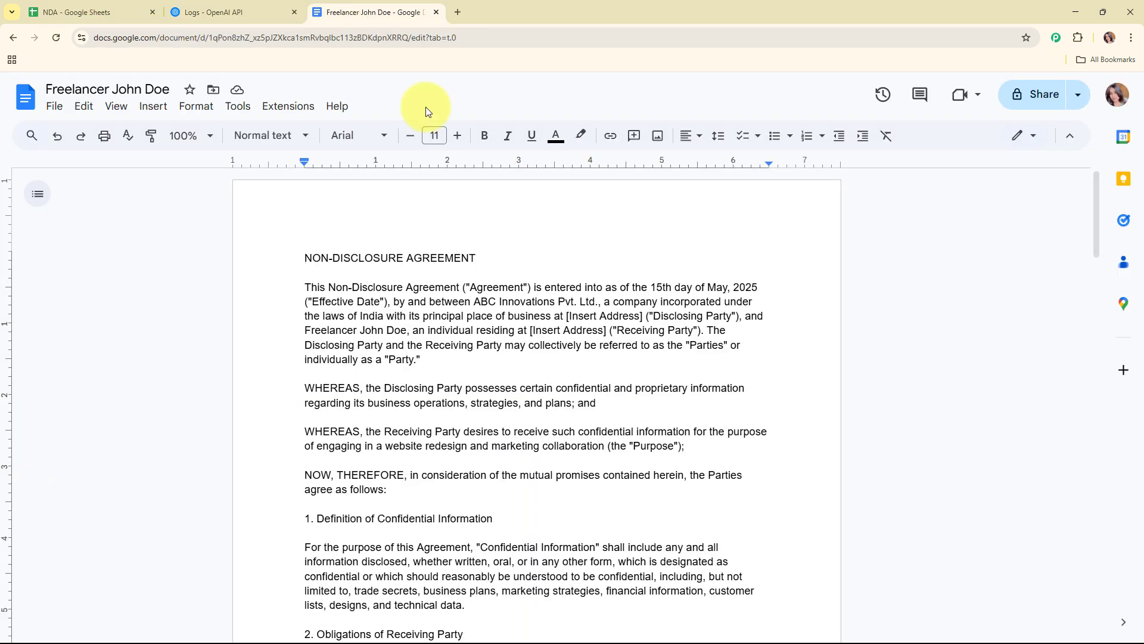
# - In the NDA sheet, paste row 3 for Zenith Tech Solutions: UX consultant, prototype design sharing, 2025-06-01, 1 year, Karnataka, India
pyautogui.click(91, 16)
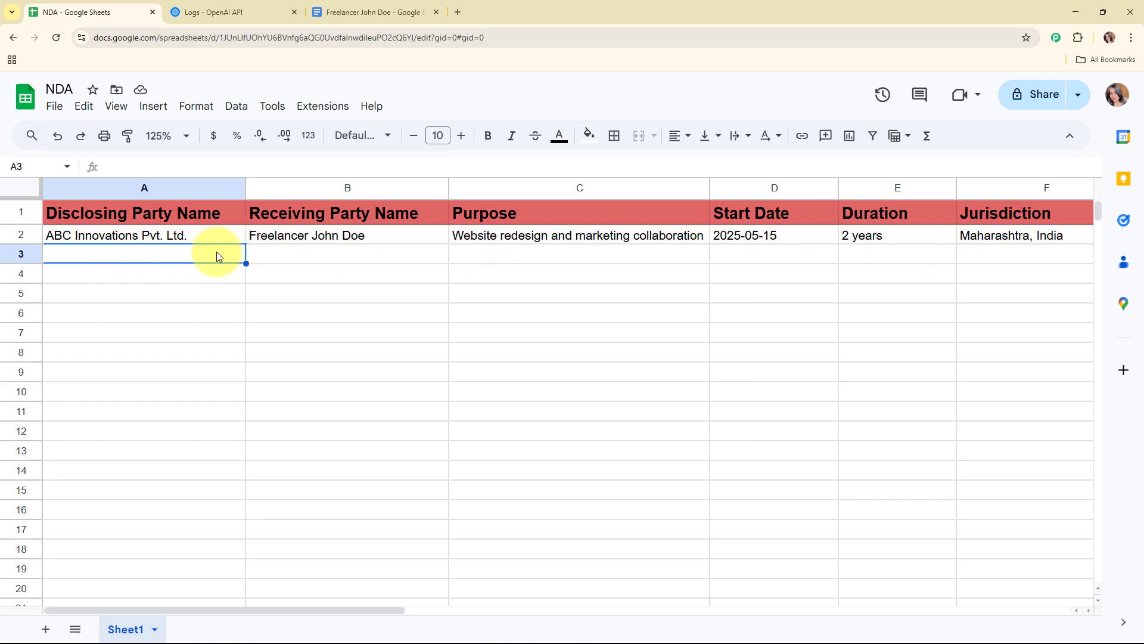
pyautogui.hotkey('ctrl', 'v')
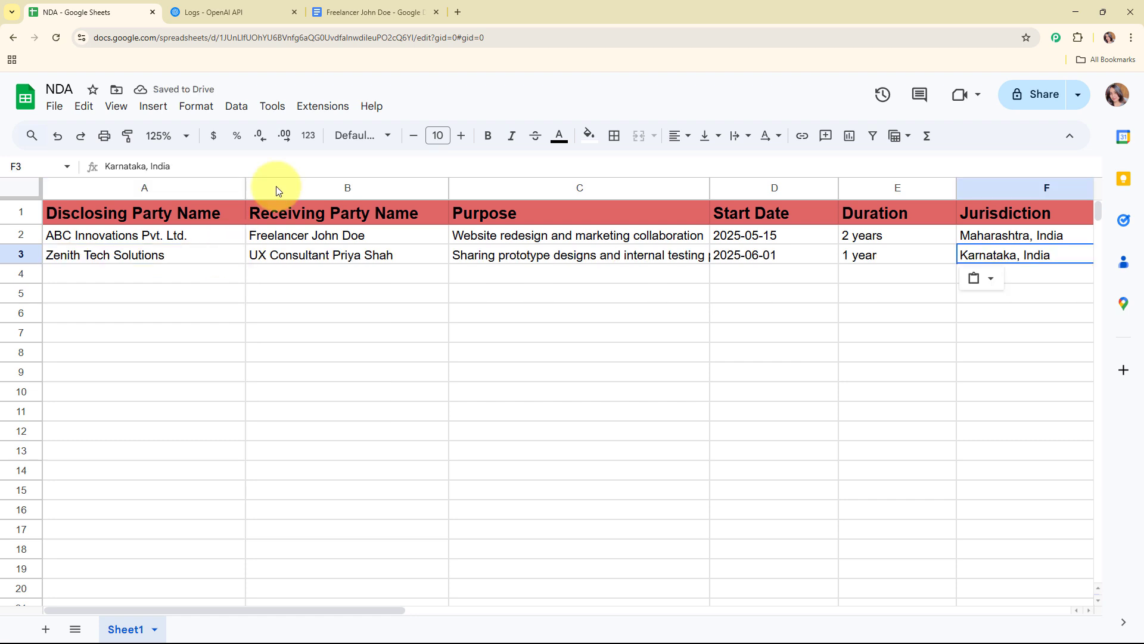
pyautogui.click(184, 280)
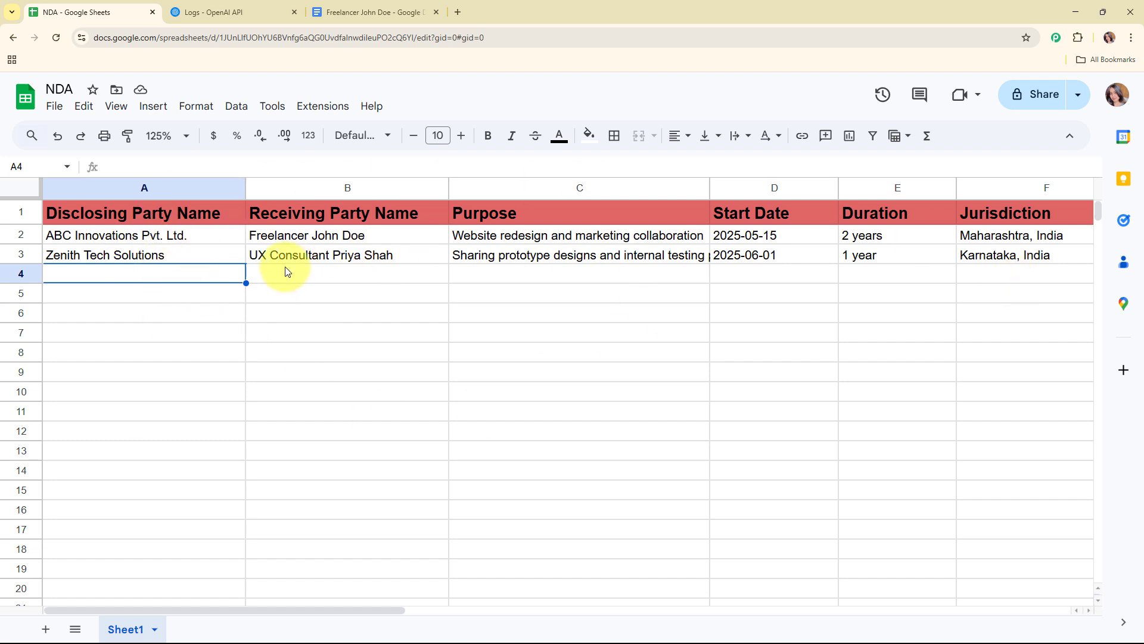
# - Switch to Google Docs, open the UX consultant's agreement from the recent documents and read through its clauses
pyautogui.click(381, 12)
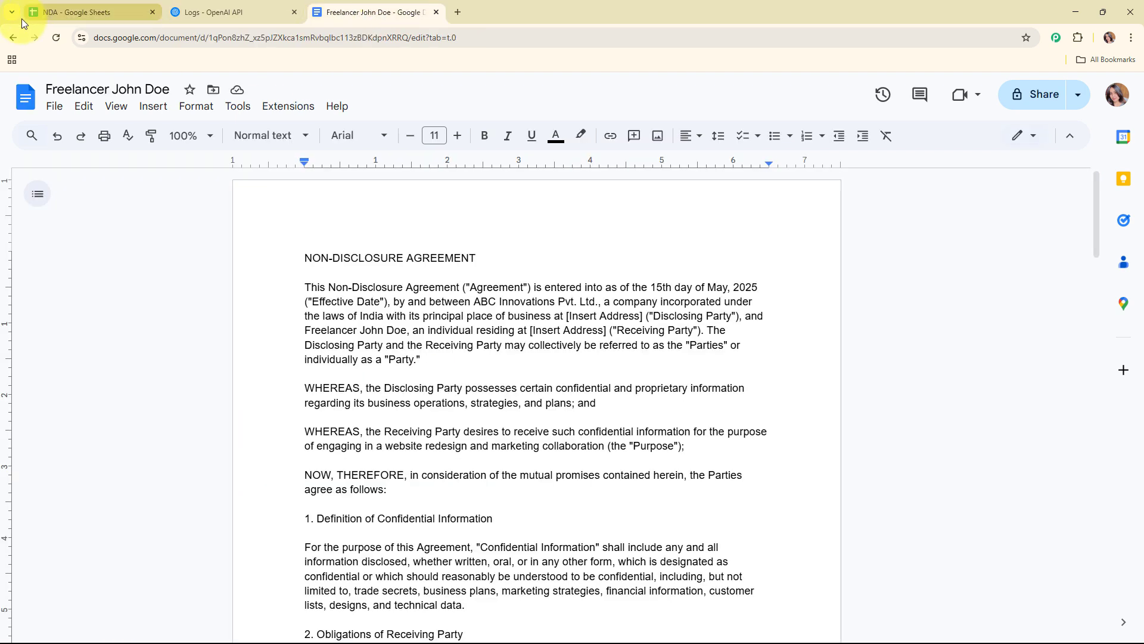
pyautogui.click(14, 38)
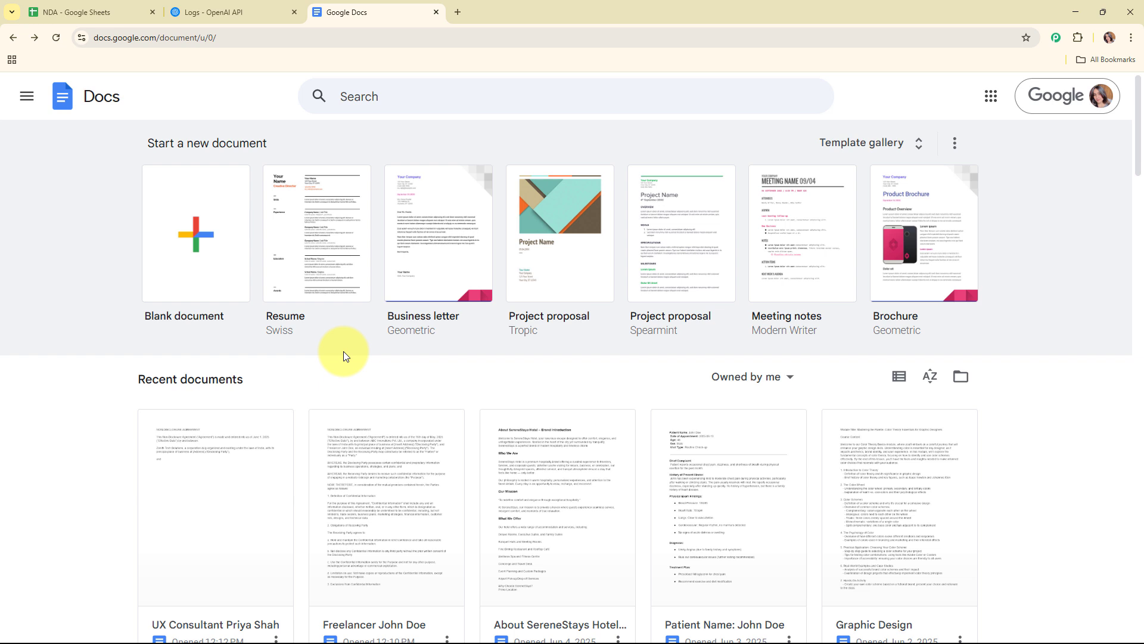
pyautogui.scroll(-1, 276, 385)
pyautogui.click(276, 384)
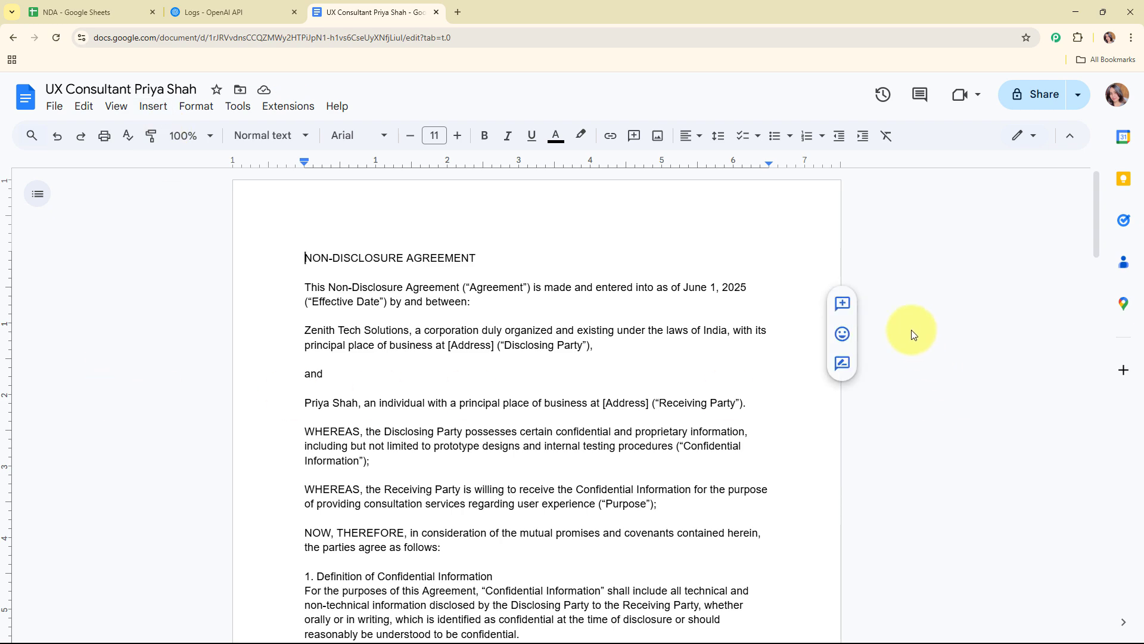
pyautogui.scroll(-20, 915, 335)
pyautogui.scroll(10, 914, 335)
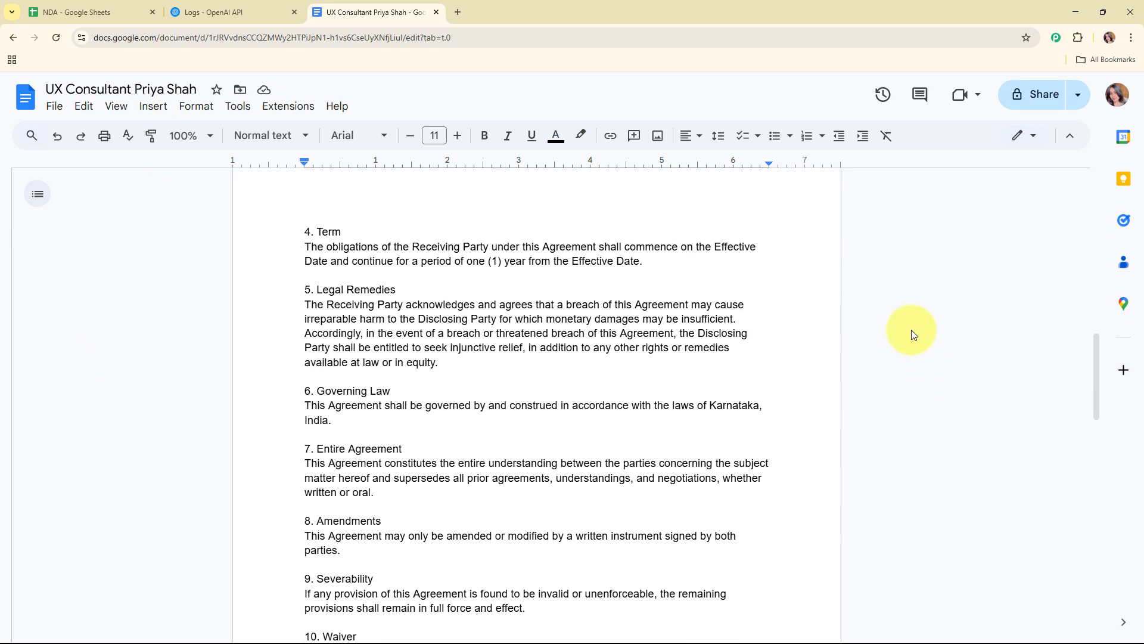
pyautogui.scroll(15, 910, 330)
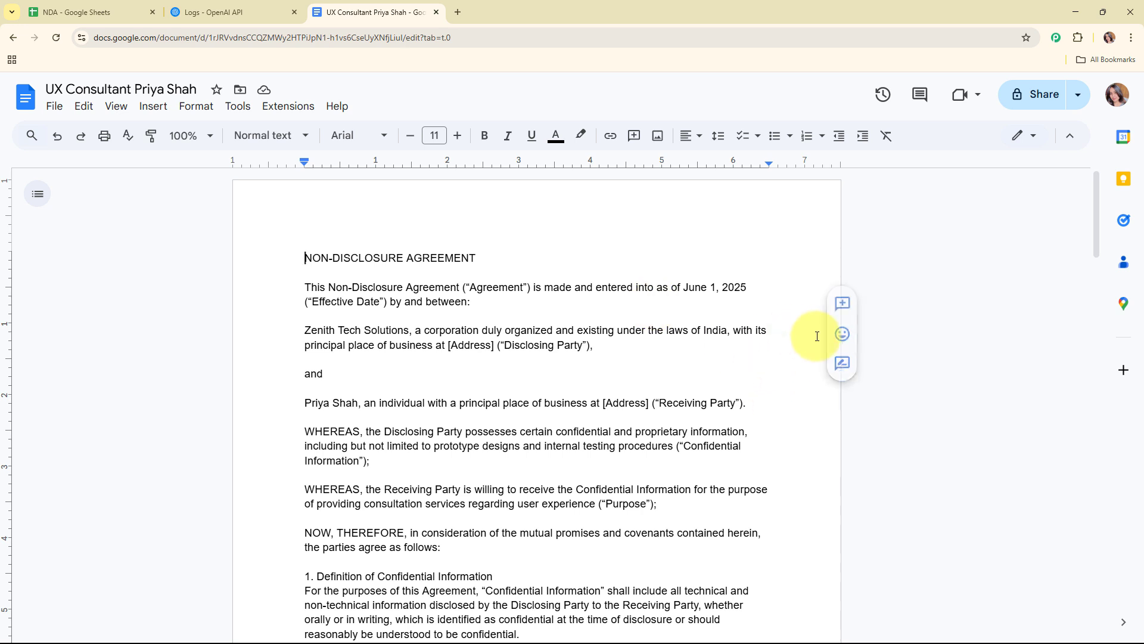
pyautogui.click(111, 8)
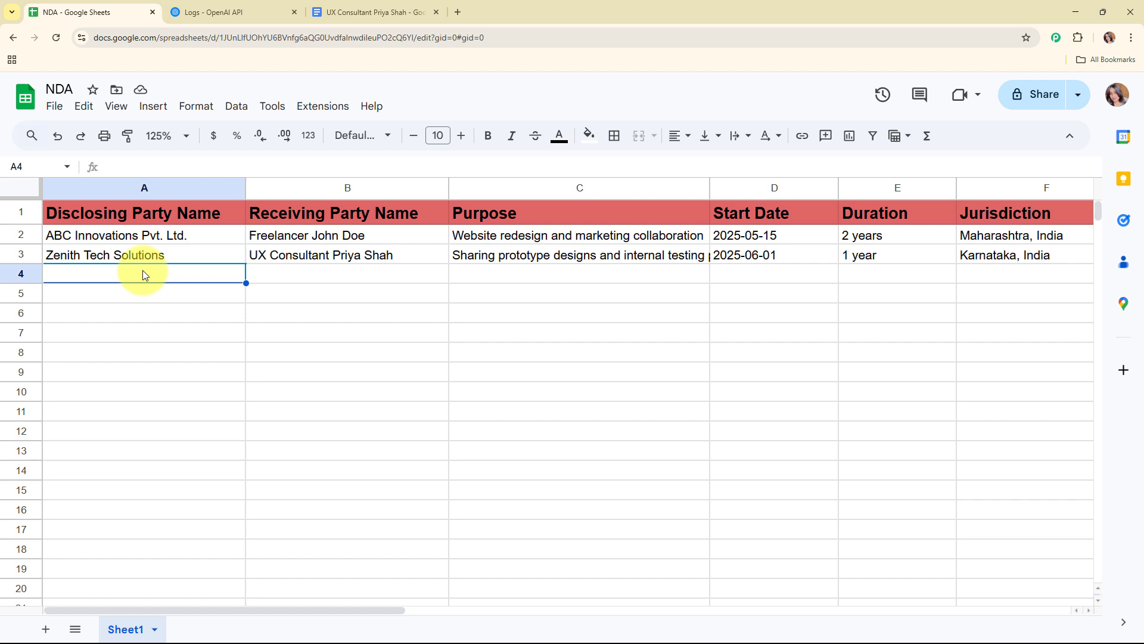
pyautogui.click(232, 9)
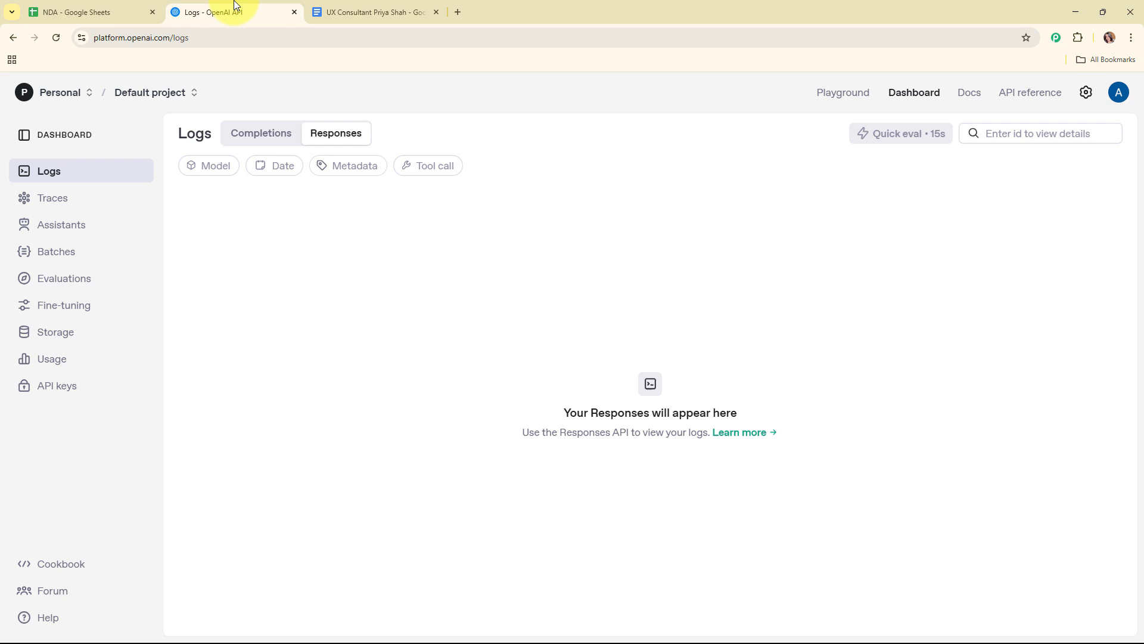
pyautogui.click(430, 4)
# - Open the Pabbly Connect website at pabbly.com/connect in a new browser tab and sign in to the existing account
pyautogui.click(457, 11)
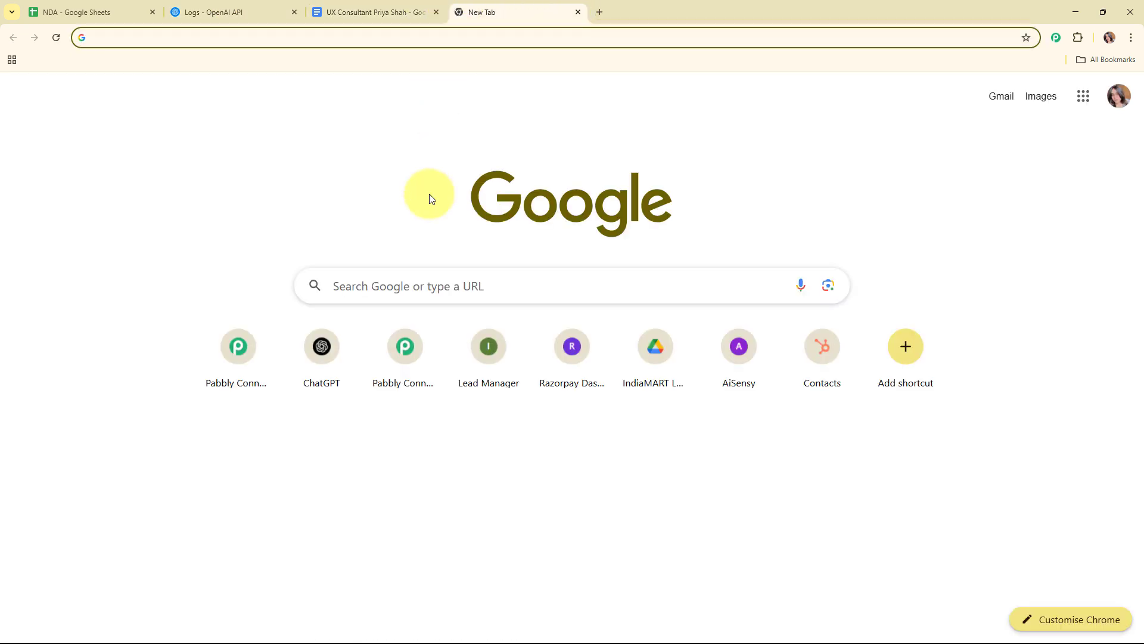
pyautogui.write('pa')
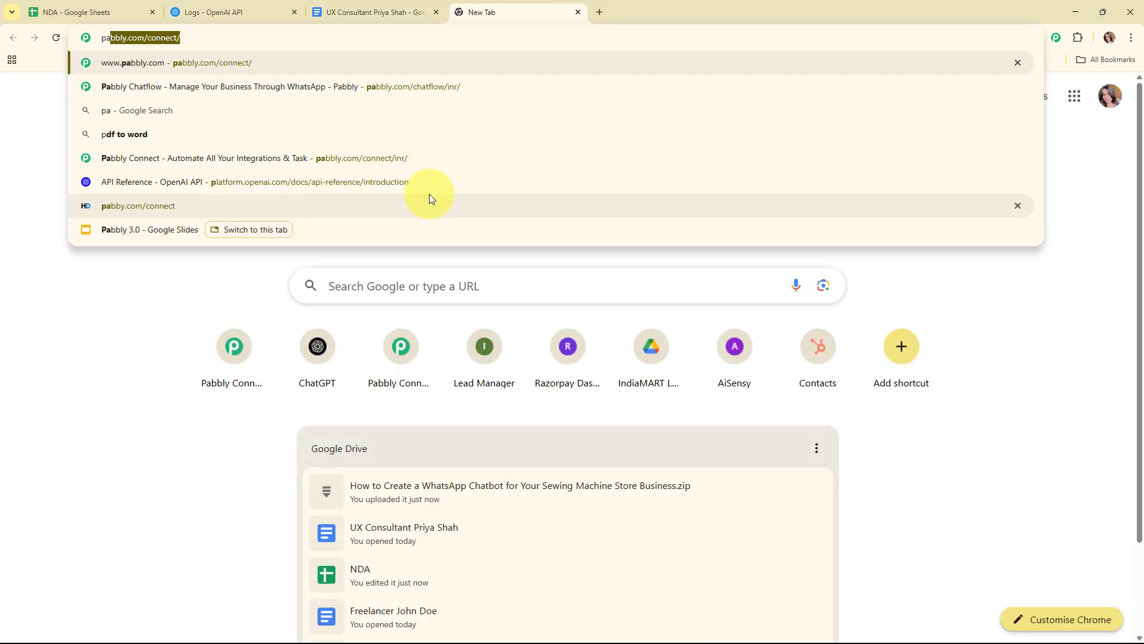
pyautogui.write('bb')
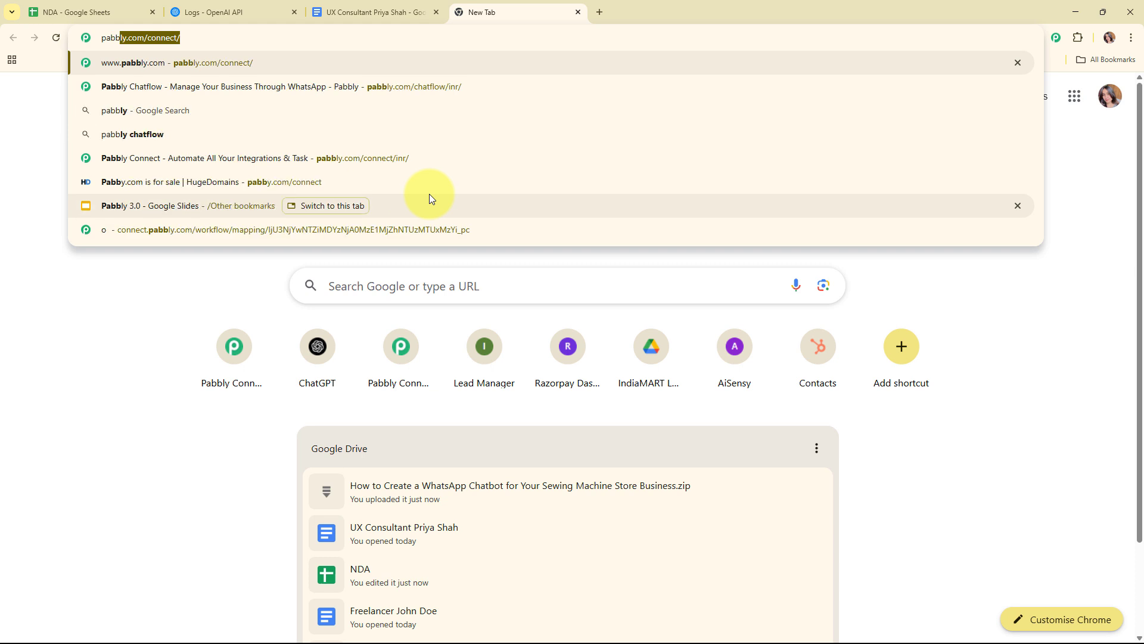
pyautogui.write('ly')
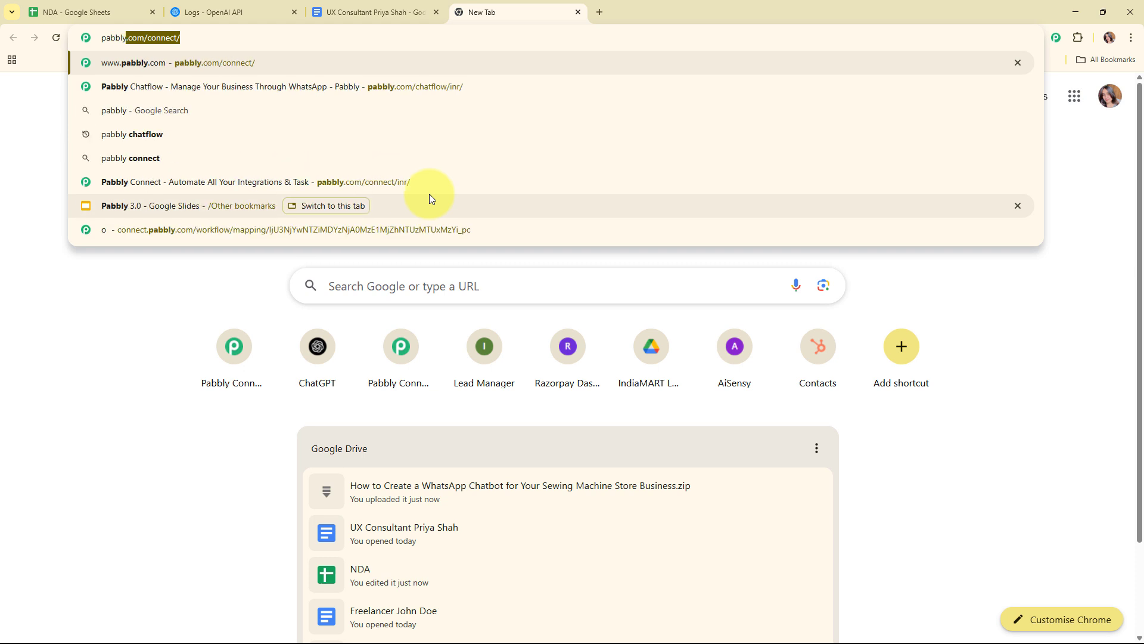
pyautogui.press('Return')
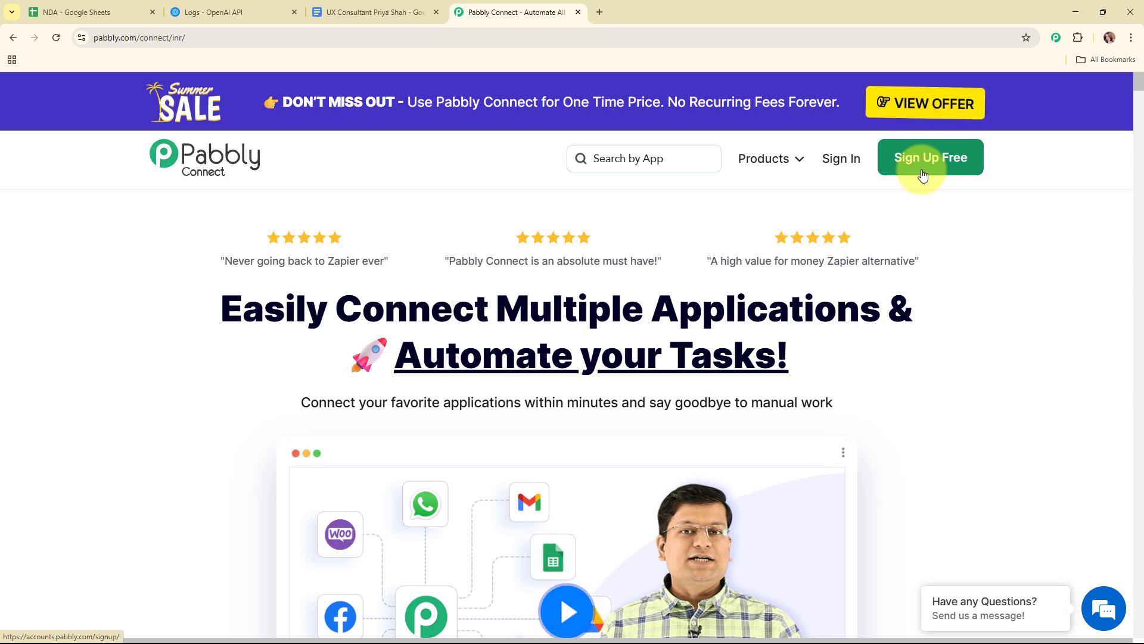
pyautogui.click(829, 169)
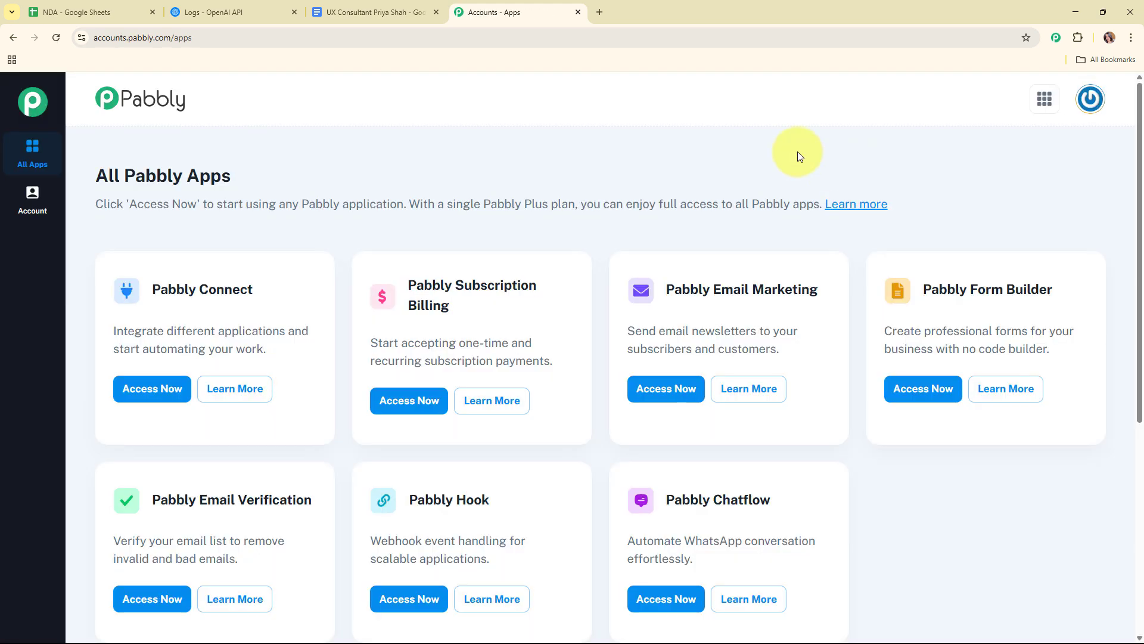
# - Open Pabbly Connect from the overview of all Pabbly apps
pyautogui.moveTo(95, 176); pyautogui.dragTo(275, 185)
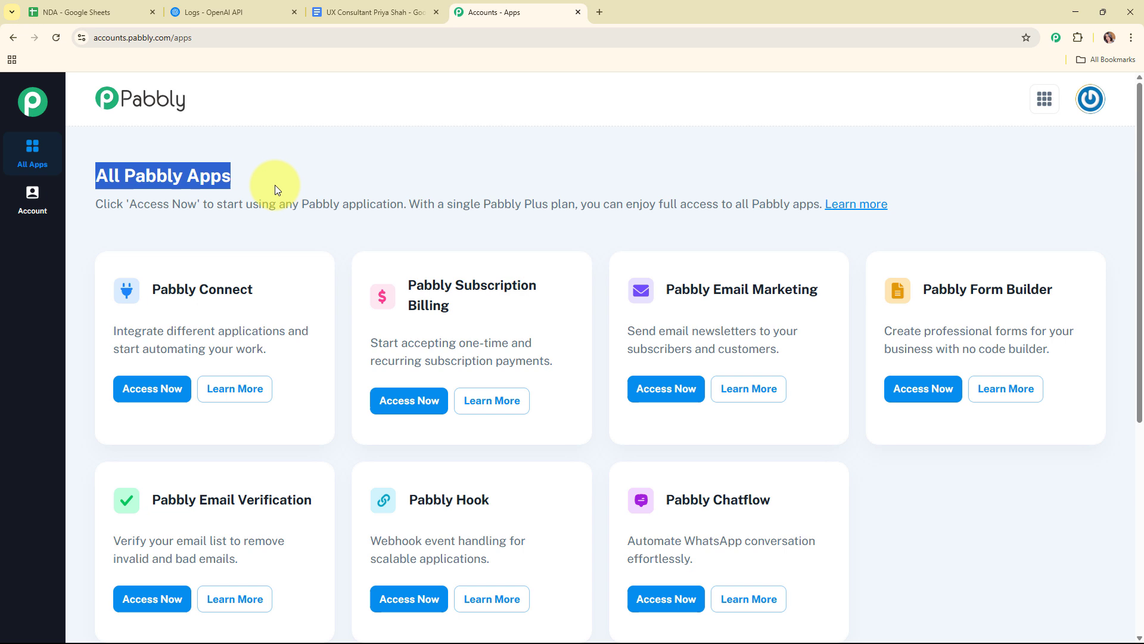
pyautogui.click(539, 185)
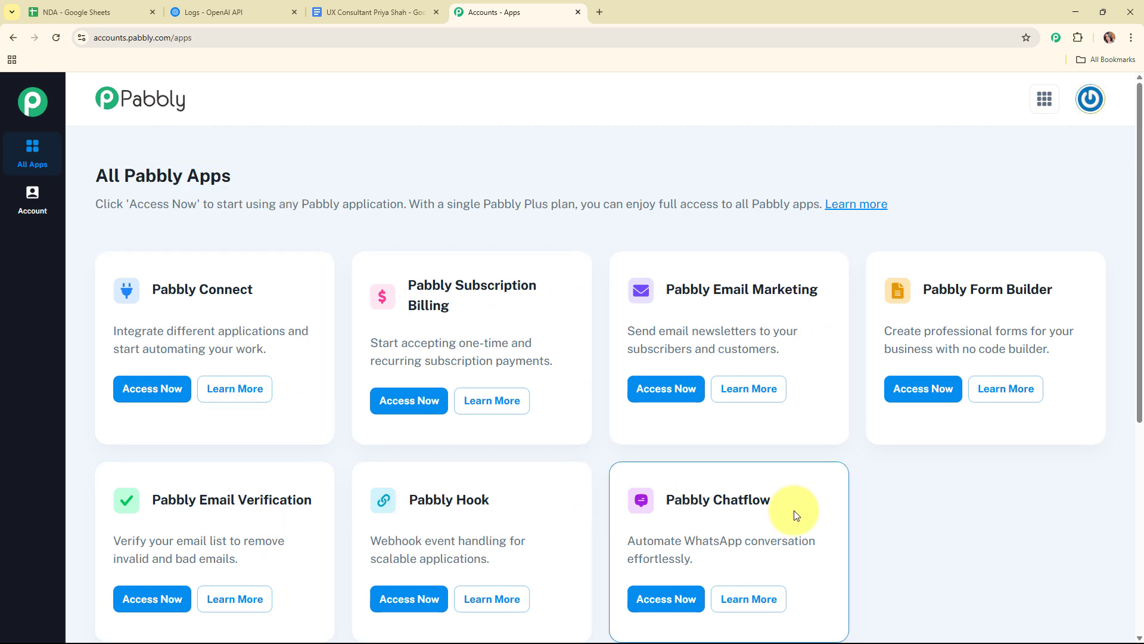
pyautogui.click(151, 389)
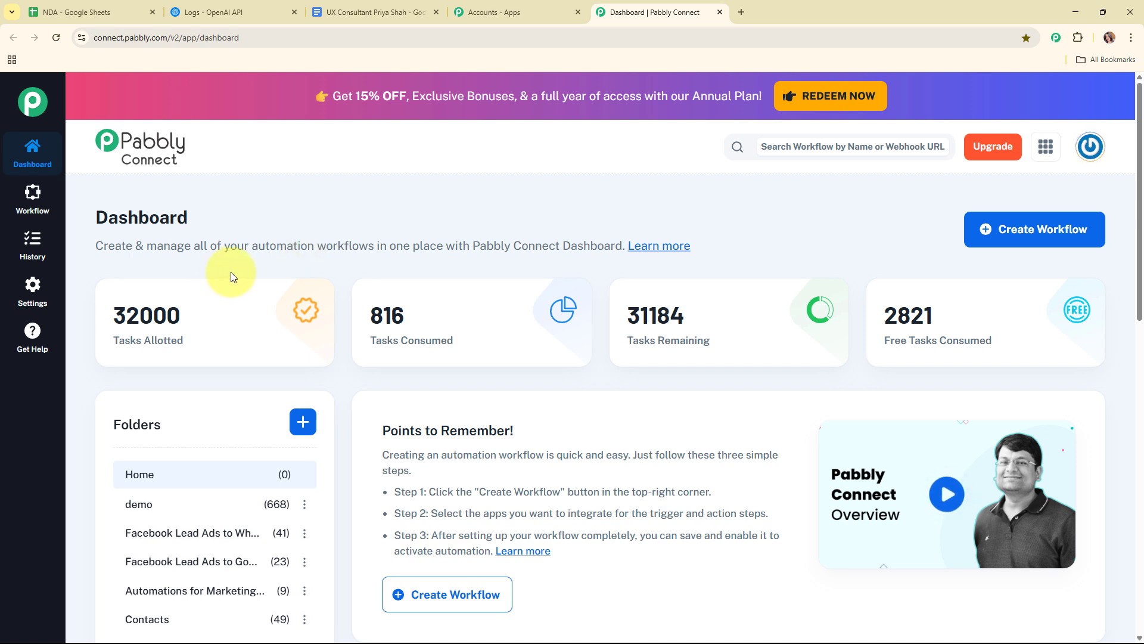
# - Start a new workflow named "Generate NDA & Confidentiality Agreements using AI Agent" and choose the Automations folder for it
pyautogui.click(1049, 235)
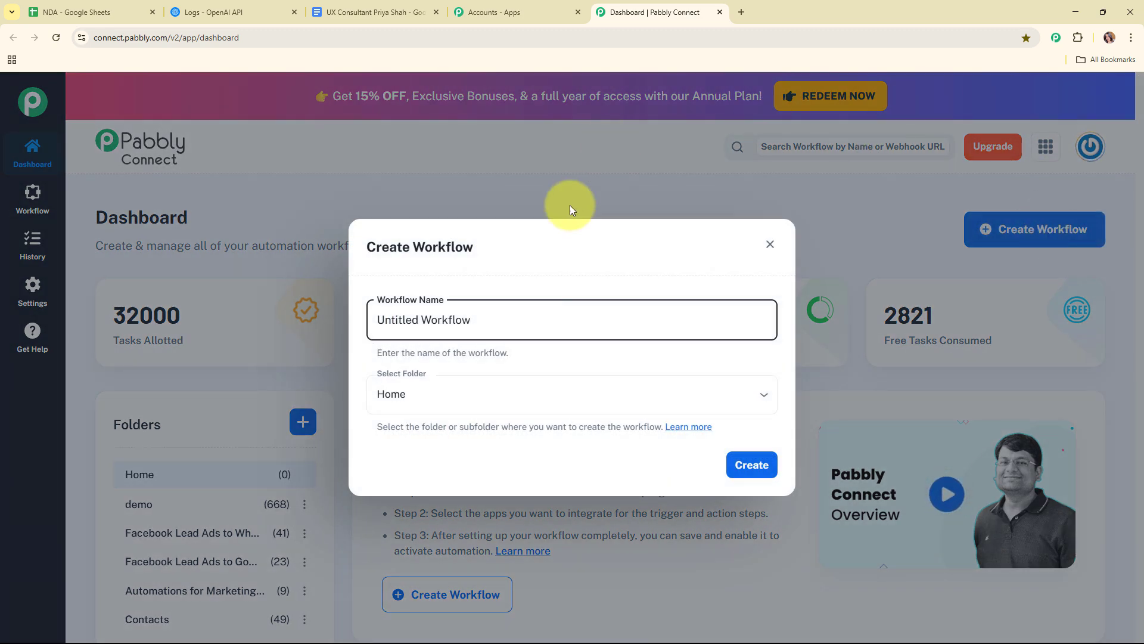
pyautogui.tripleClick(386, 320)
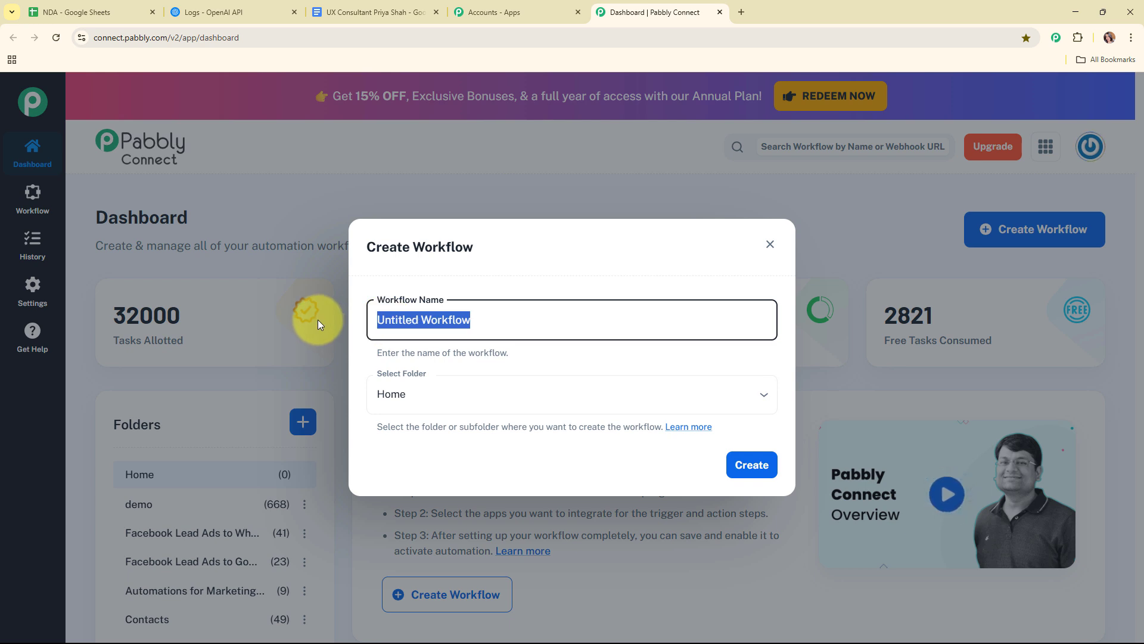
pyautogui.write('Generate NDA & Confidentiality Agreements using AI Agent')
pyautogui.moveTo(378, 320); pyautogui.dragTo(703, 323)
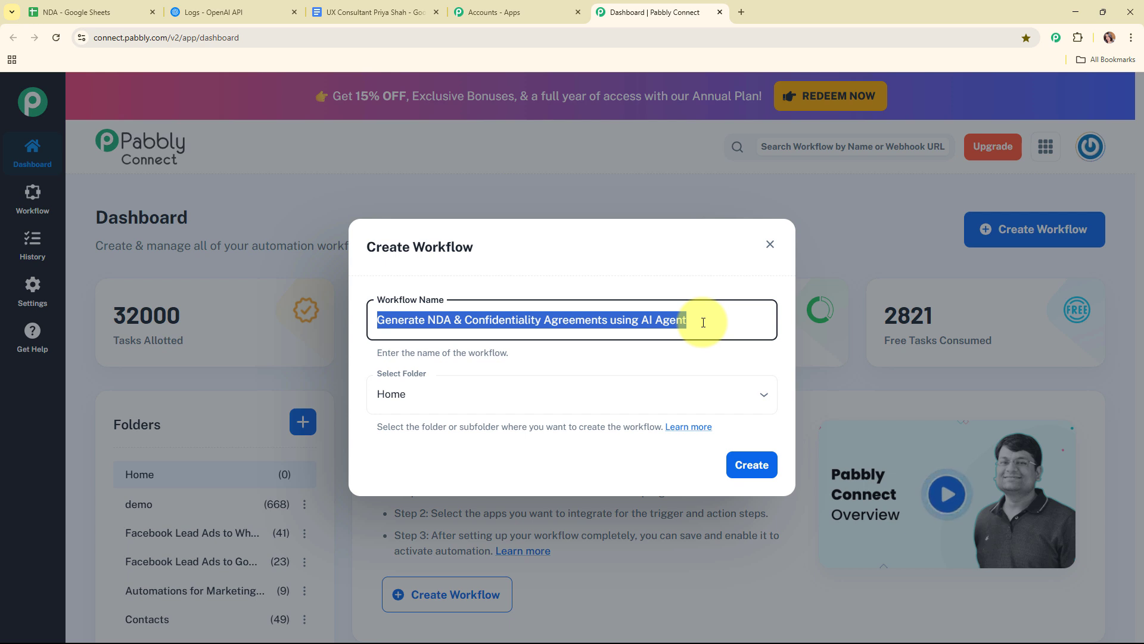
pyautogui.click(732, 357)
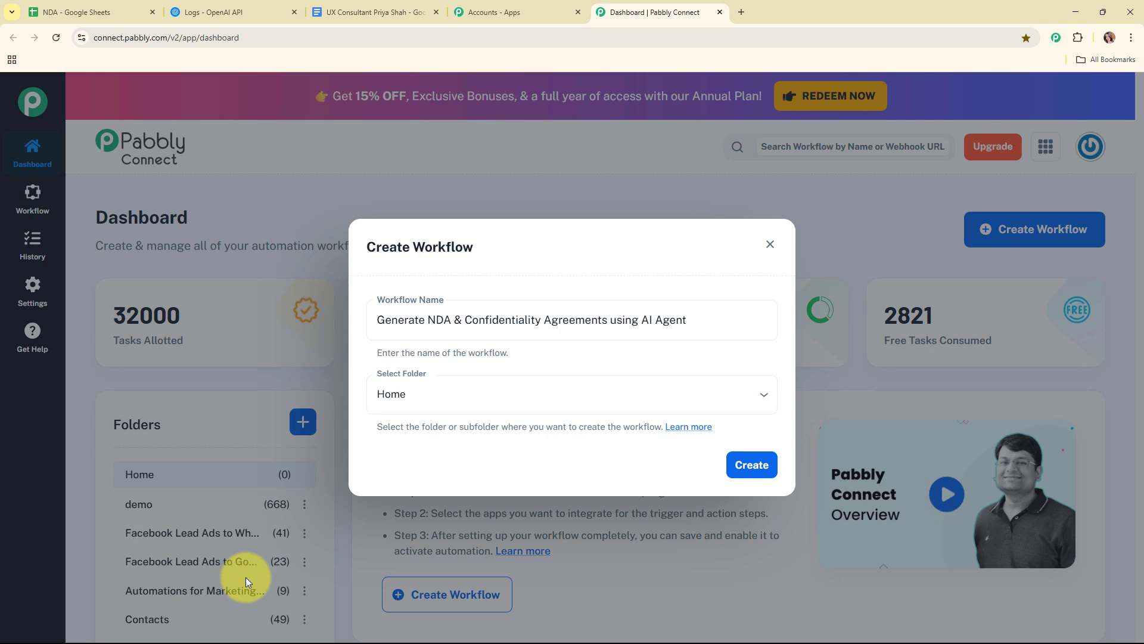
pyautogui.click(534, 399)
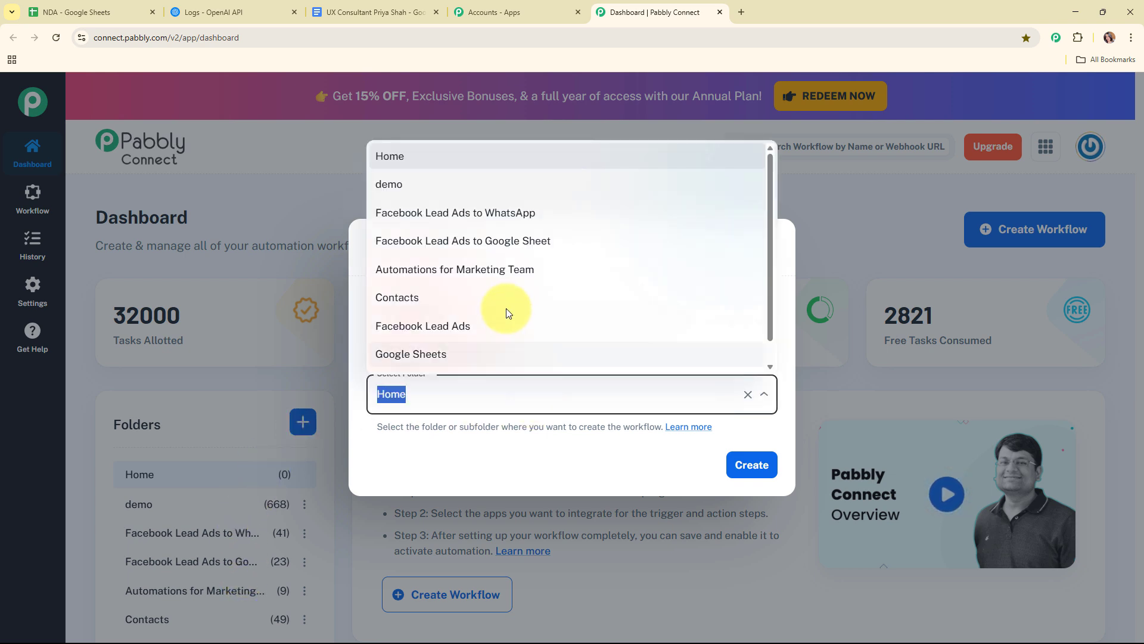
pyautogui.click(511, 358)
pyautogui.click(533, 482)
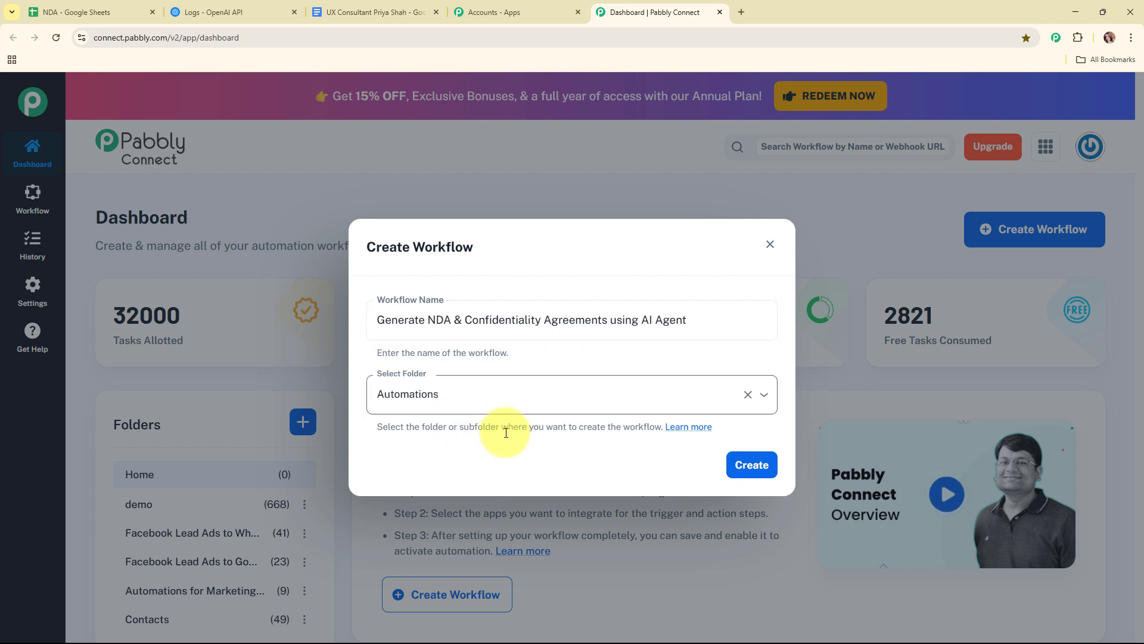
# - Open the help article about workflow folders, read through its folder features and creation instructions, and close it
pyautogui.click(680, 430)
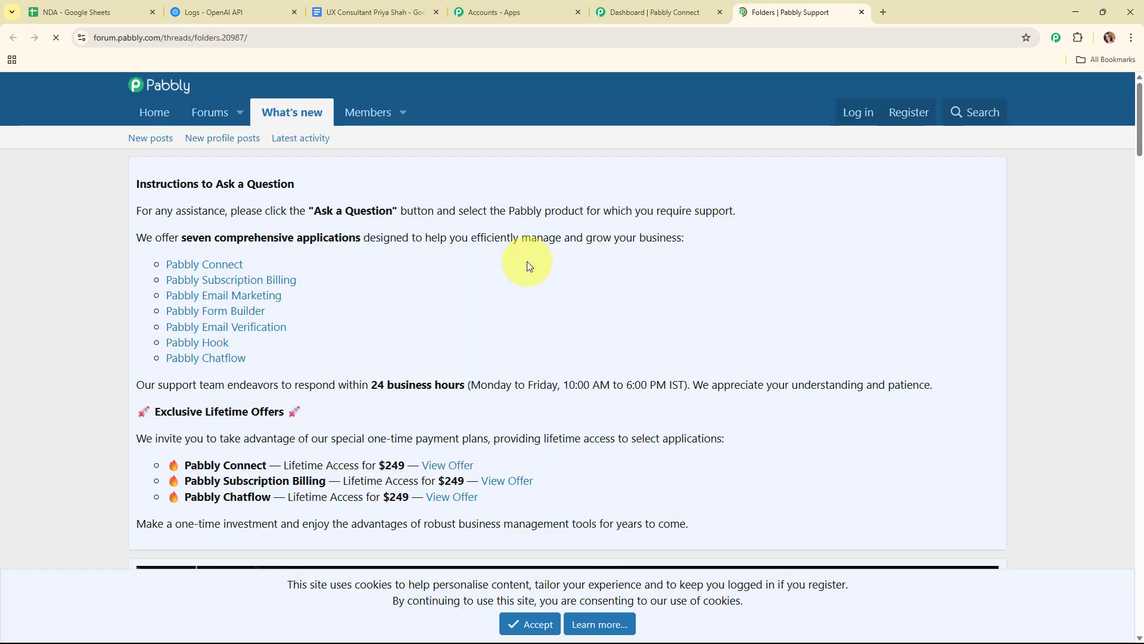
pyautogui.scroll(-1, 539, 292)
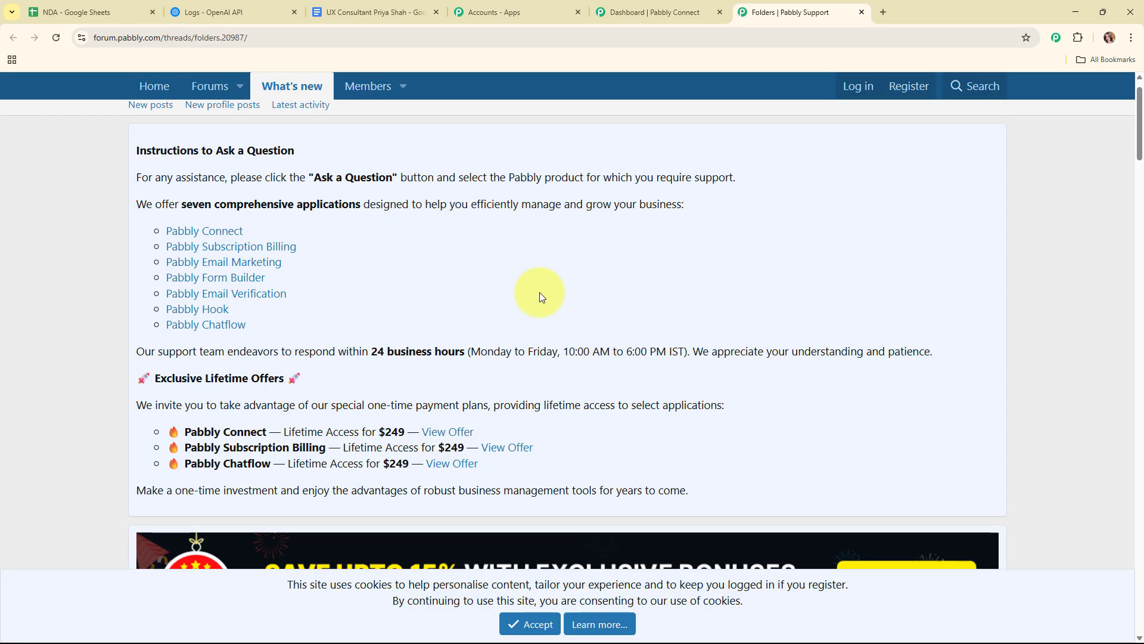
pyautogui.scroll(-12, 540, 295)
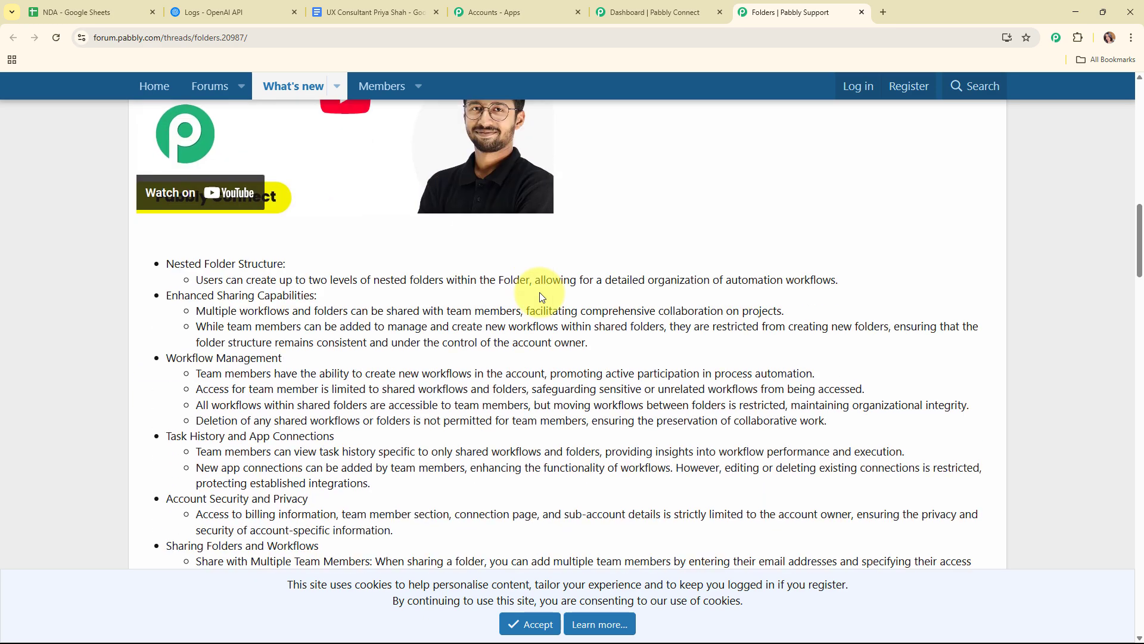
pyautogui.scroll(-11, 539, 292)
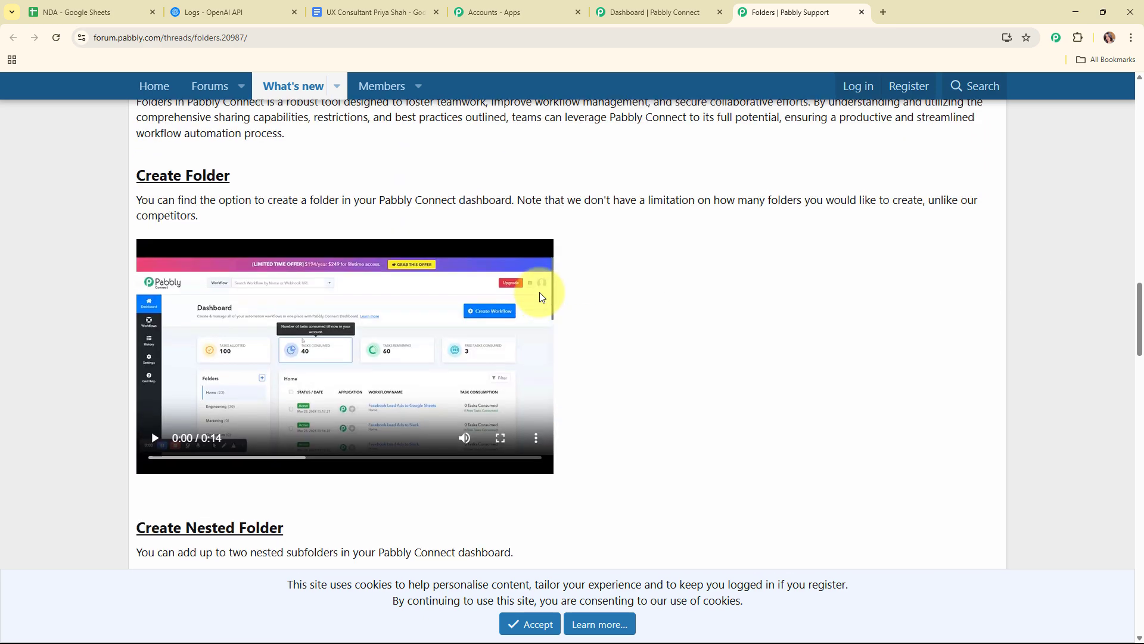
pyautogui.click(861, 12)
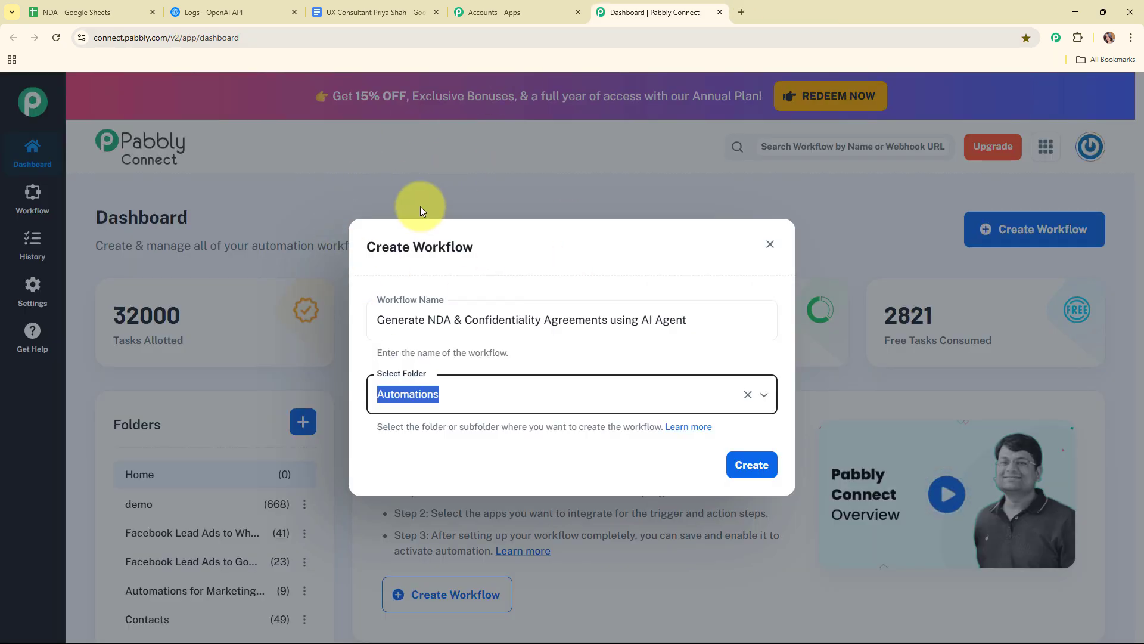
# - Create the workflow with the entered name and folder, and collapse its trigger step to view the trigger and action outline
pyautogui.click(760, 474)
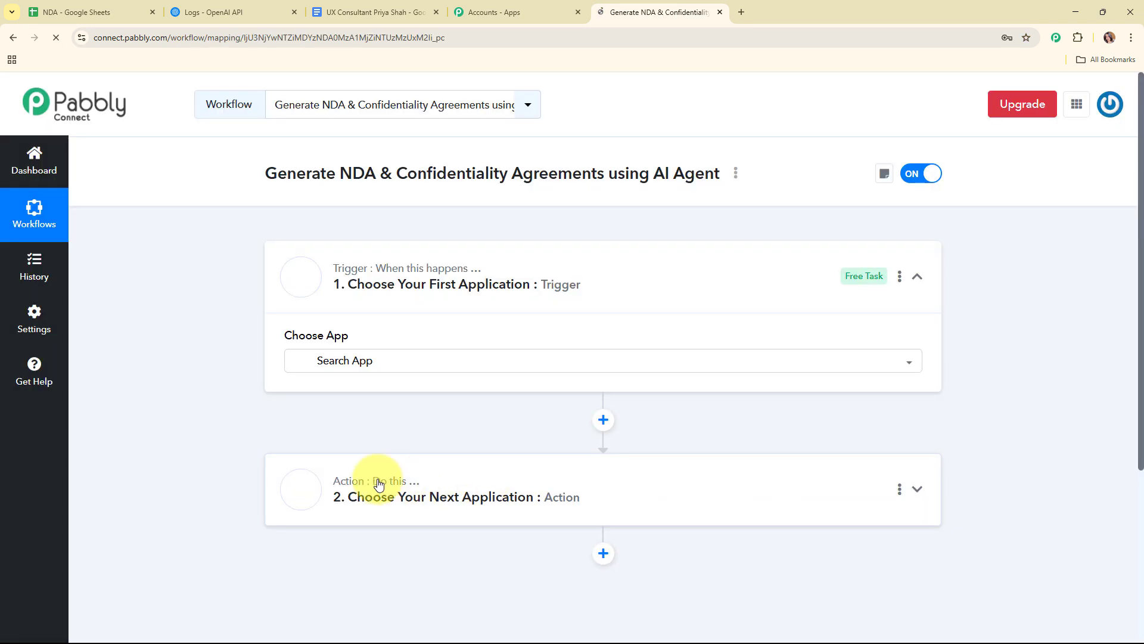
pyautogui.click(721, 286)
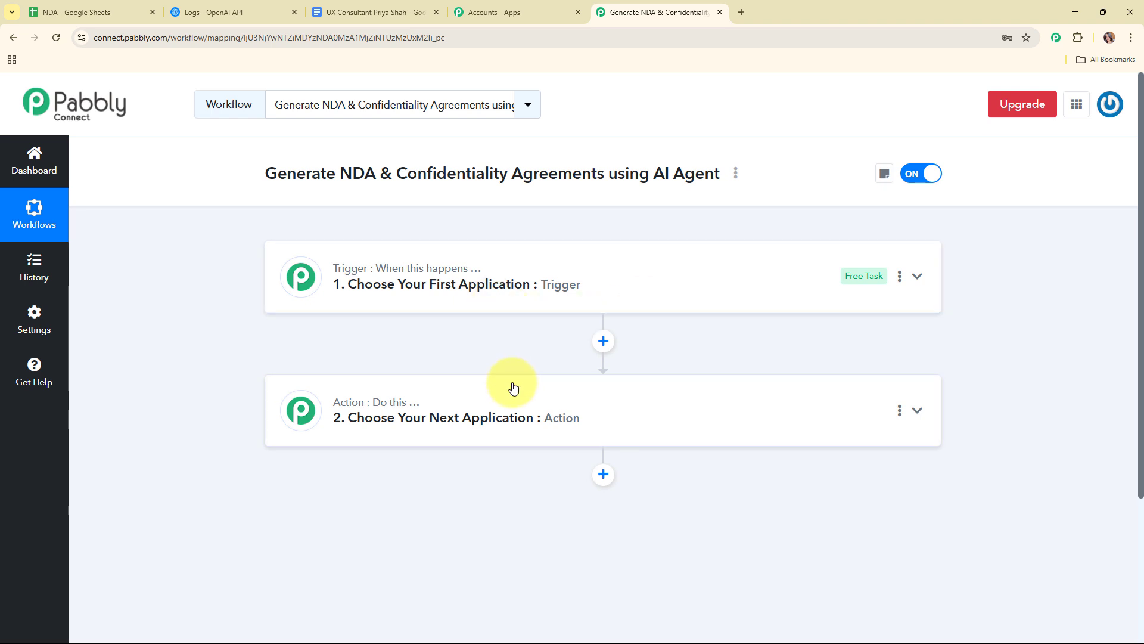
pyautogui.moveTo(410, 404)
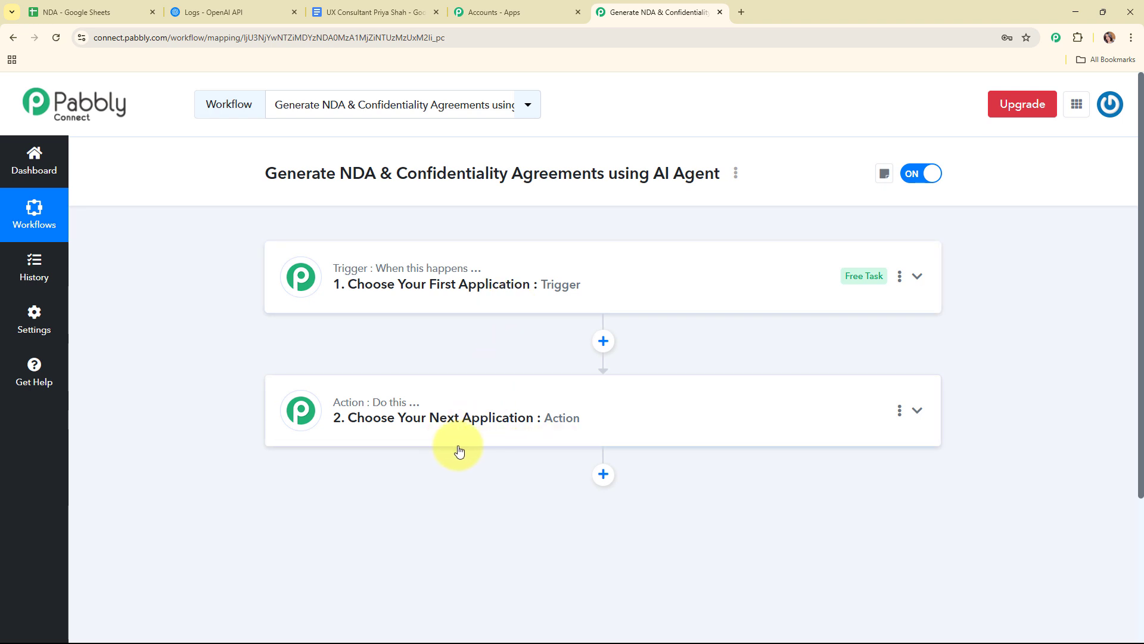
# - Set the workflow's trigger to Google Sheets with the event New or Updated Spreadsheet Row
pyautogui.click(691, 292)
pyautogui.click(508, 363)
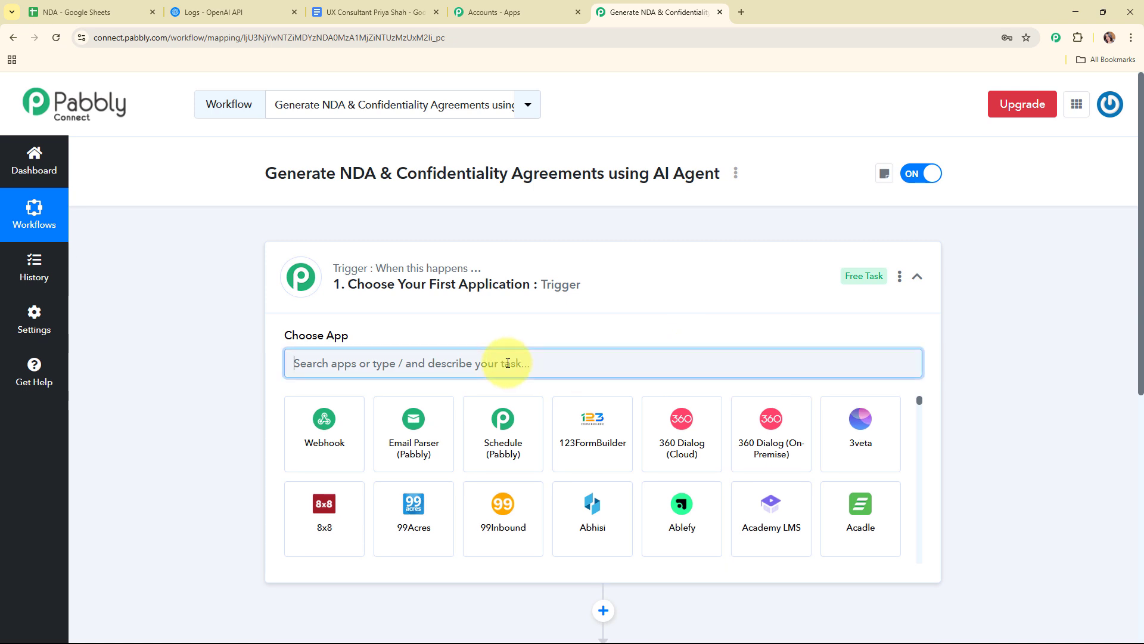
pyautogui.write('shee')
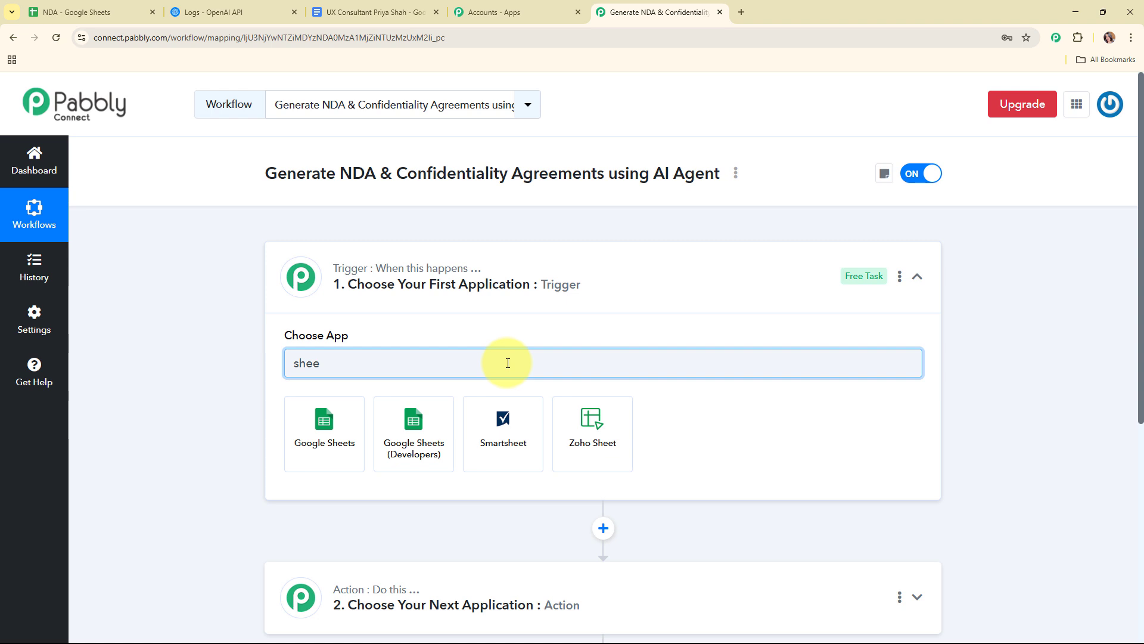
pyautogui.click(344, 444)
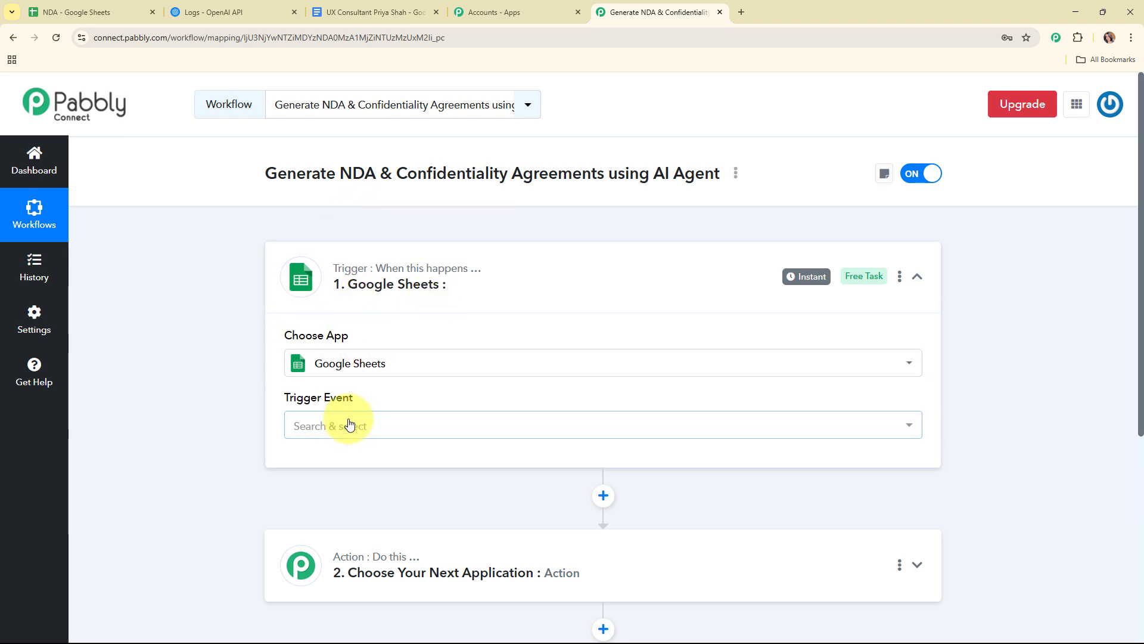
pyautogui.click(349, 424)
pyautogui.click(362, 499)
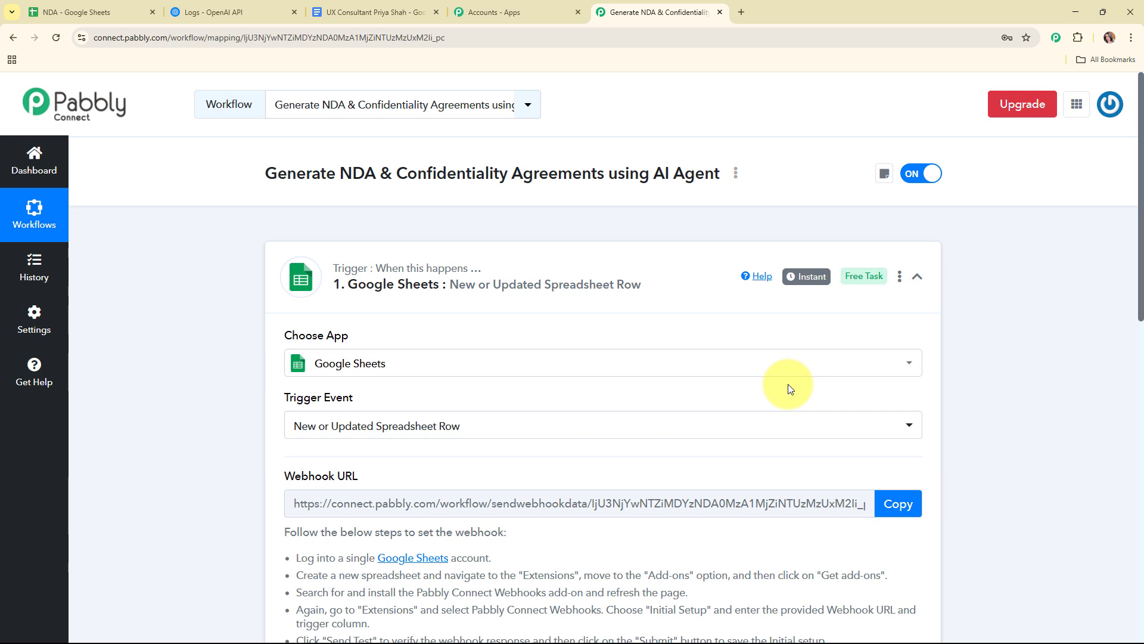
# - Review the webhook setup instructions for the Google Sheets trigger and copy its webhook URL
pyautogui.scroll(-4, 787, 384)
pyautogui.moveTo(268, 157); pyautogui.dragTo(399, 159)
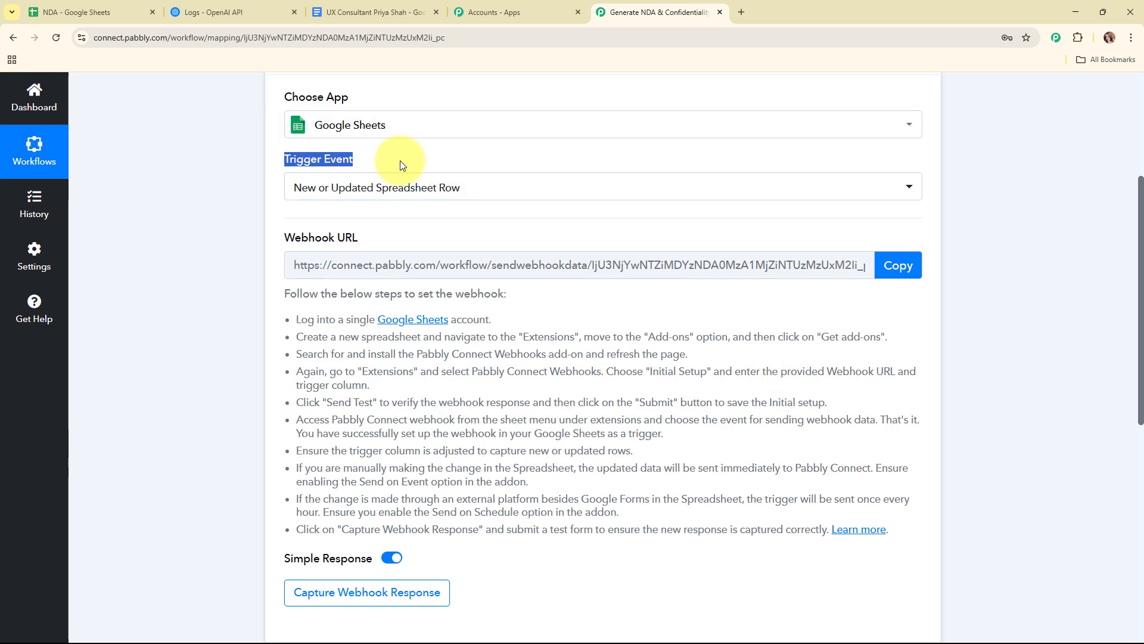
pyautogui.moveTo(281, 238); pyautogui.dragTo(376, 245)
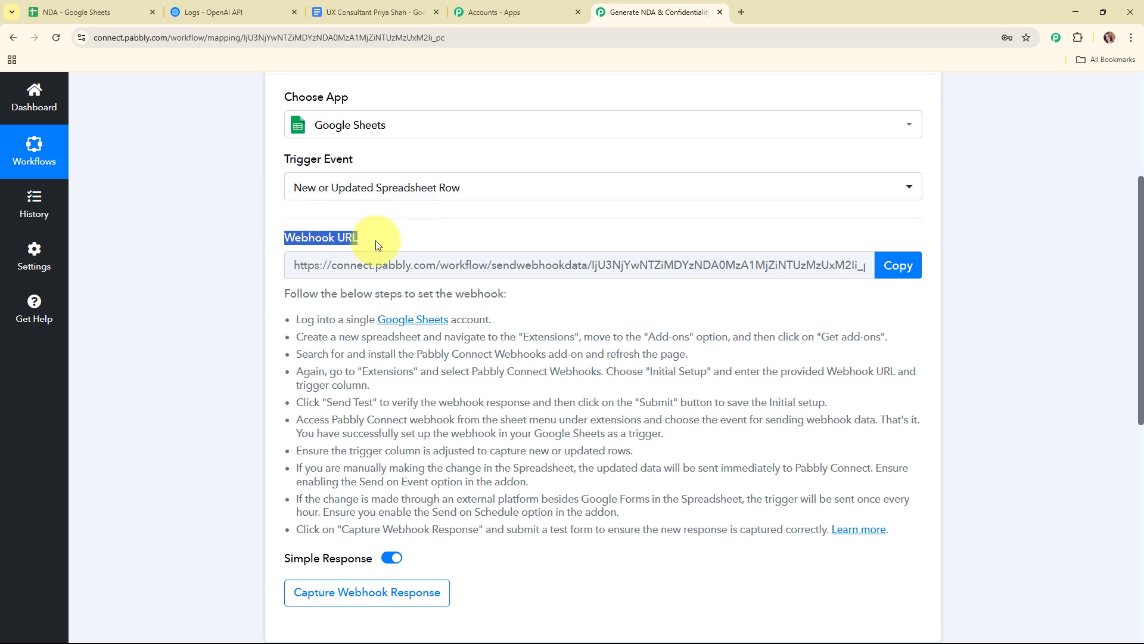
pyautogui.click(433, 245)
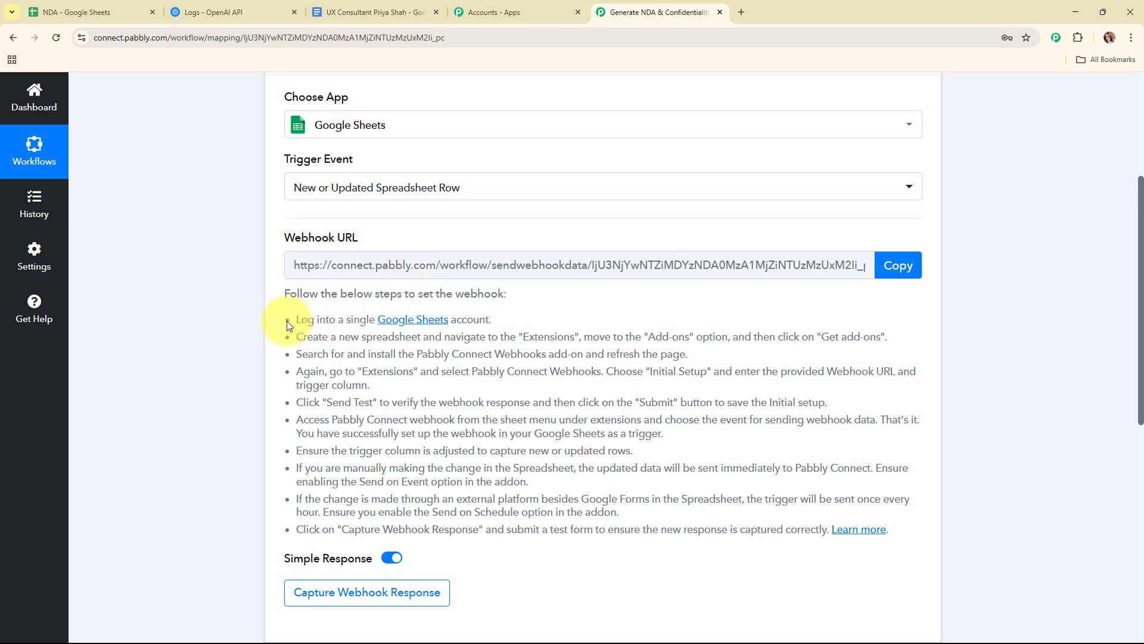
pyautogui.moveTo(292, 314); pyautogui.dragTo(899, 551)
pyautogui.click(897, 266)
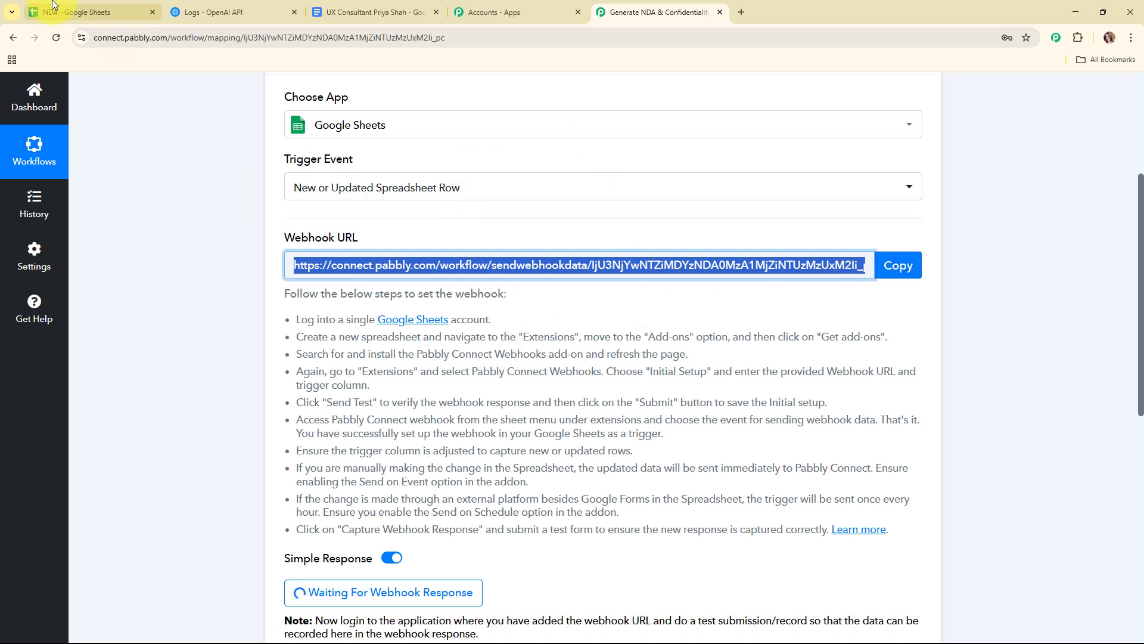
# - Switch to the NDA spreadsheet in Google Sheets, look up the Pabbly Connect Webhooks add-on in the Marketplace, view its listing and close the Marketplace
pyautogui.click(37, 11)
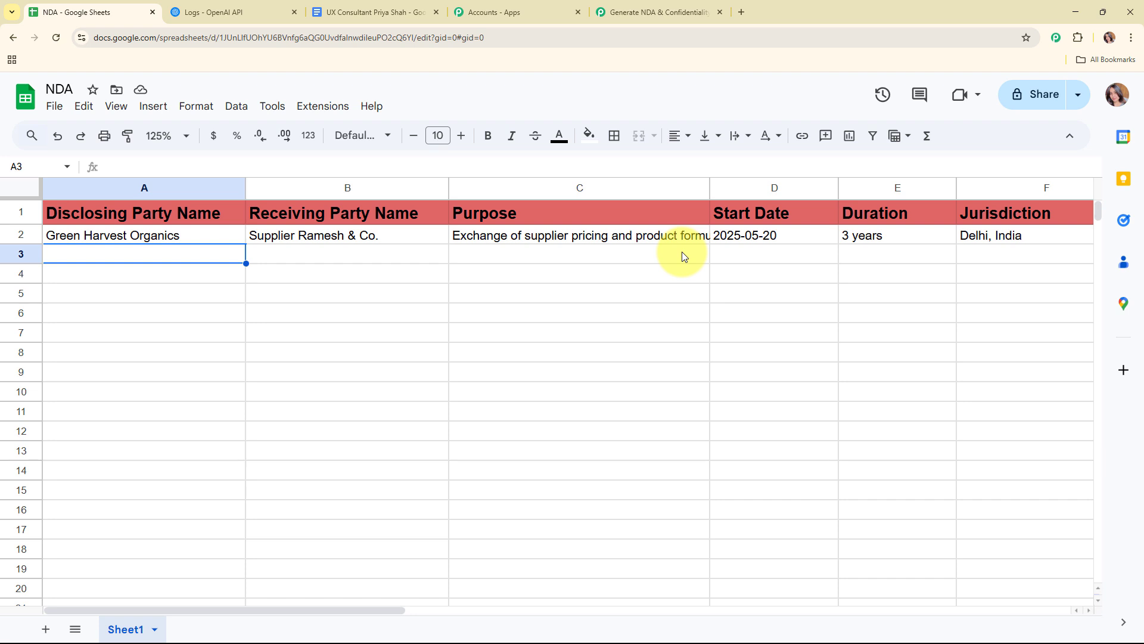
pyautogui.click(336, 114)
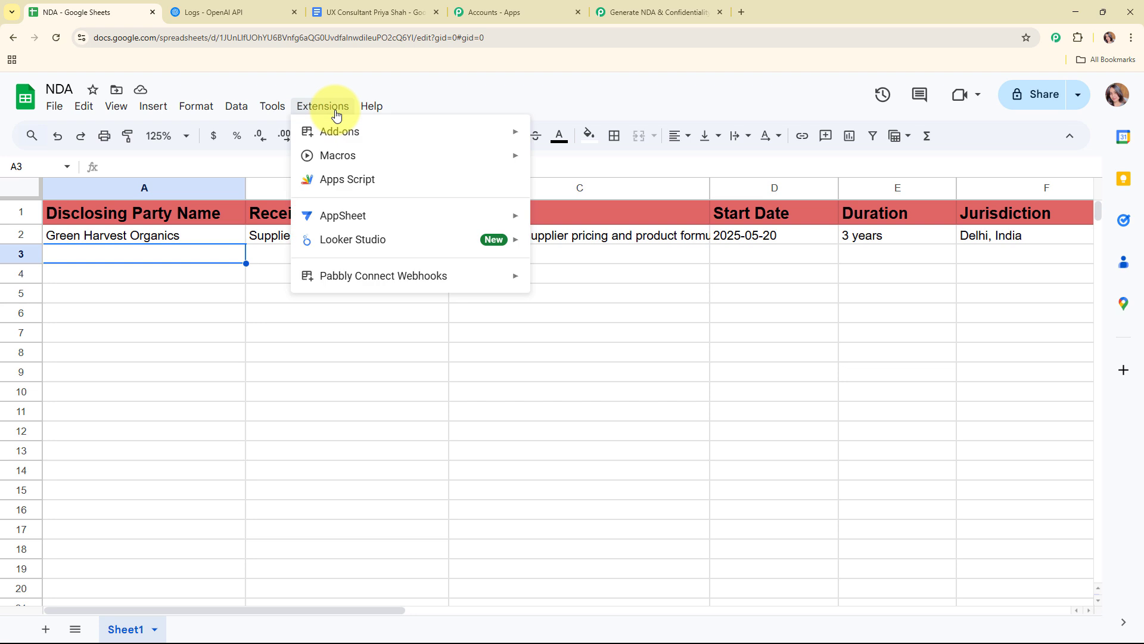
pyautogui.moveTo(348, 148)
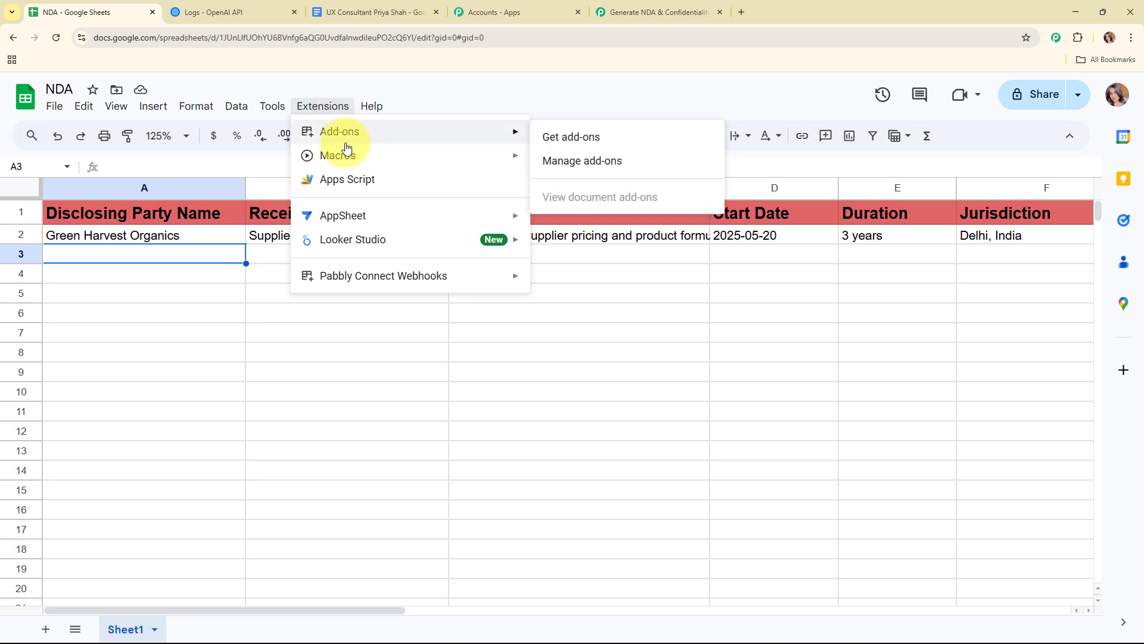
pyautogui.click(623, 145)
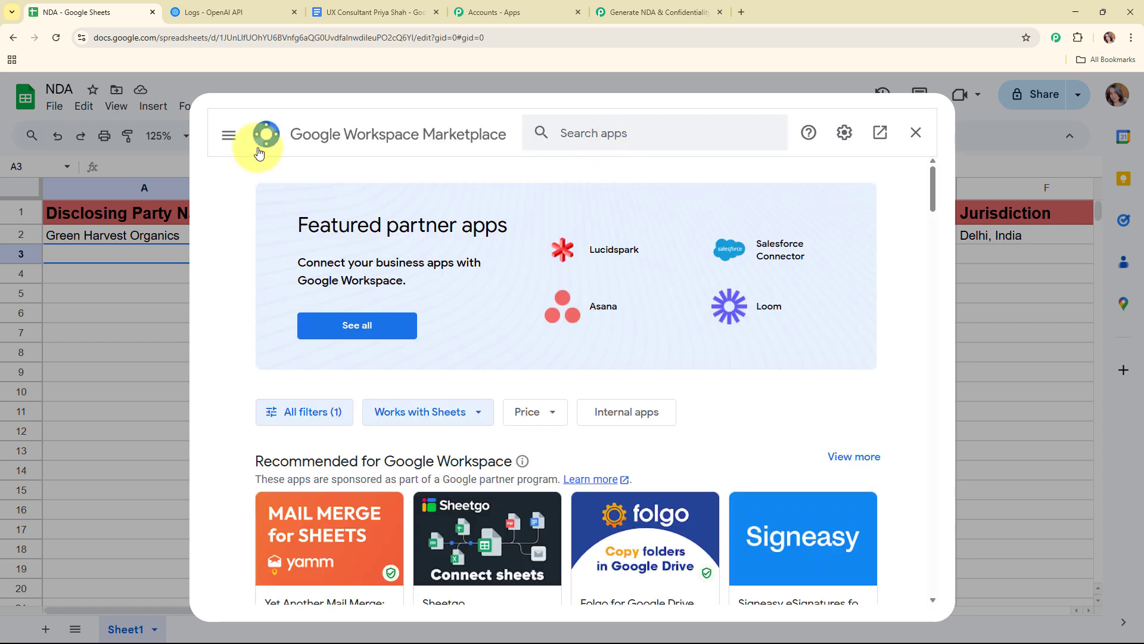
pyautogui.click(584, 132)
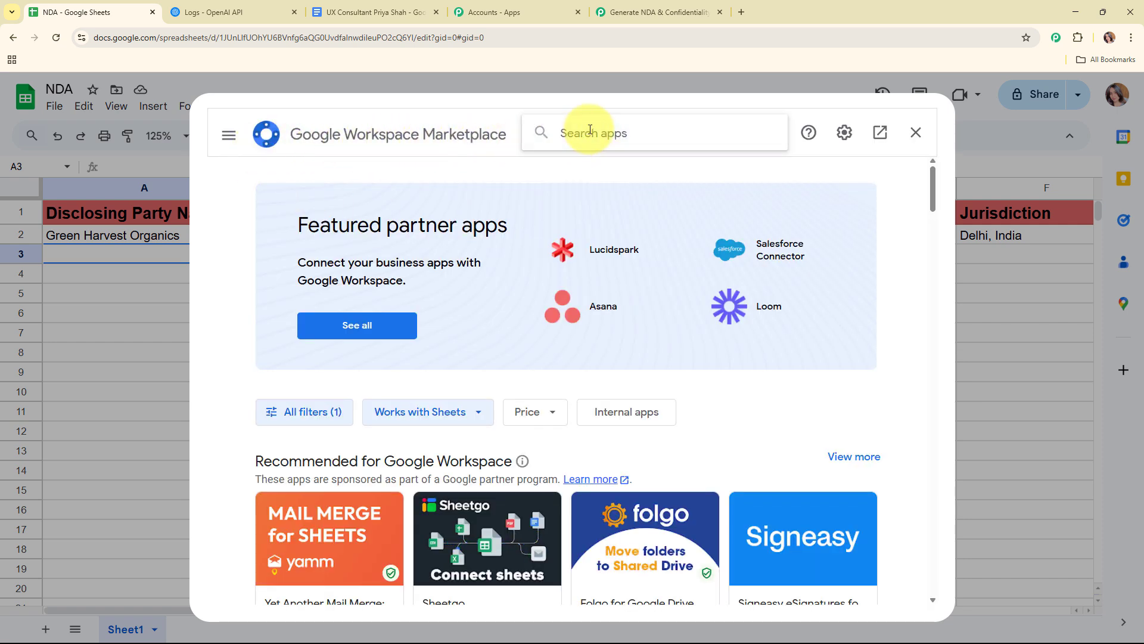
pyautogui.write('pabb')
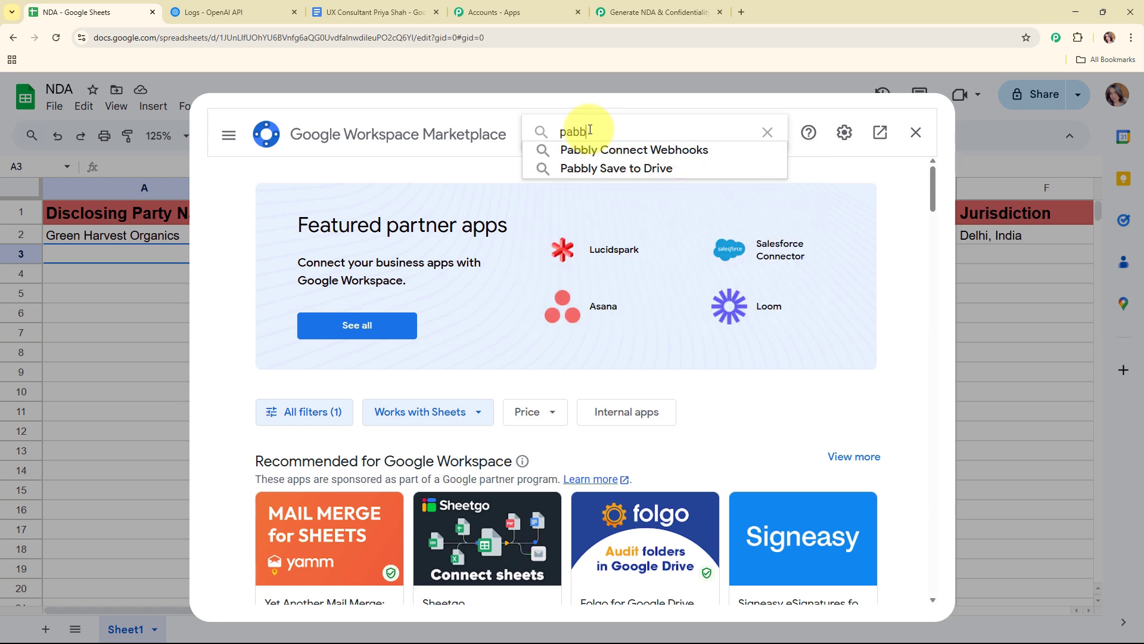
pyautogui.click(561, 149)
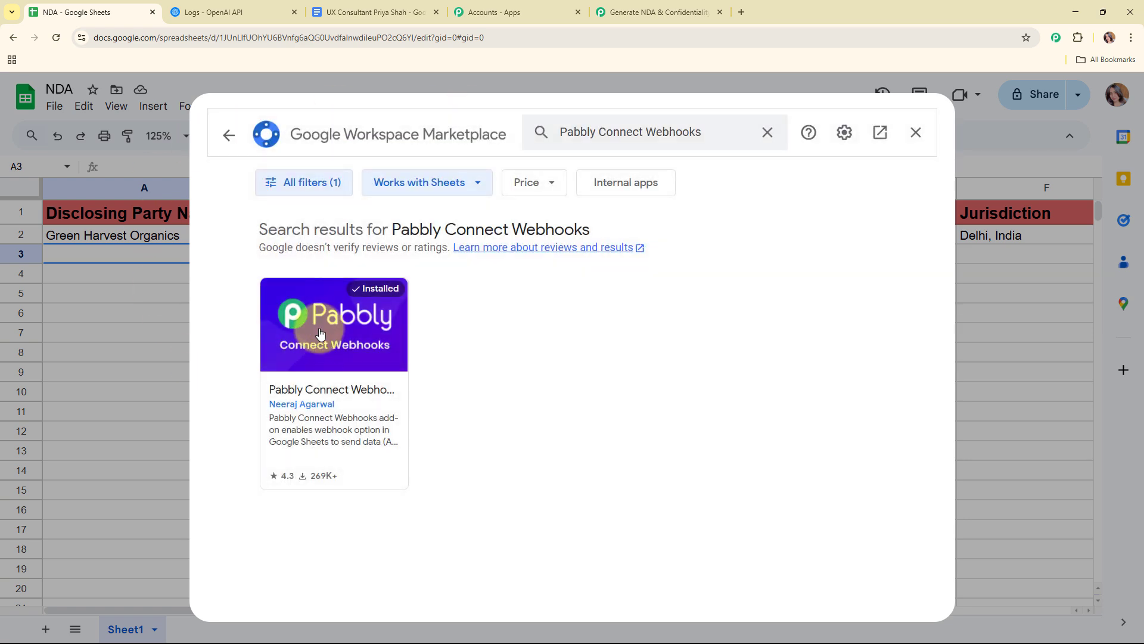
pyautogui.click(320, 333)
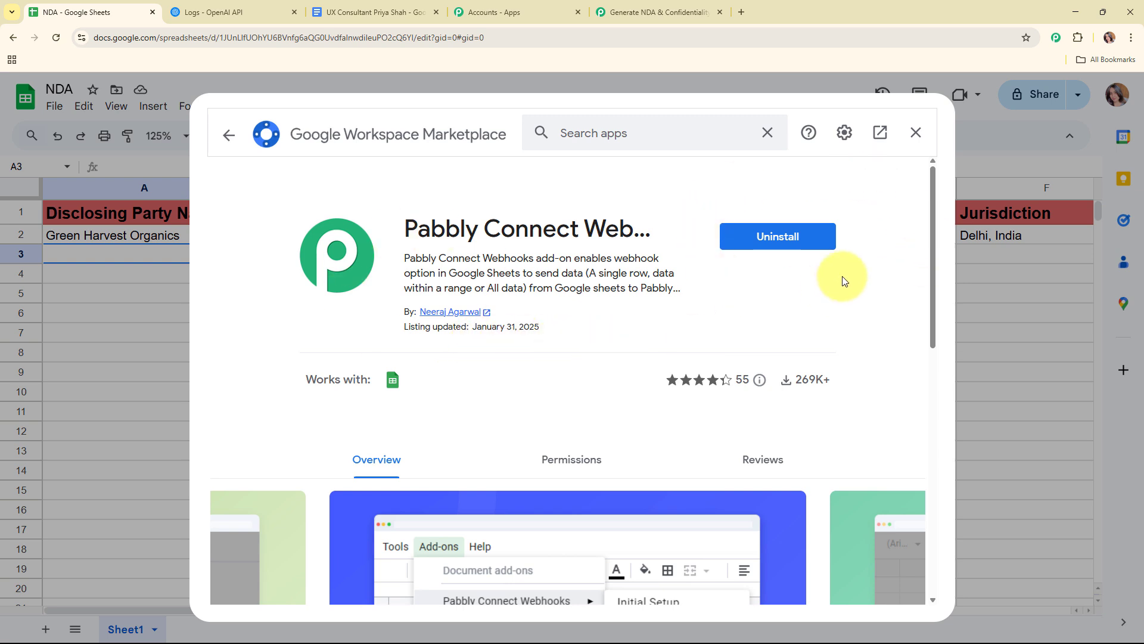
pyautogui.click(220, 137)
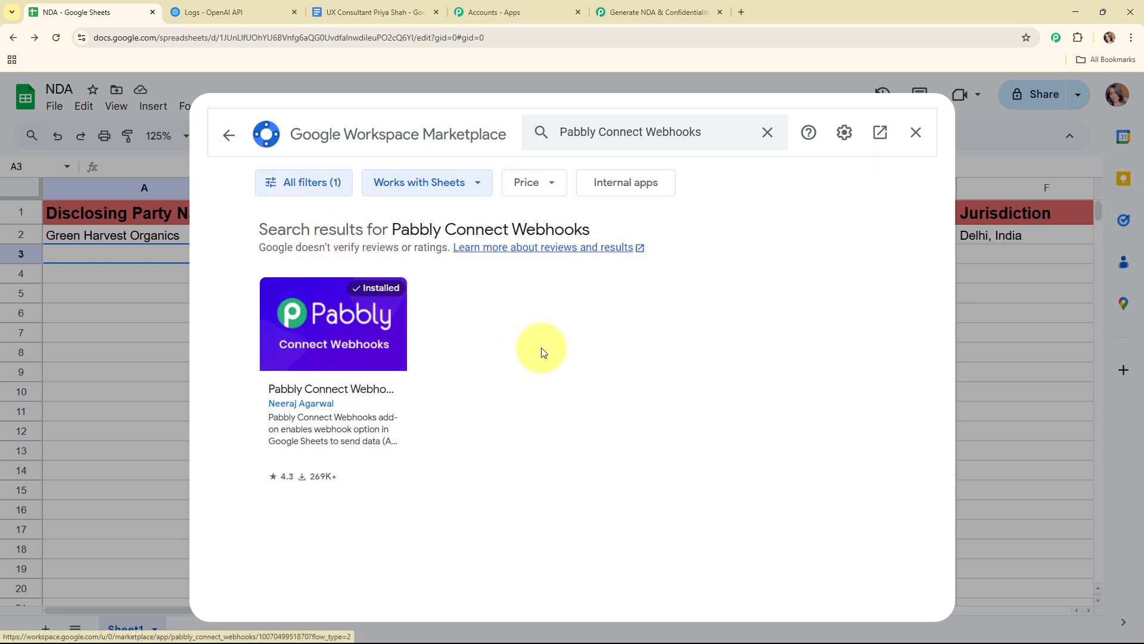
pyautogui.click(914, 137)
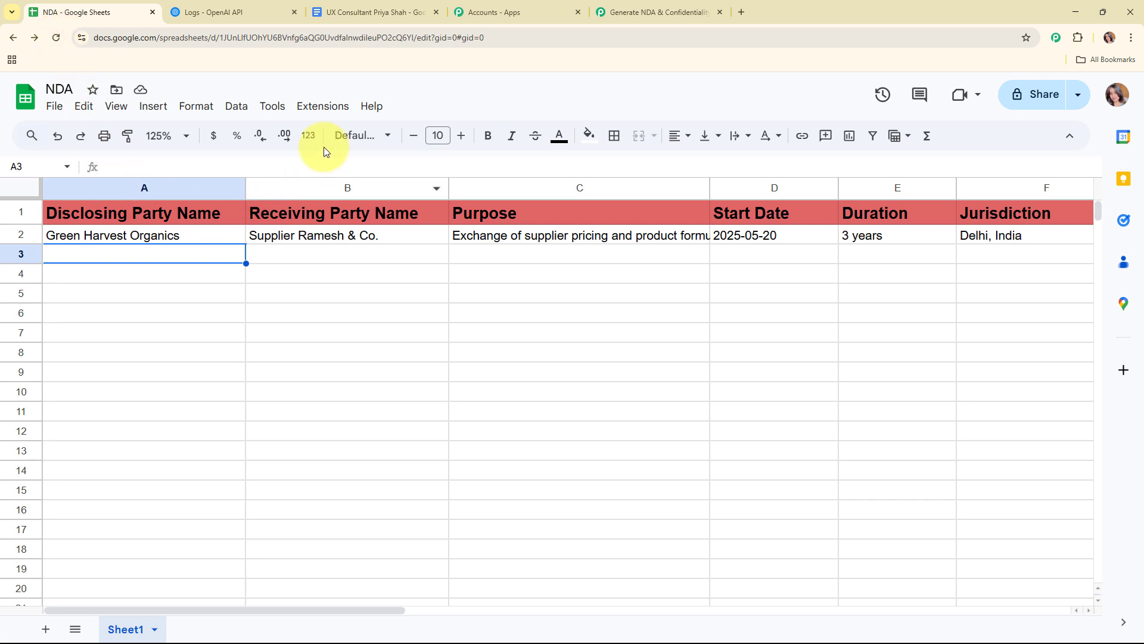
# - Configure the Pabbly Connect Webhooks initial setup for Sheet1 with the copied webhook URL and trigger column F, and submit it
pyautogui.click(326, 108)
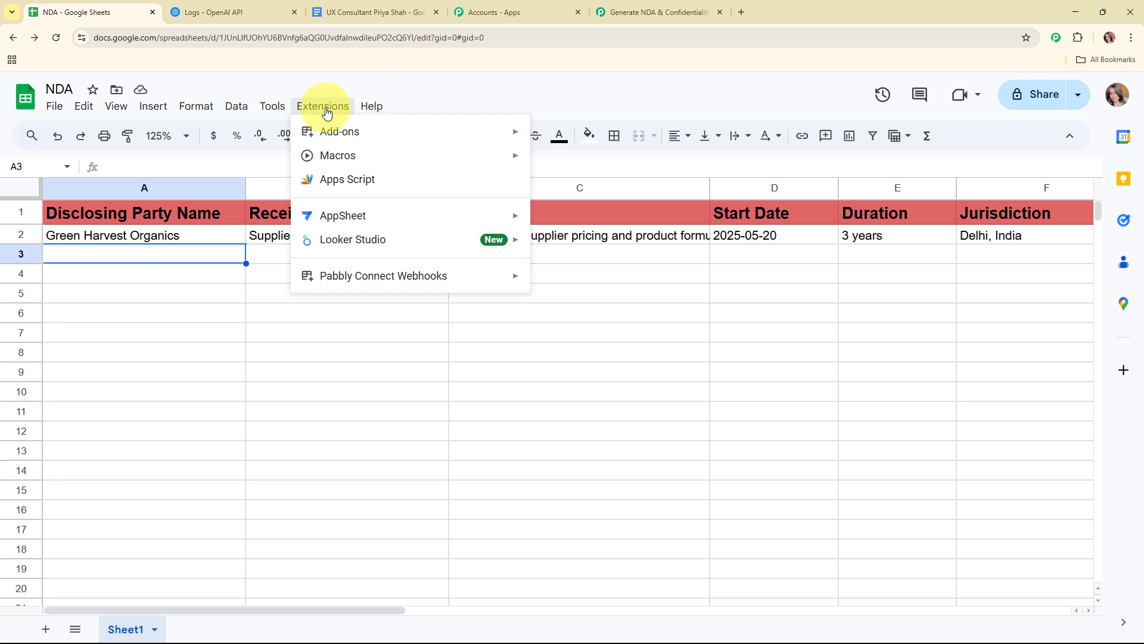
pyautogui.moveTo(335, 275)
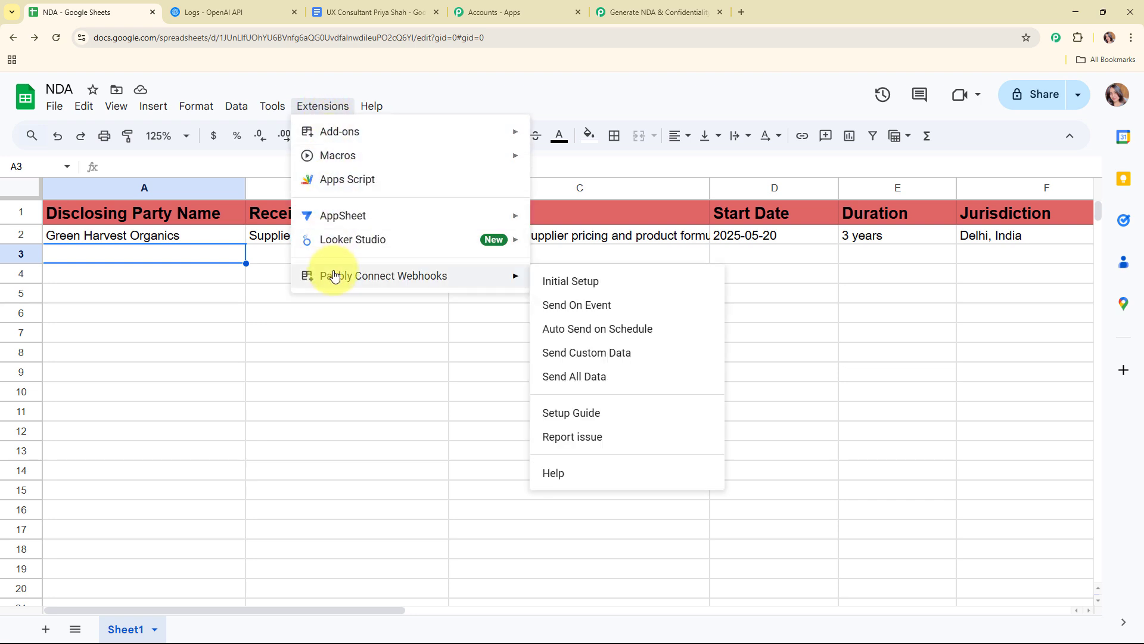
pyautogui.click(671, 287)
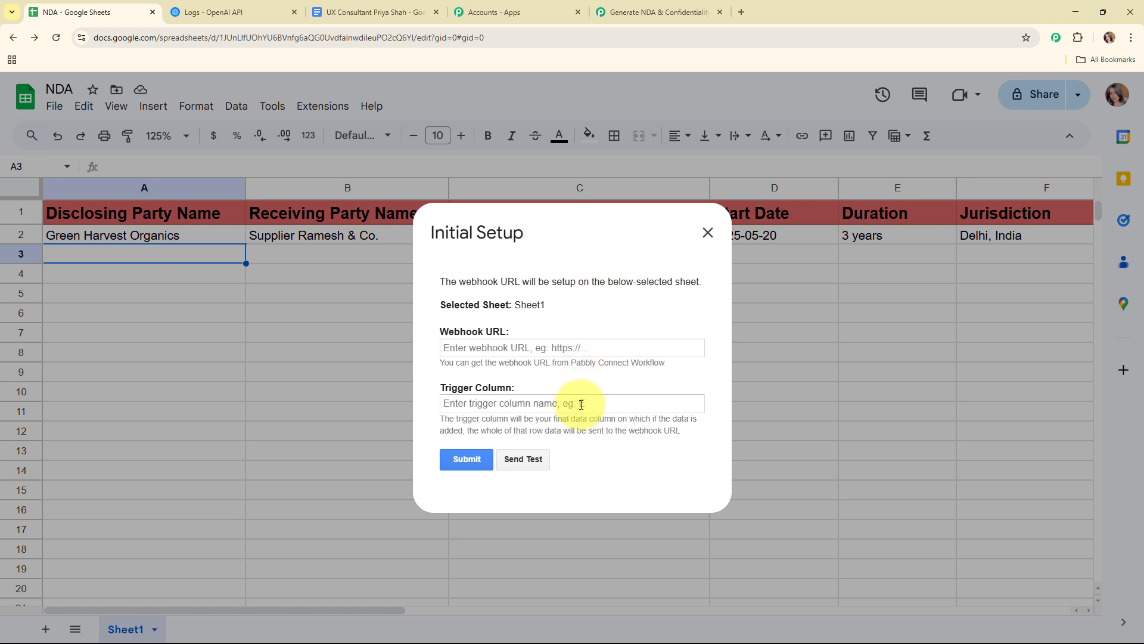
pyautogui.click(563, 345)
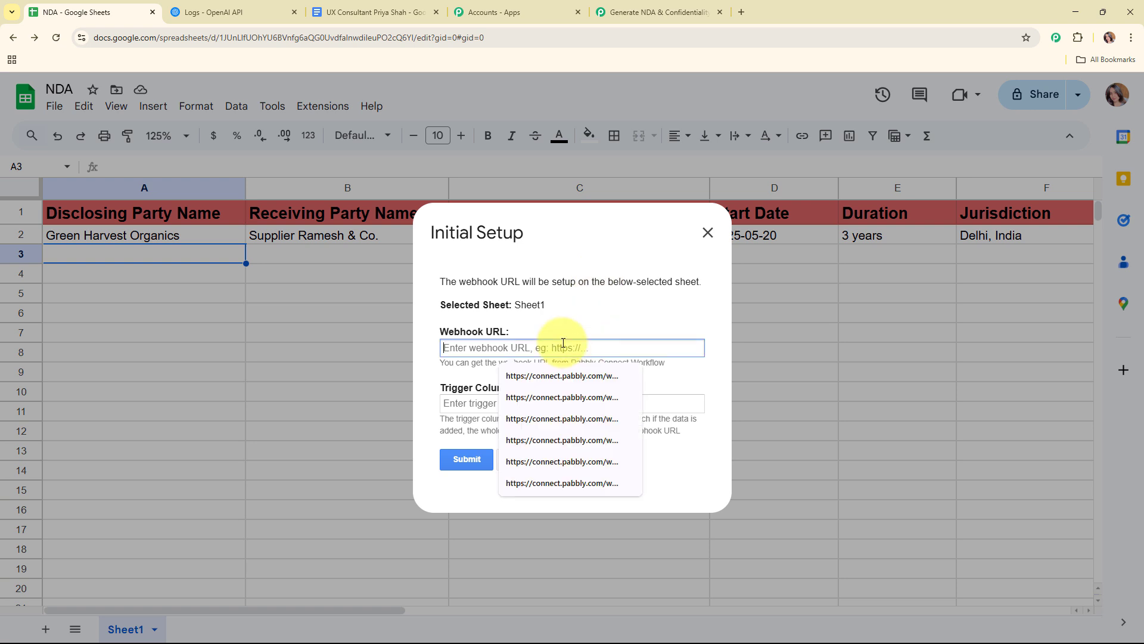
pyautogui.hotkey('ctrl', 'v')
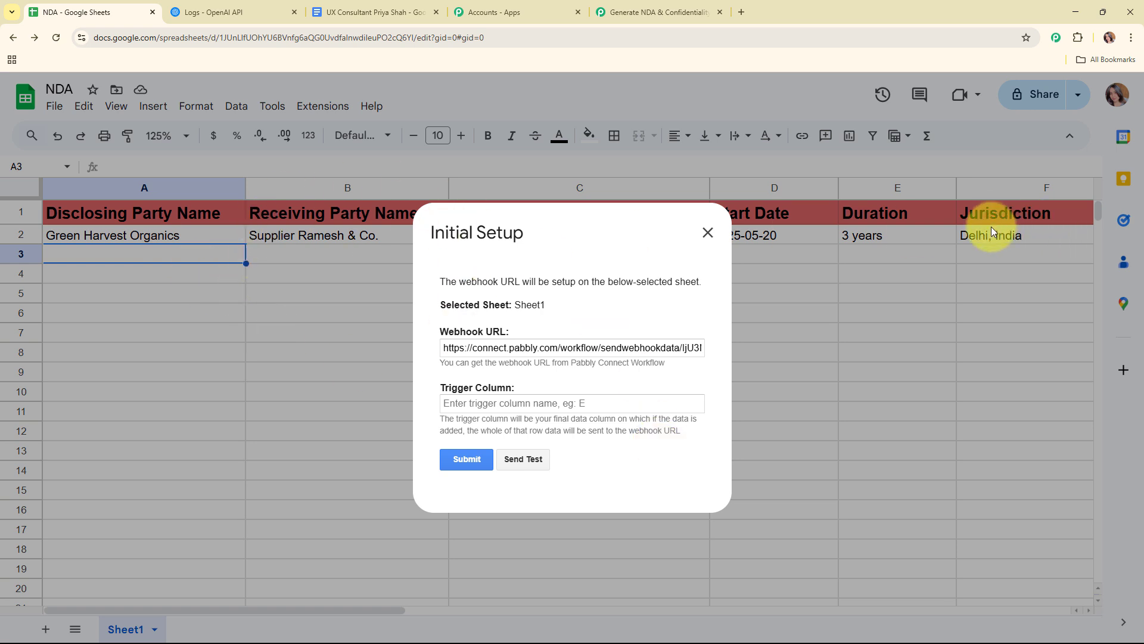
pyautogui.click(465, 405)
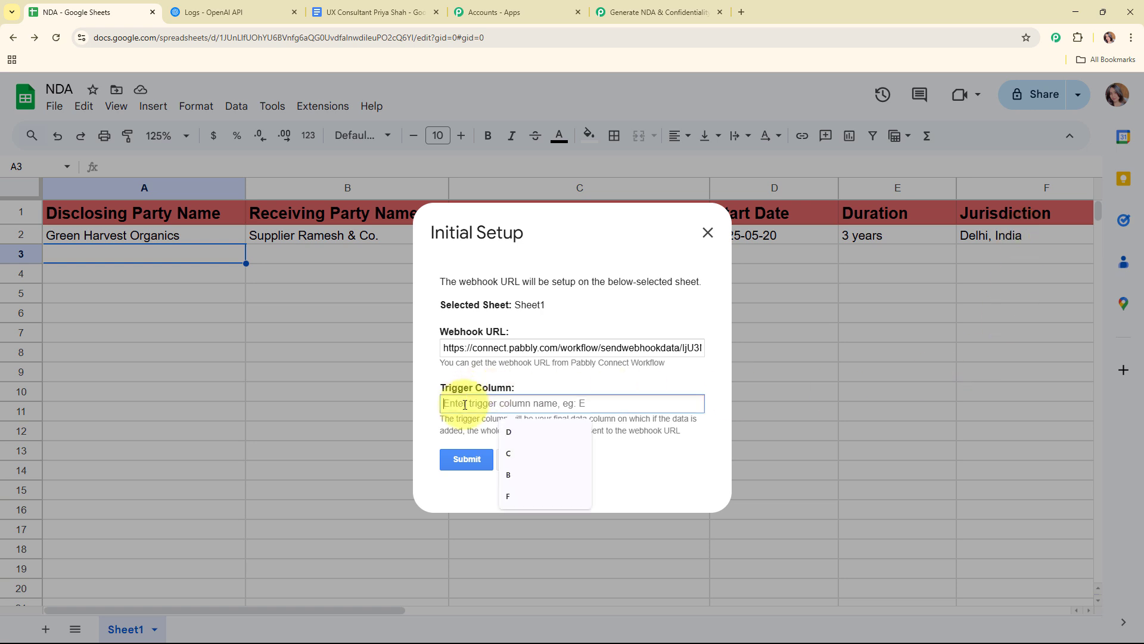
pyautogui.write('F')
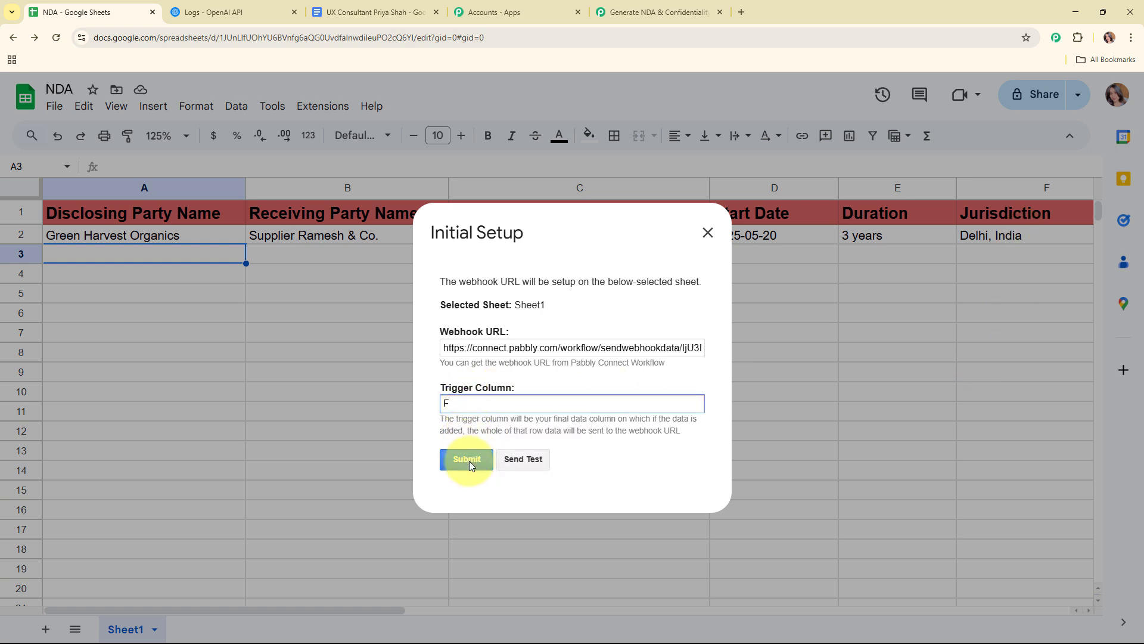
pyautogui.click(470, 460)
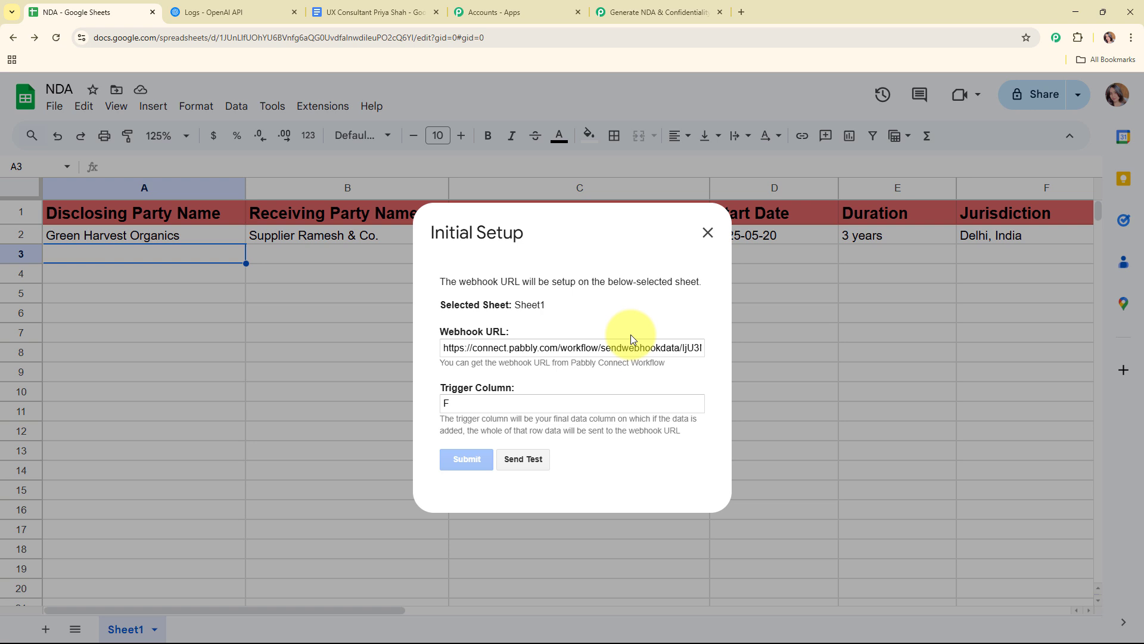
pyautogui.scroll(-1, 631, 335)
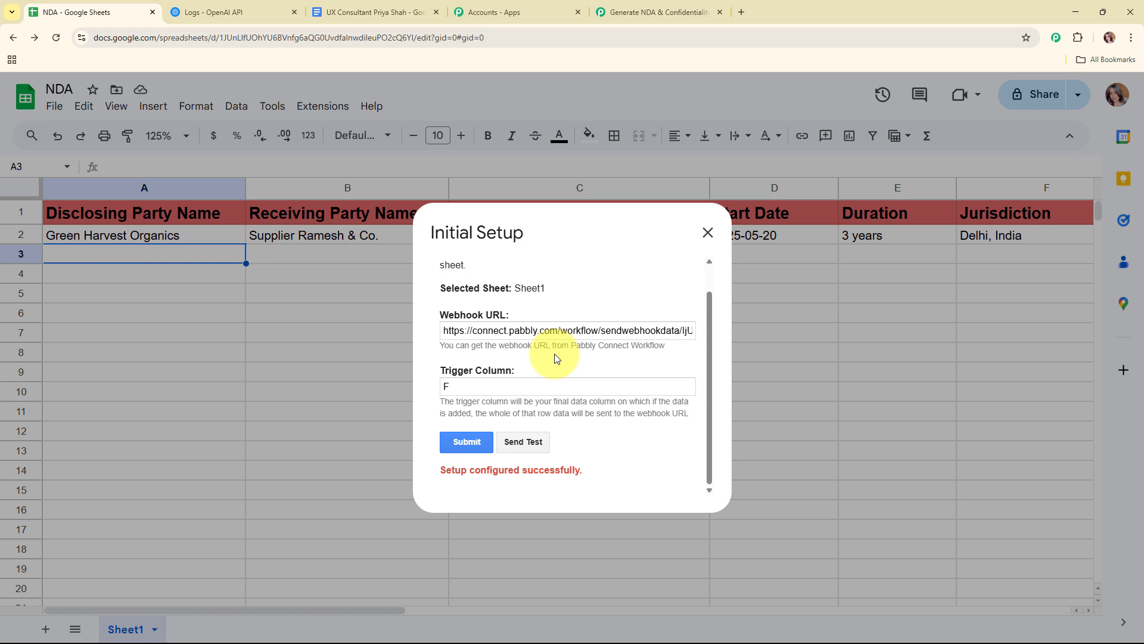
# - Send a test of the Sheet1 data from the Pabbly Connect Webhooks initial setup and close the setup dialog
pyautogui.click(523, 442)
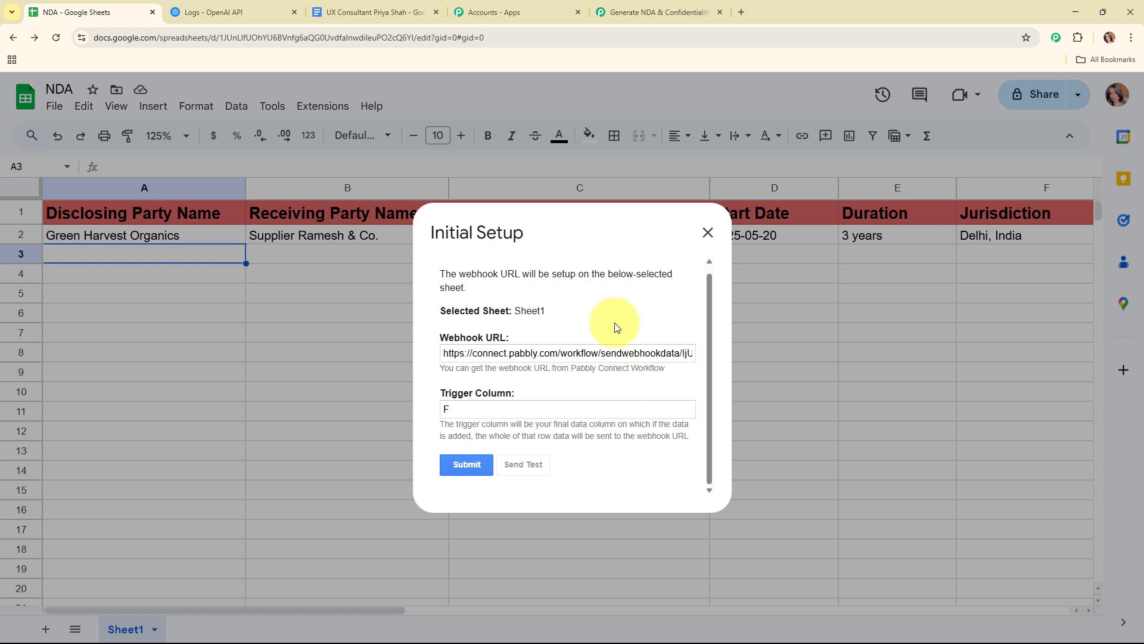
pyautogui.scroll(-1, 616, 327)
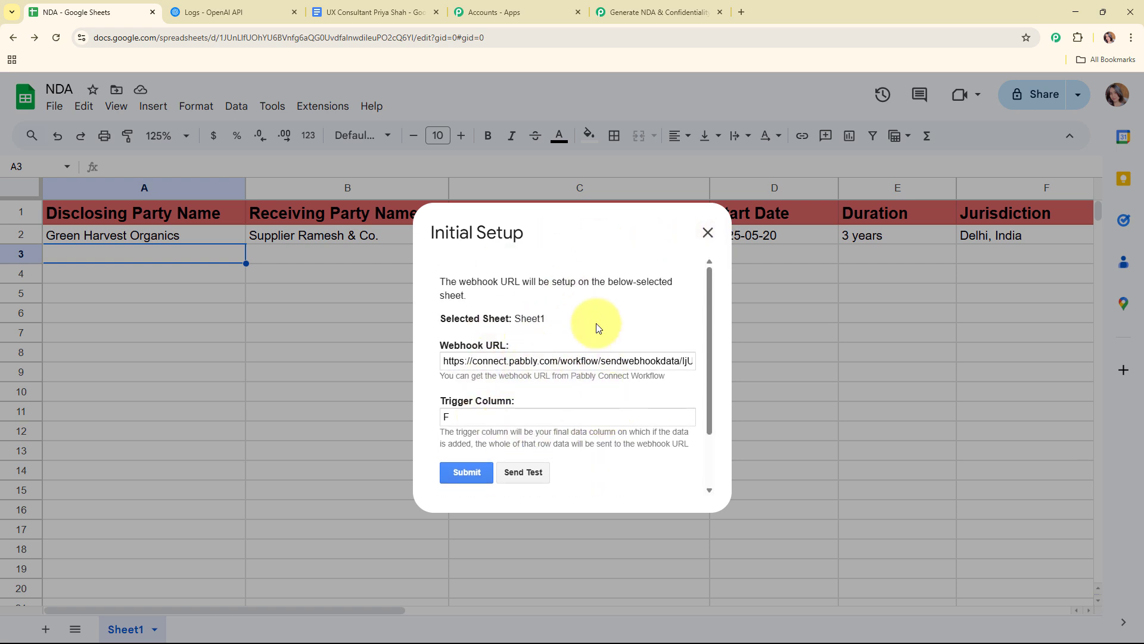
pyautogui.click(705, 235)
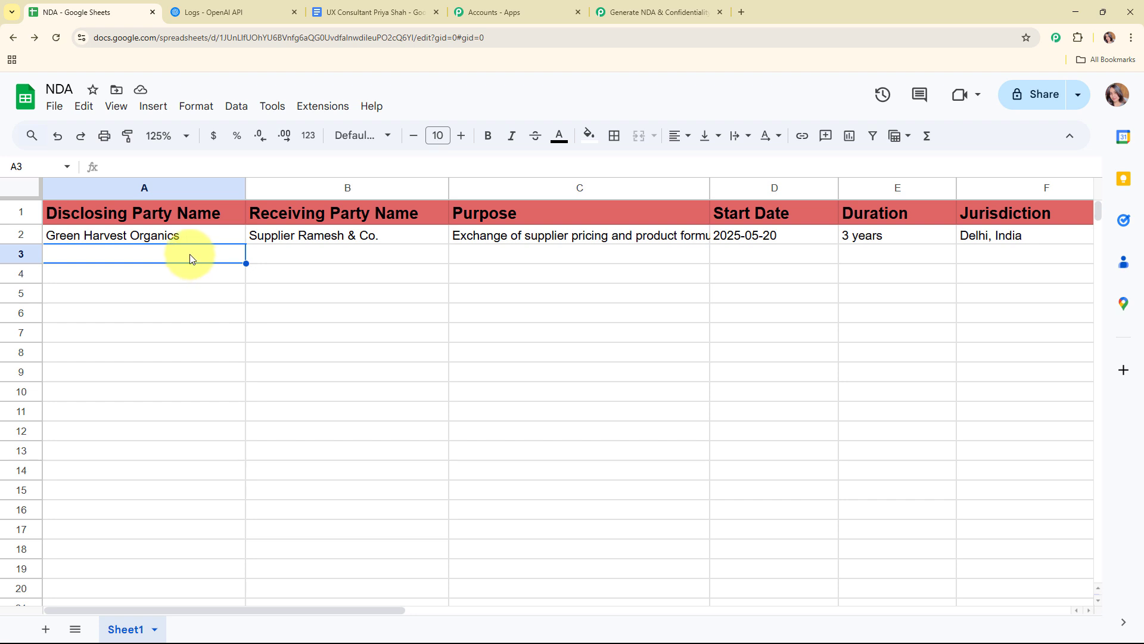
# - Enable Send On Event for the Pabbly Connect Webhooks add-on and check that the option is ticked
pyautogui.click(311, 109)
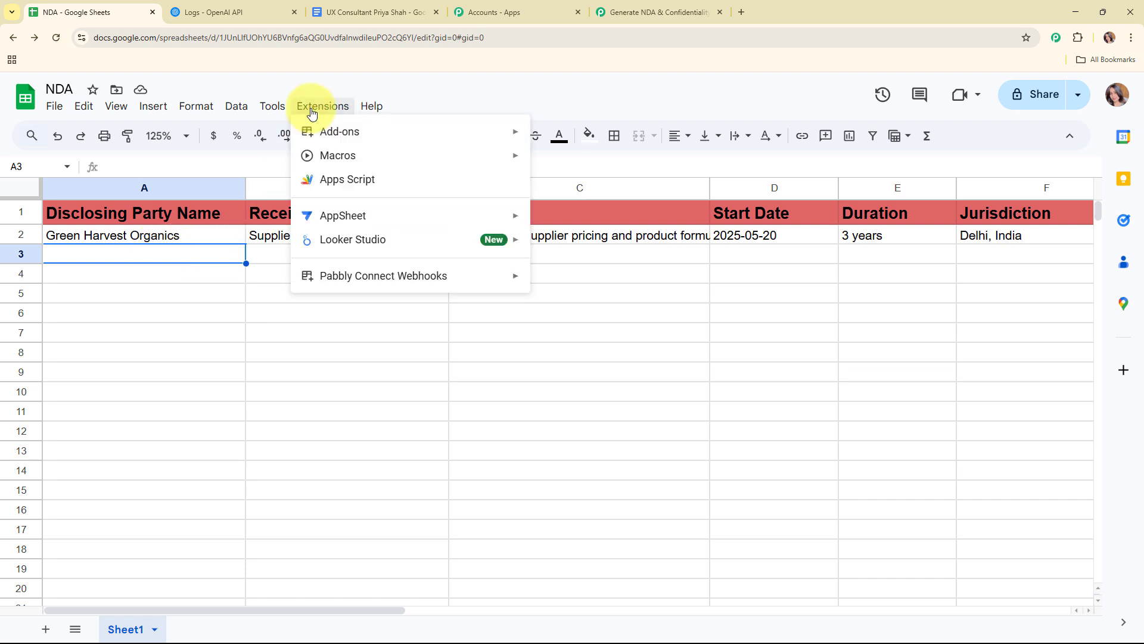
pyautogui.moveTo(352, 283)
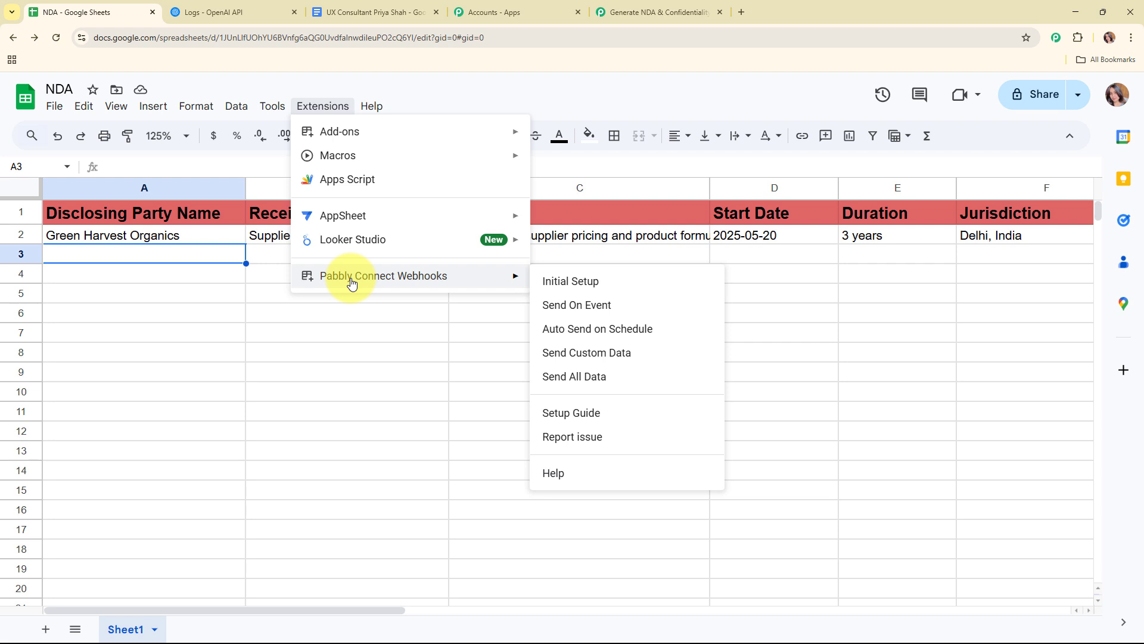
pyautogui.click(603, 304)
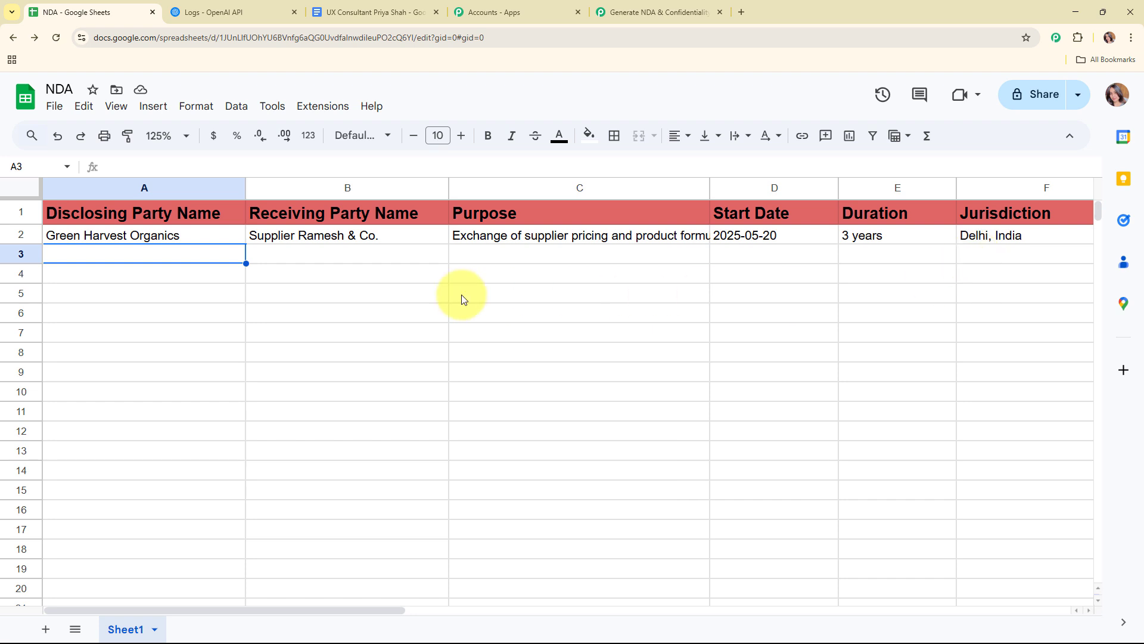
pyautogui.click(323, 108)
pyautogui.moveTo(388, 280)
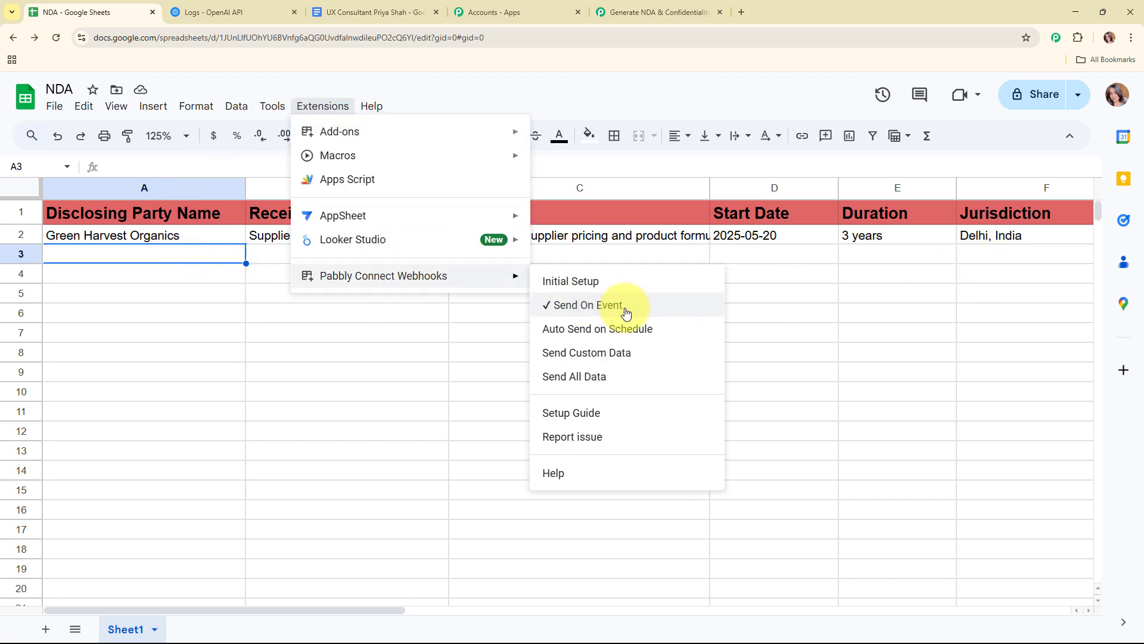
pyautogui.click(158, 255)
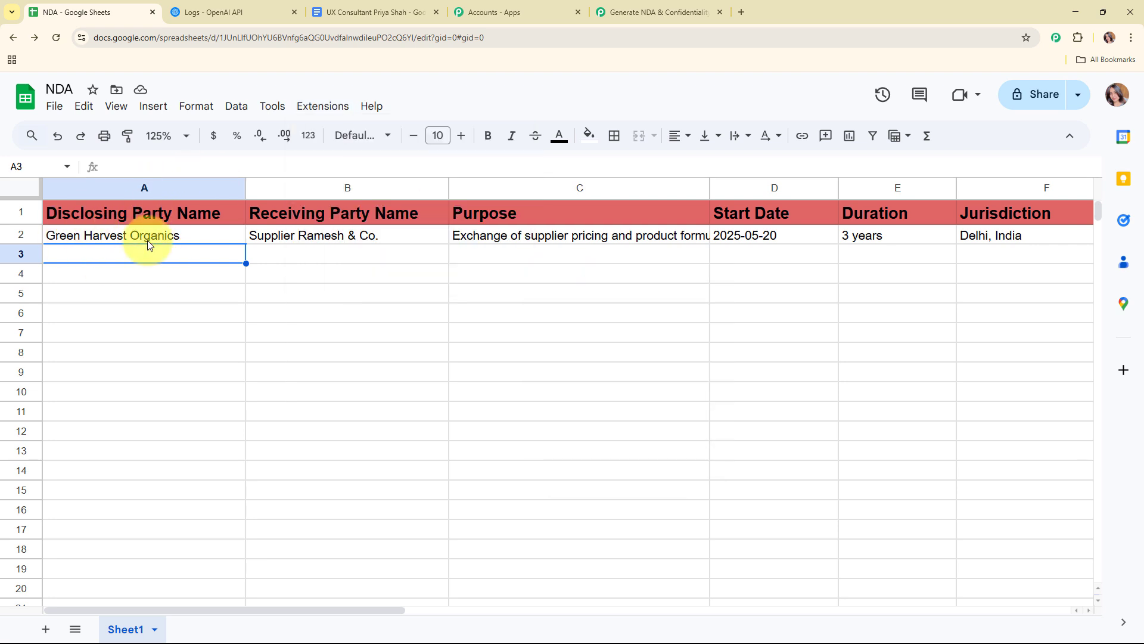
# - Switch to the Pabbly Connect workflow, review the response received by the Google Sheets trigger and collapse the trigger step
pyautogui.click(637, 7)
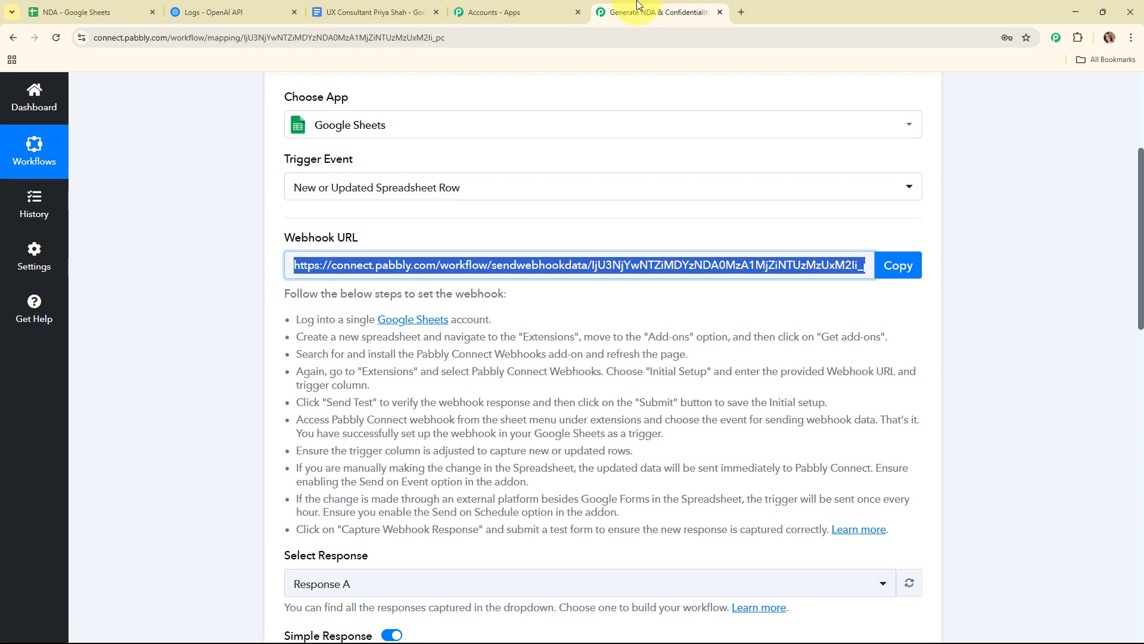
pyautogui.scroll(-10, 602, 348)
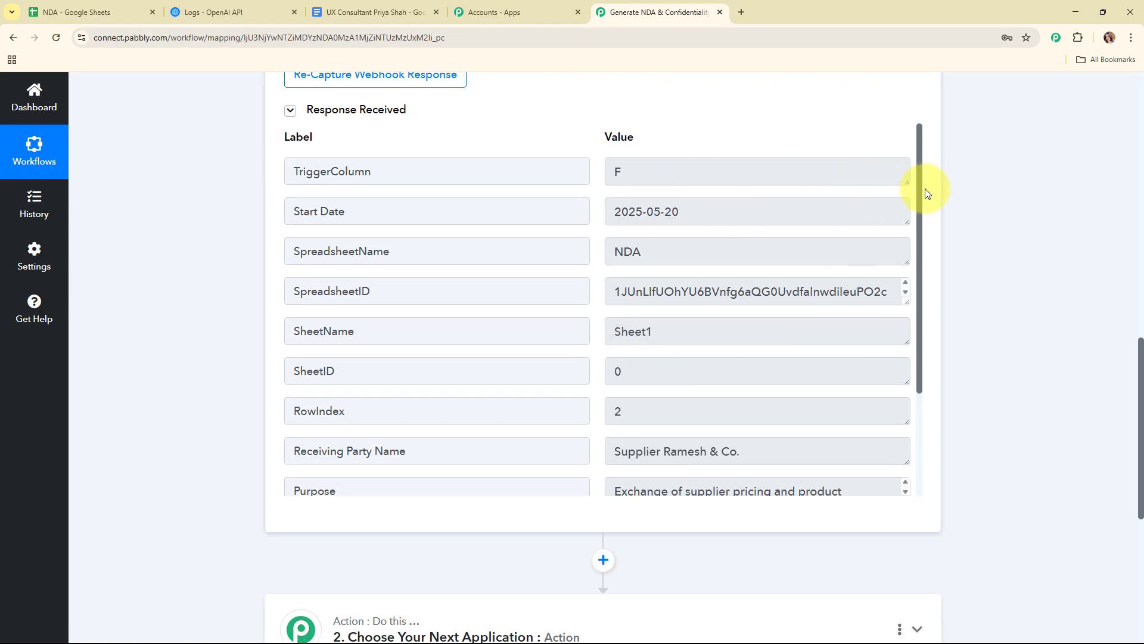
pyautogui.moveTo(921, 191); pyautogui.dragTo(921, 216)
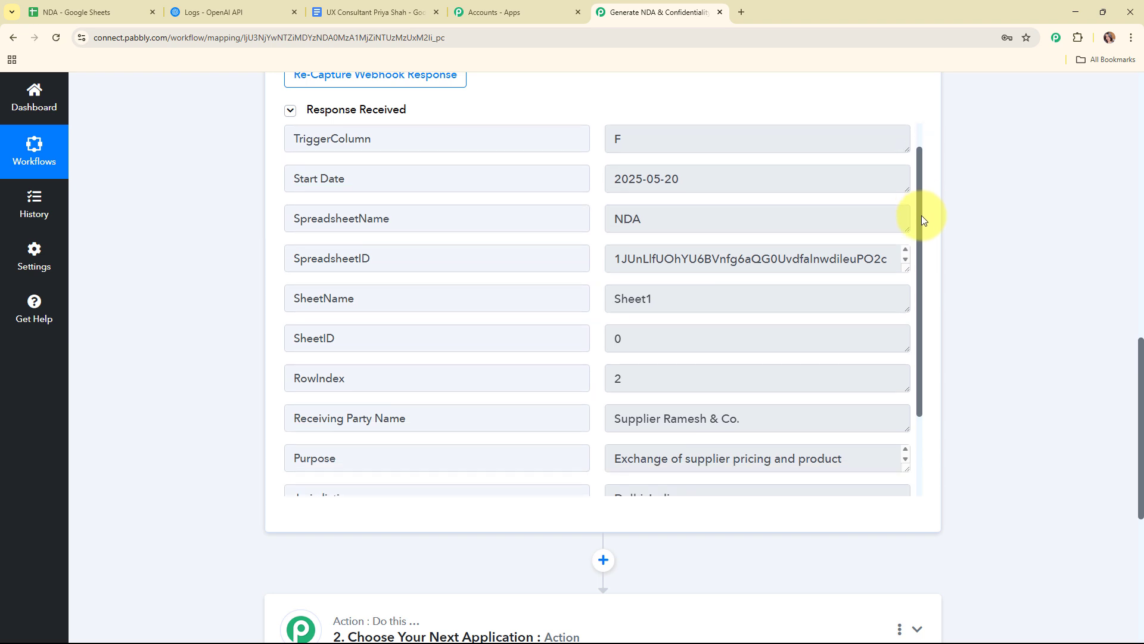
pyautogui.moveTo(922, 216); pyautogui.dragTo(914, 283)
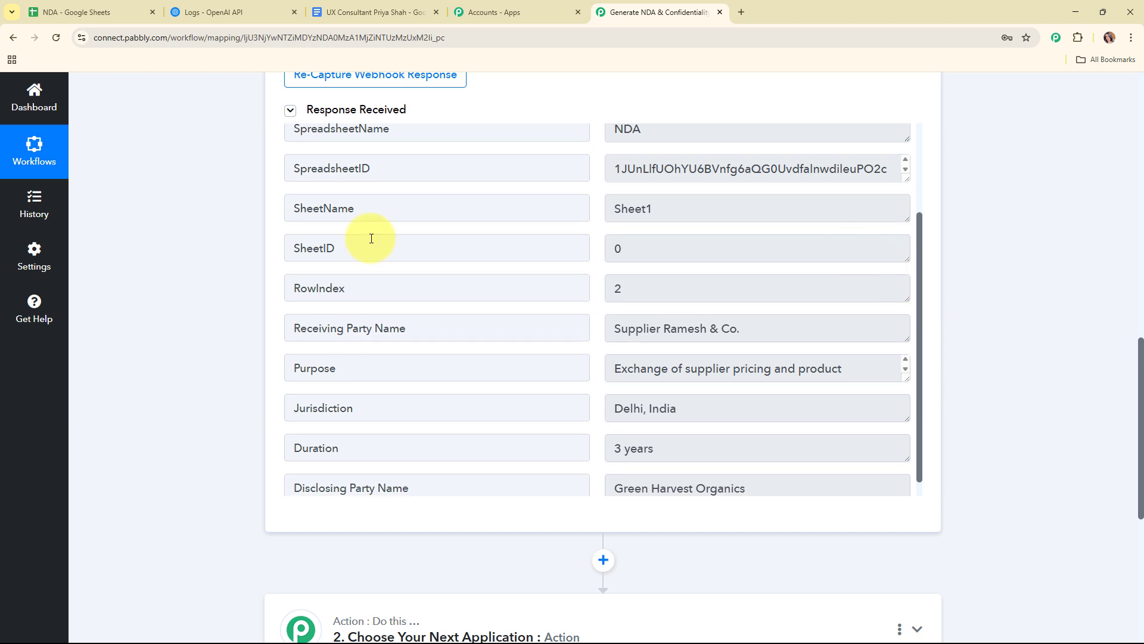
pyautogui.scroll(-1, 336, 387)
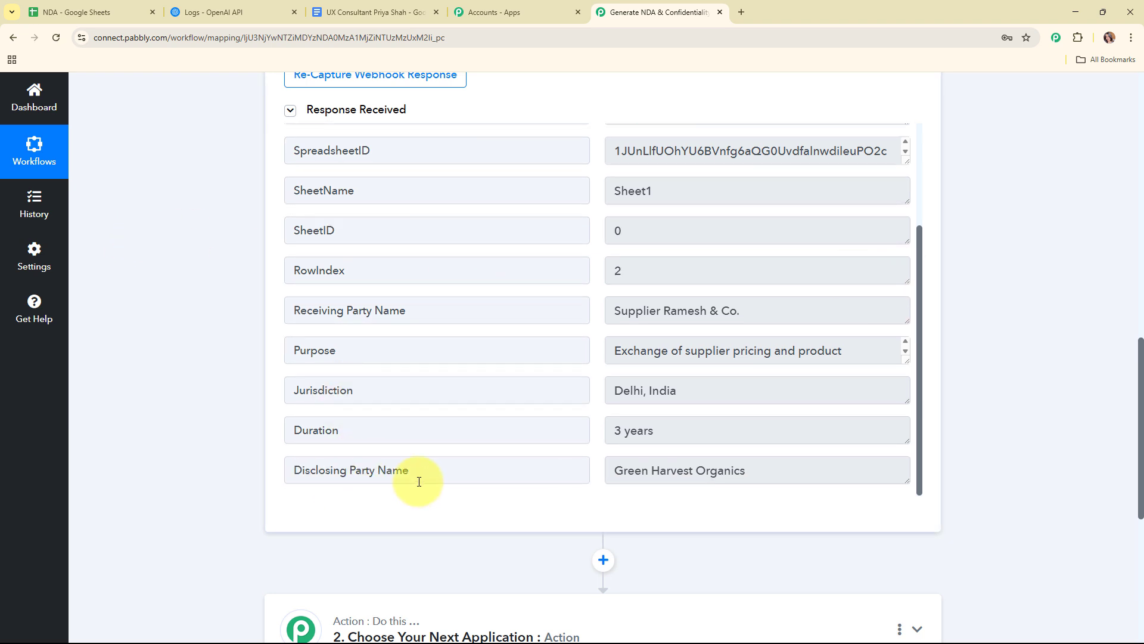
pyautogui.scroll(7, 1037, 393)
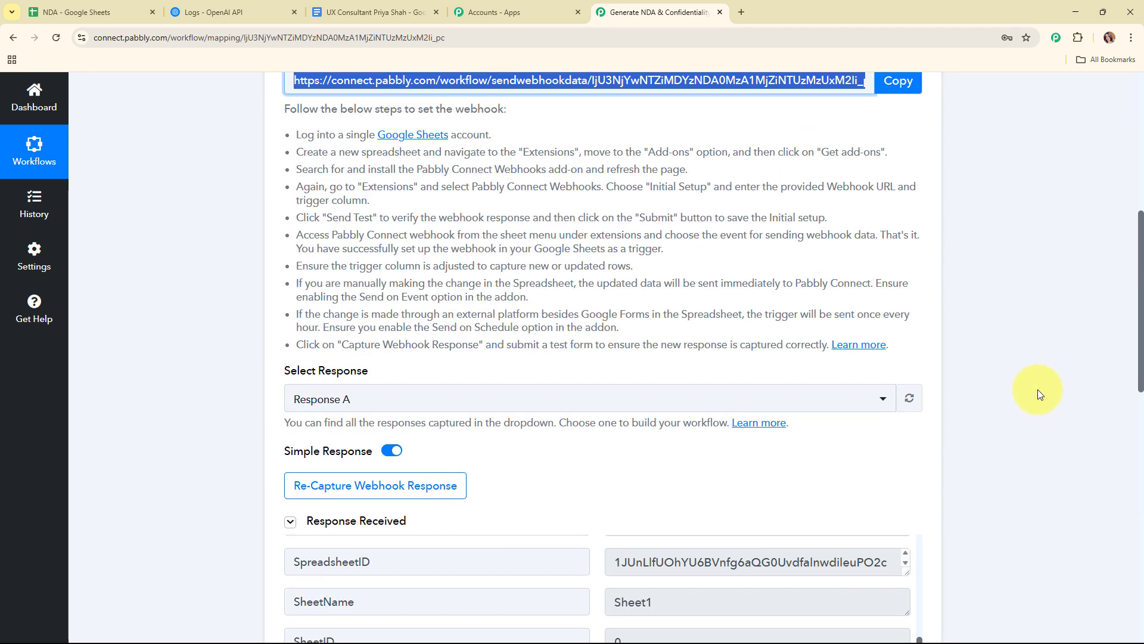
pyautogui.scroll(6, 1037, 393)
pyautogui.click(632, 309)
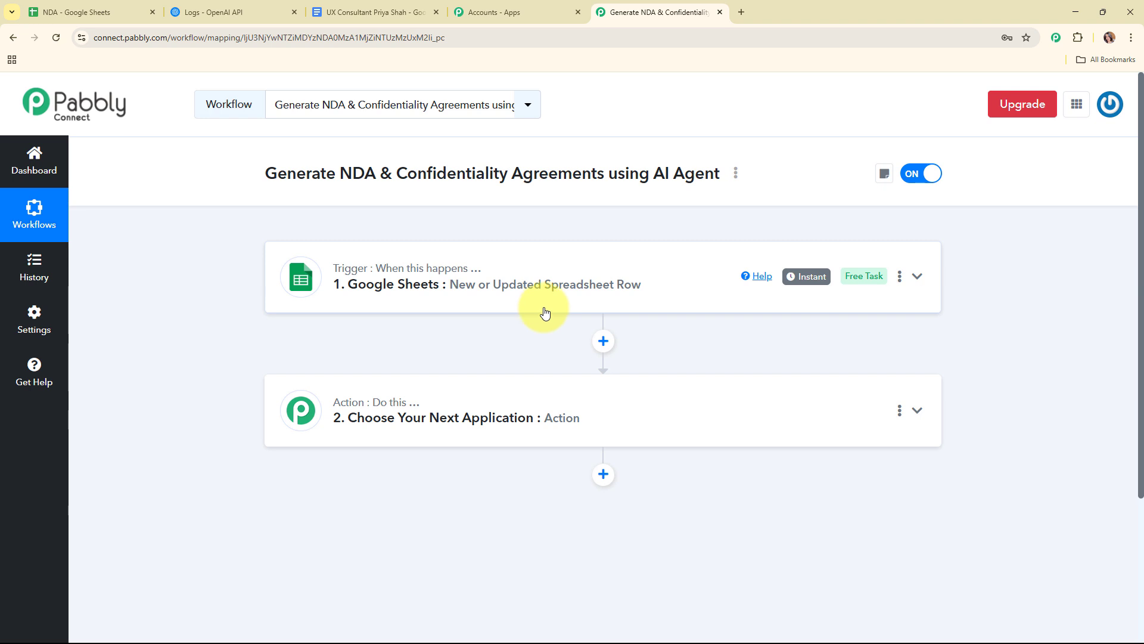
# - Set the workflow's second step to OpenAI (ChatGPT, DALL-E, Whisper) with the action event ChatGPT
pyautogui.click(544, 401)
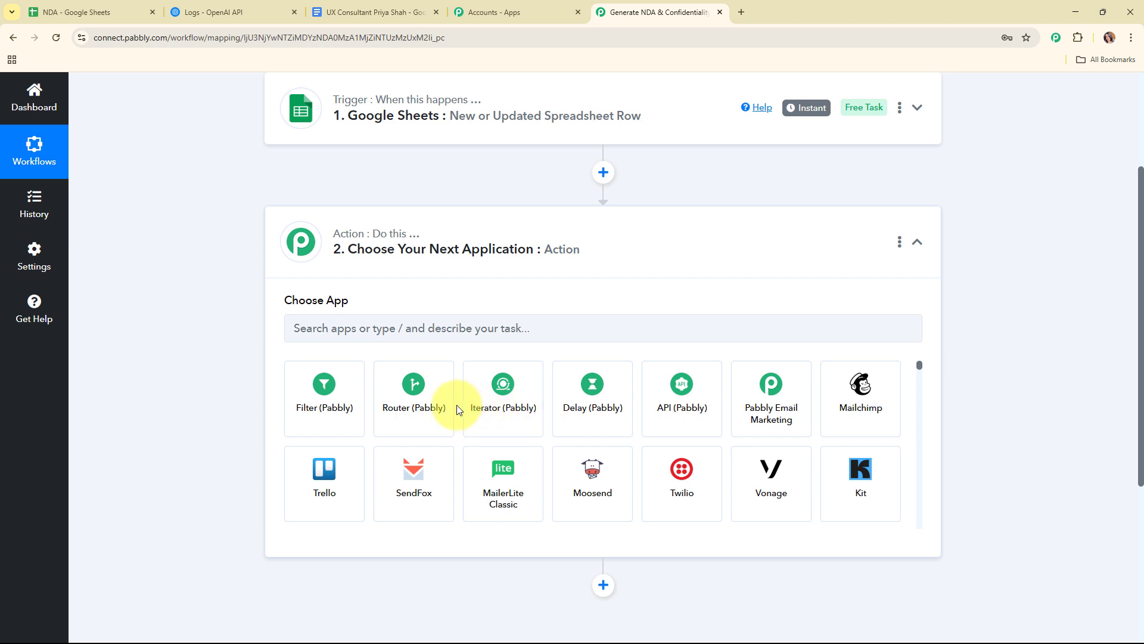
pyautogui.click(427, 338)
pyautogui.write('ope')
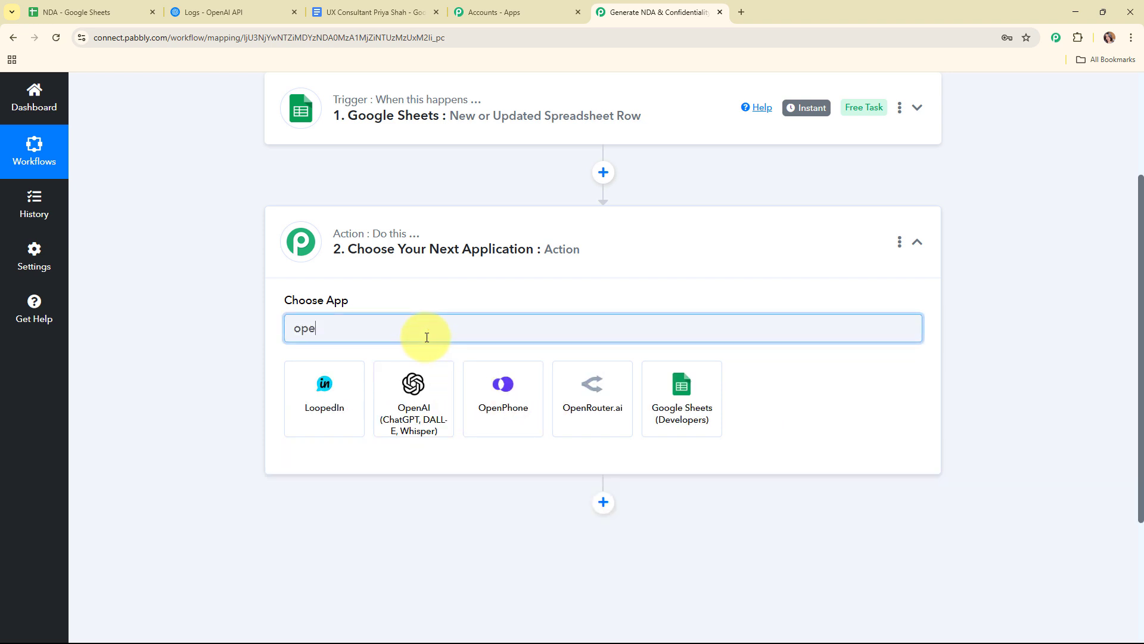
pyautogui.click(422, 429)
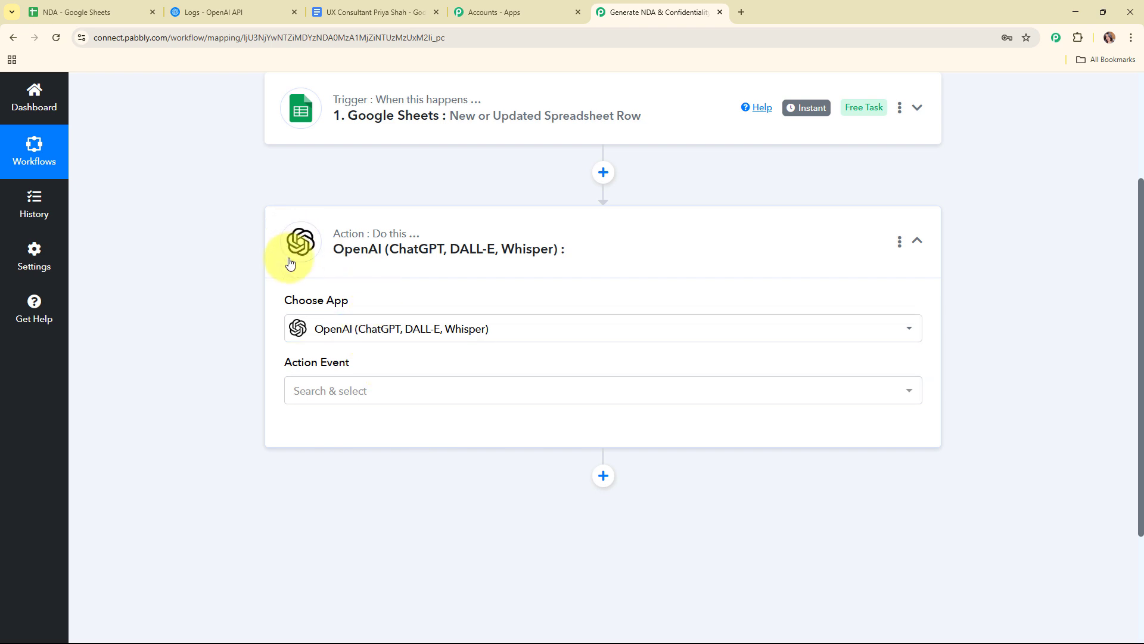
pyautogui.click(384, 390)
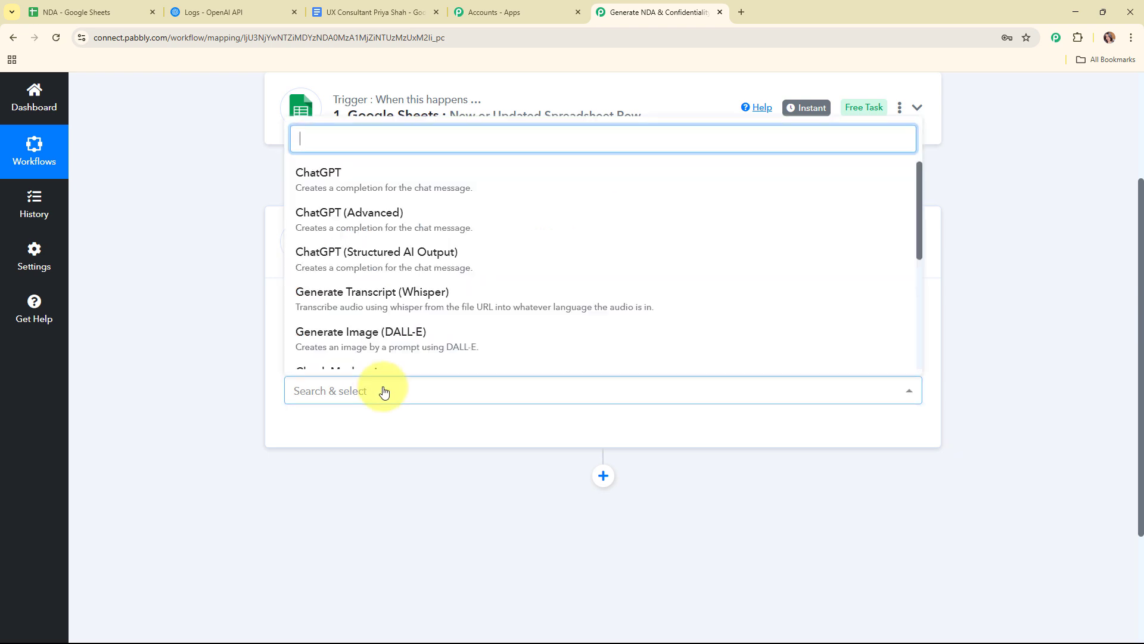
pyautogui.click(392, 183)
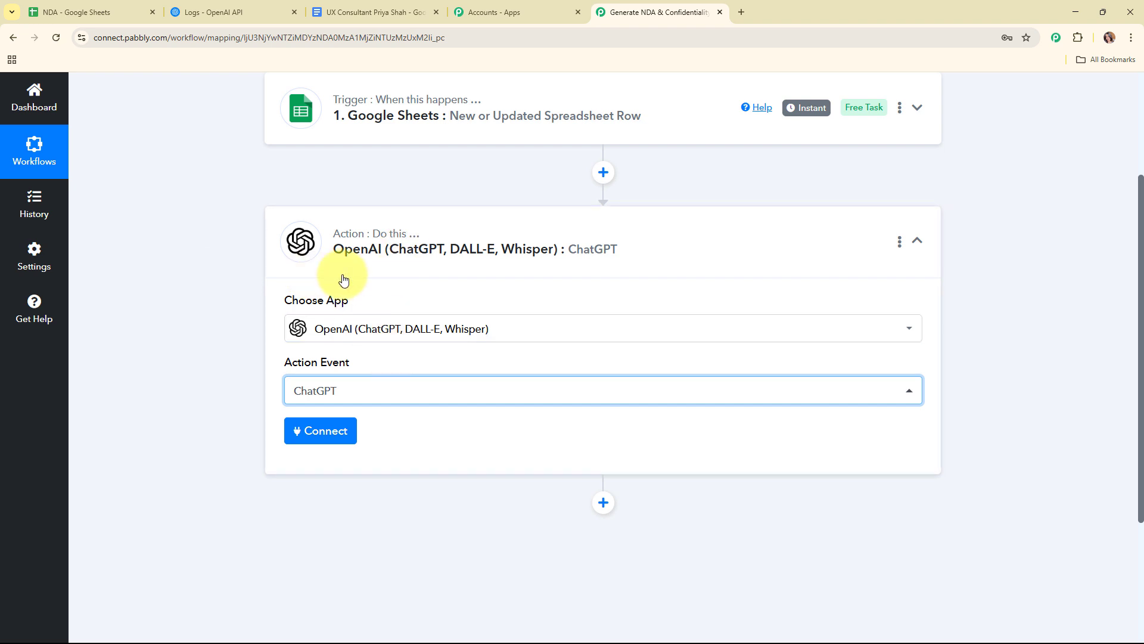
# - Start adding a new OpenAI connection for the ChatGPT action and read the API key note for its token
pyautogui.click(326, 434)
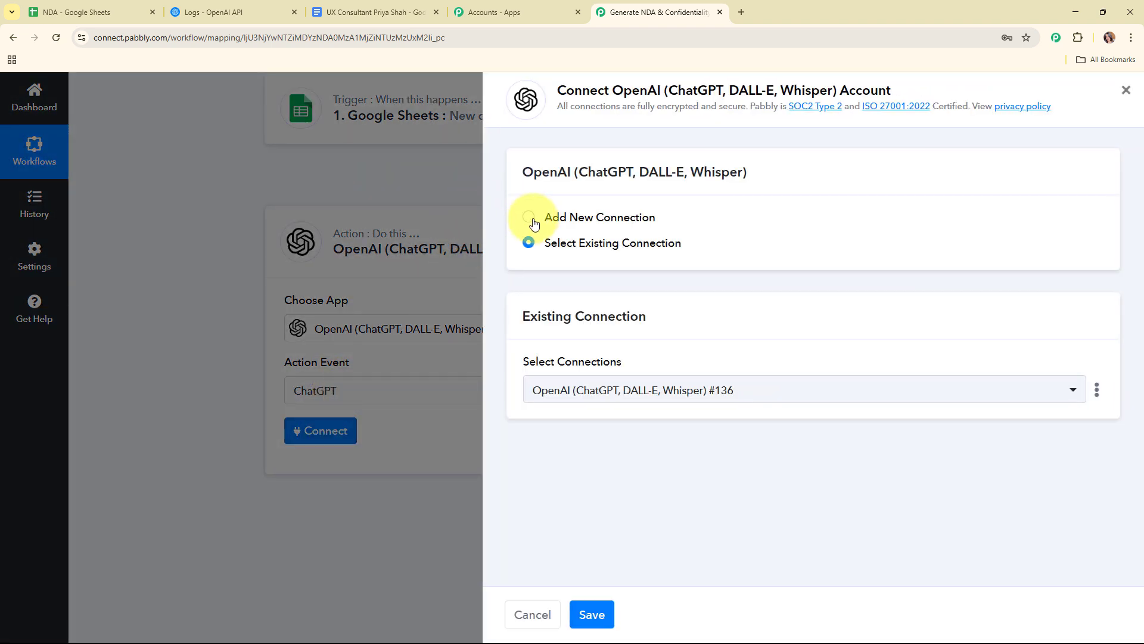
pyautogui.click(530, 218)
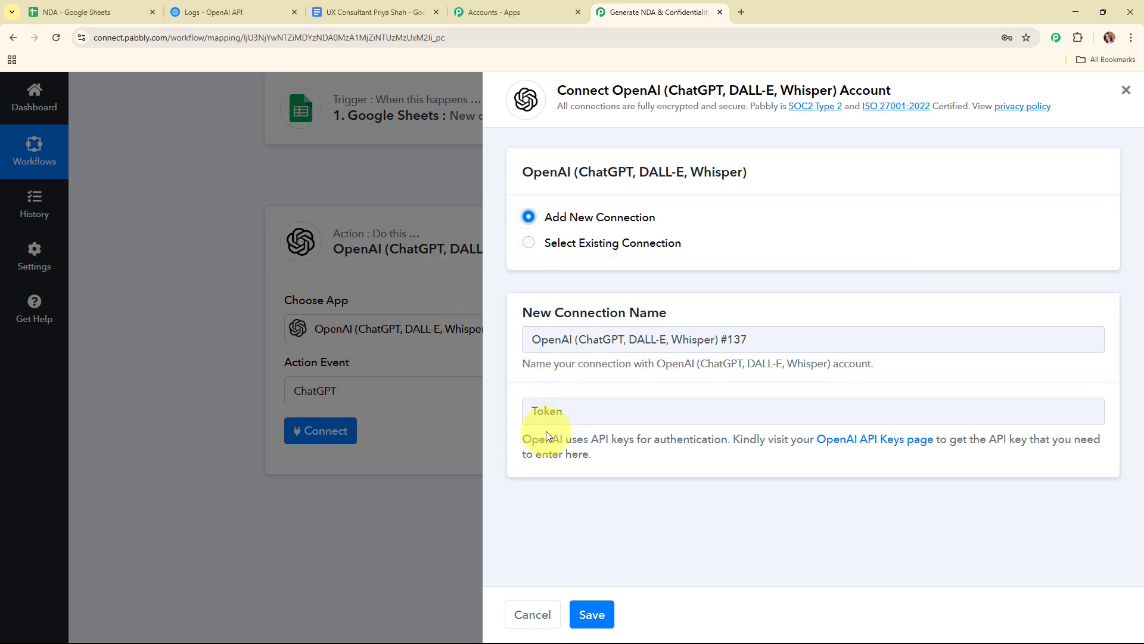
pyautogui.moveTo(522, 439); pyautogui.dragTo(664, 469)
pyautogui.click(797, 464)
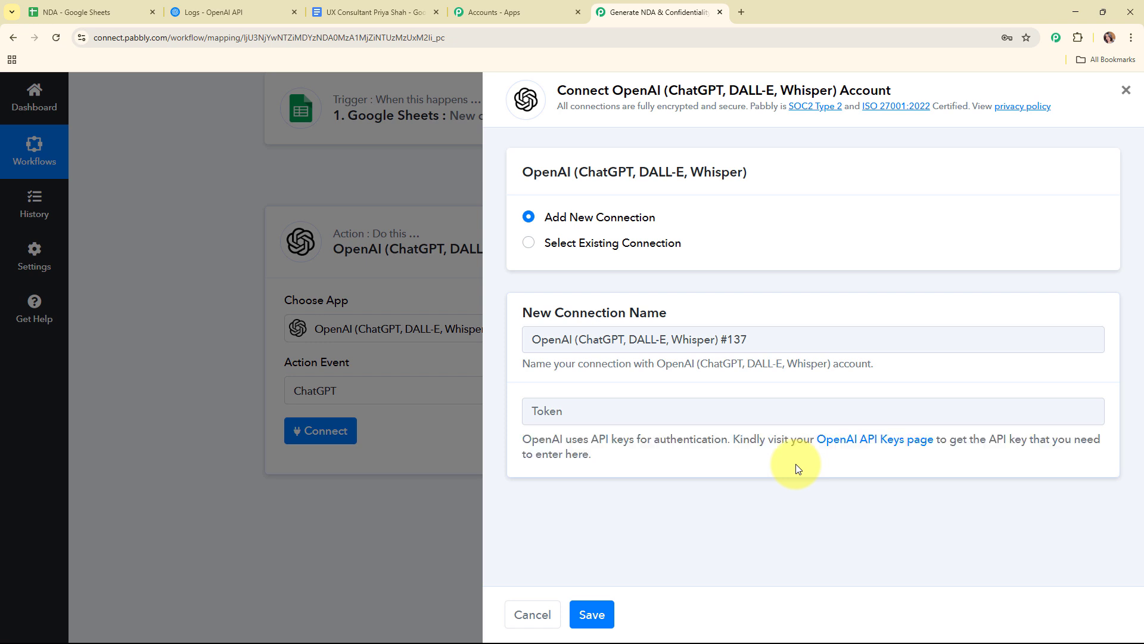
# - Switch to the OpenAI platform, create a secret API key named NDA in the Default project, and copy it
pyautogui.click(250, 9)
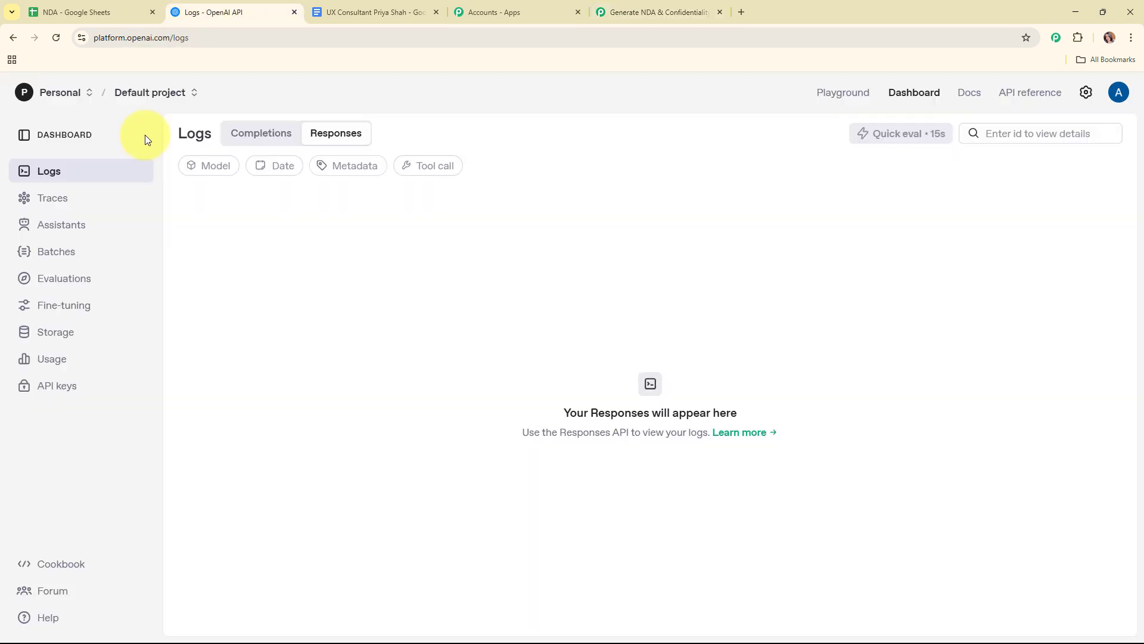
pyautogui.click(66, 396)
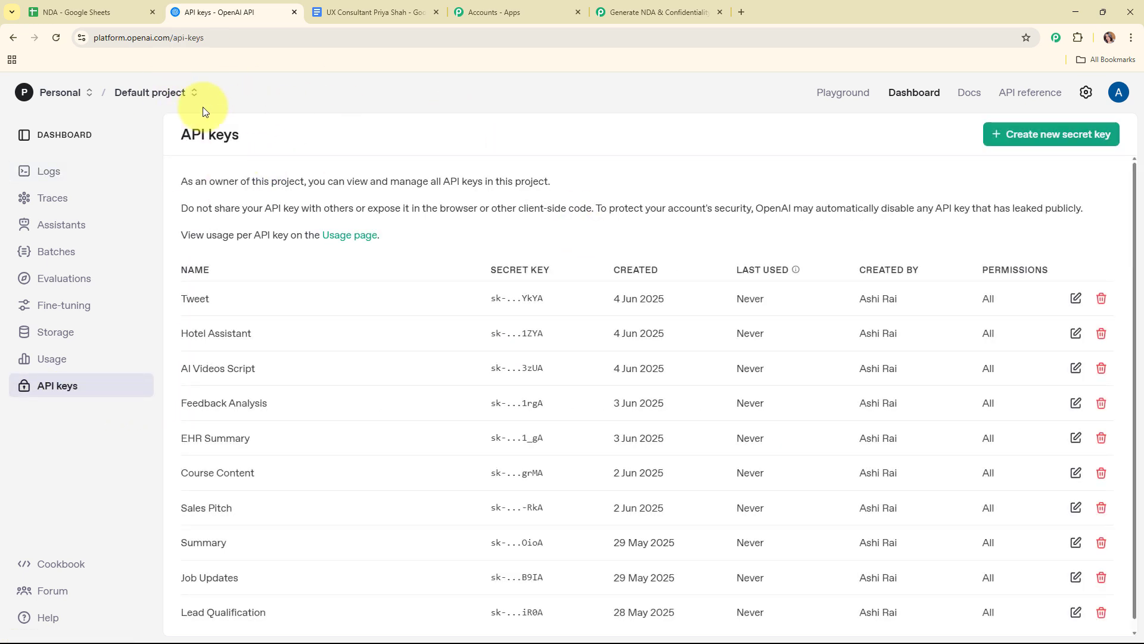
pyautogui.scroll(-1, 514, 364)
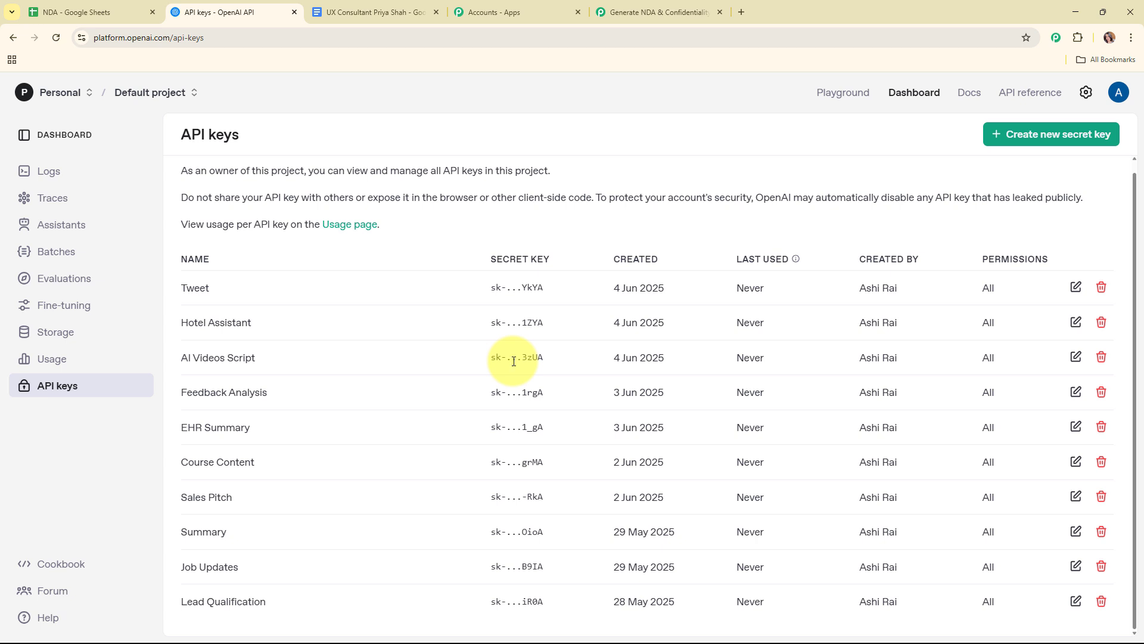
pyautogui.scroll(1, 513, 361)
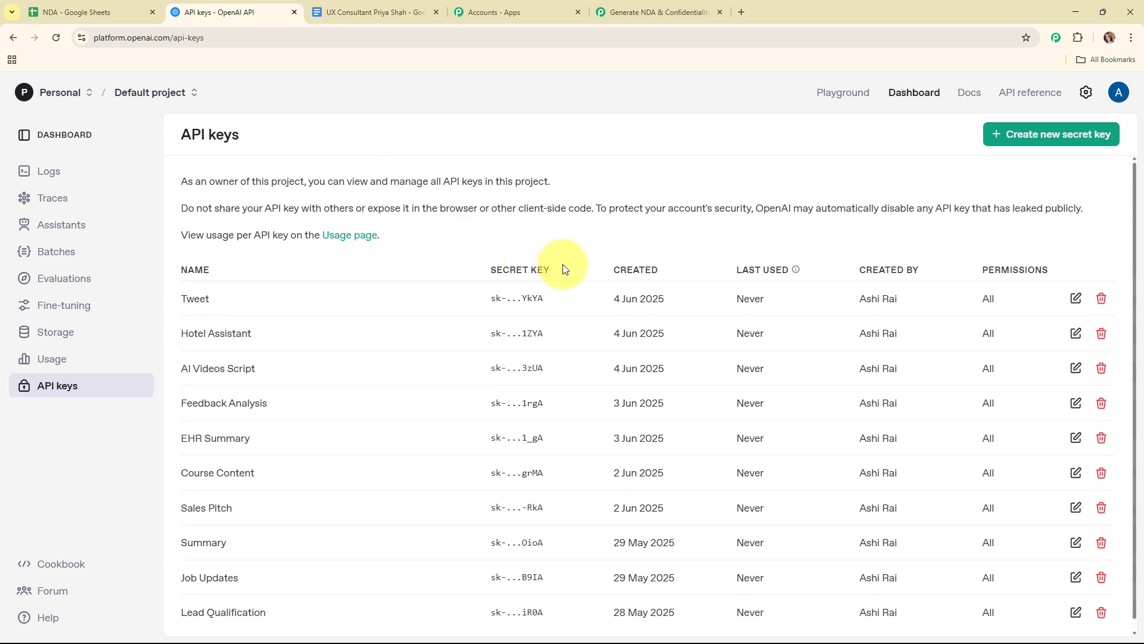
pyautogui.click(1040, 134)
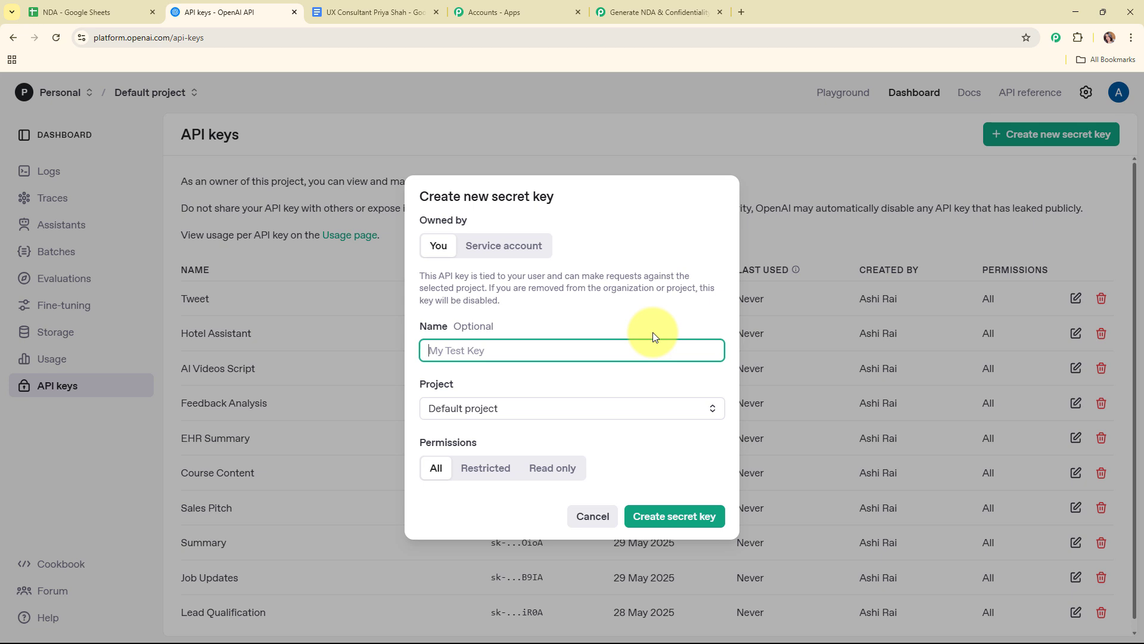
pyautogui.write('NDA')
pyautogui.click(649, 411)
pyautogui.click(643, 441)
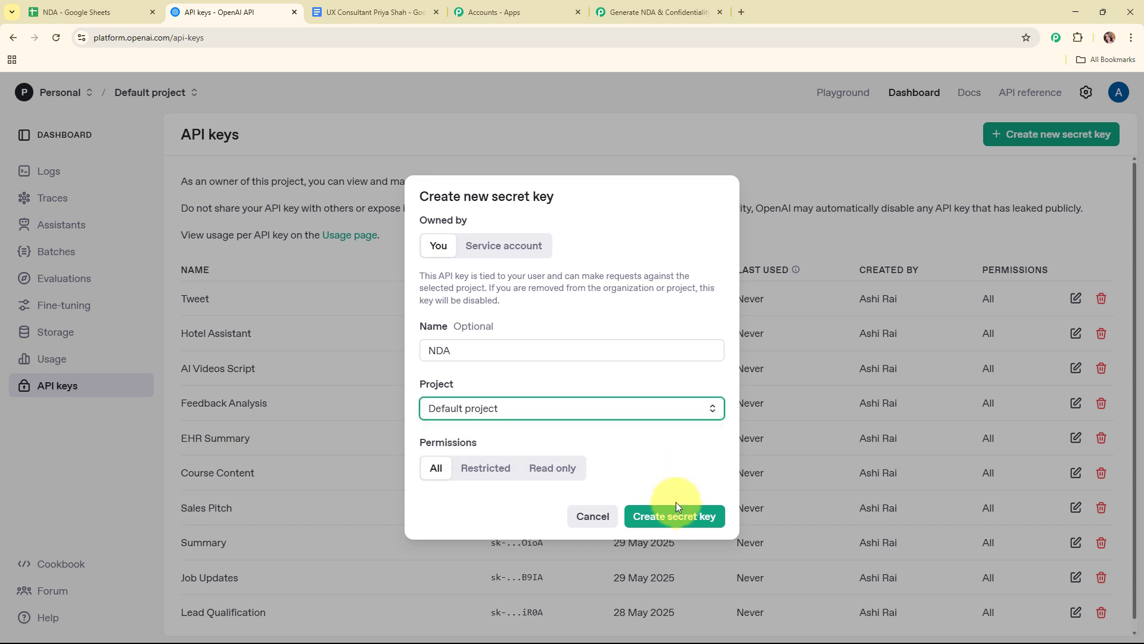
pyautogui.click(675, 516)
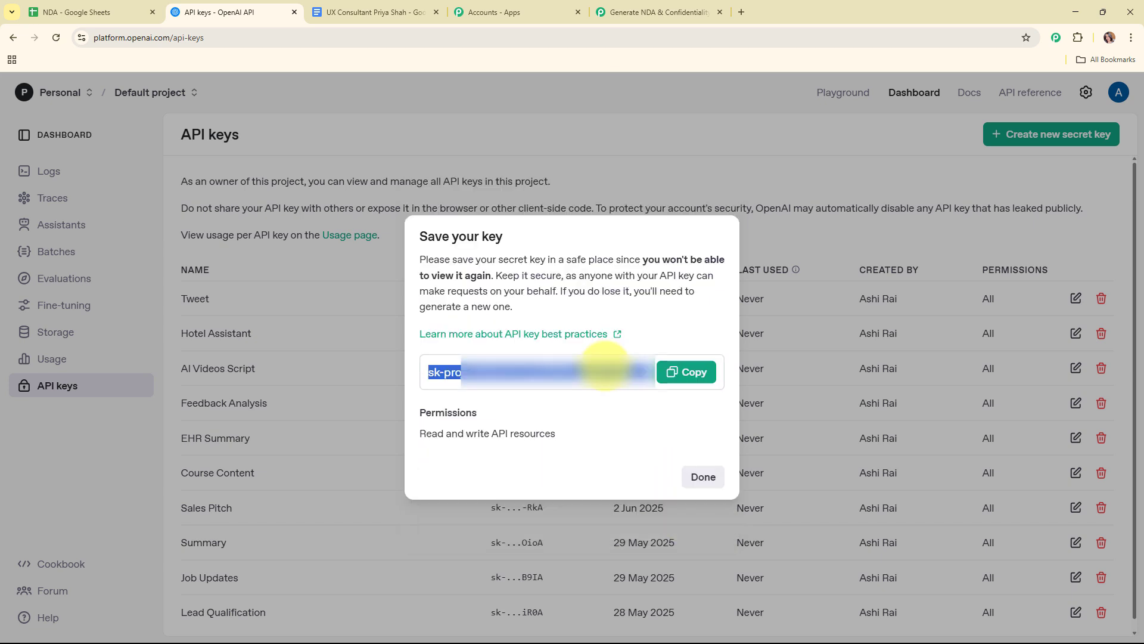
pyautogui.click(692, 371)
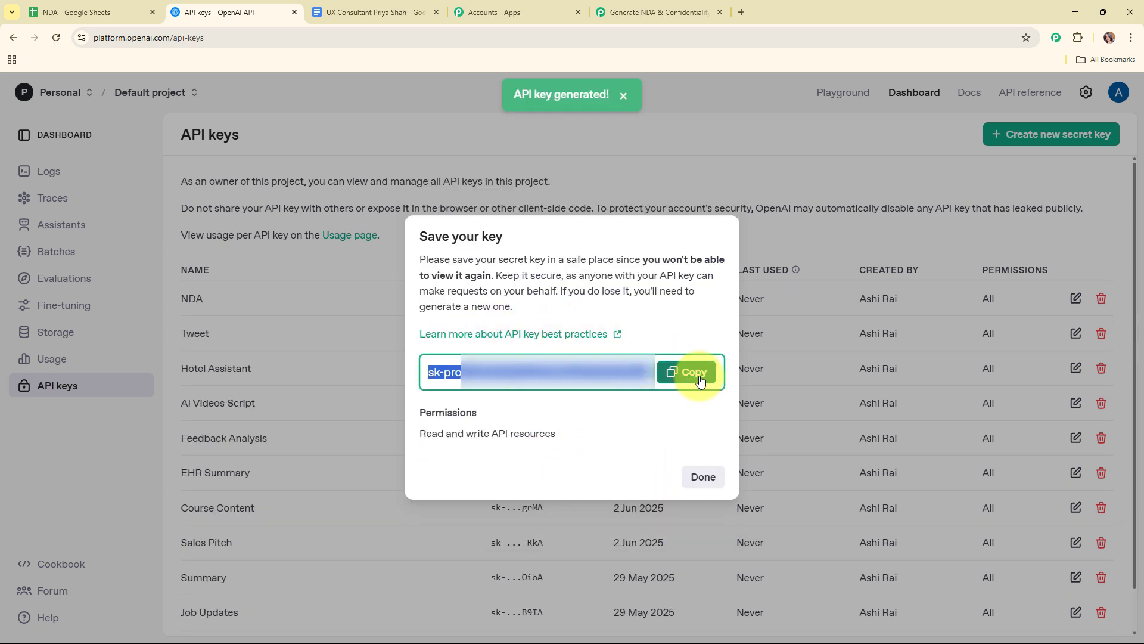
pyautogui.click(704, 477)
# - Return to the Pabbly Connect workflow, paste the API key as the new OpenAI connection's token and save the connection
pyautogui.click(617, 7)
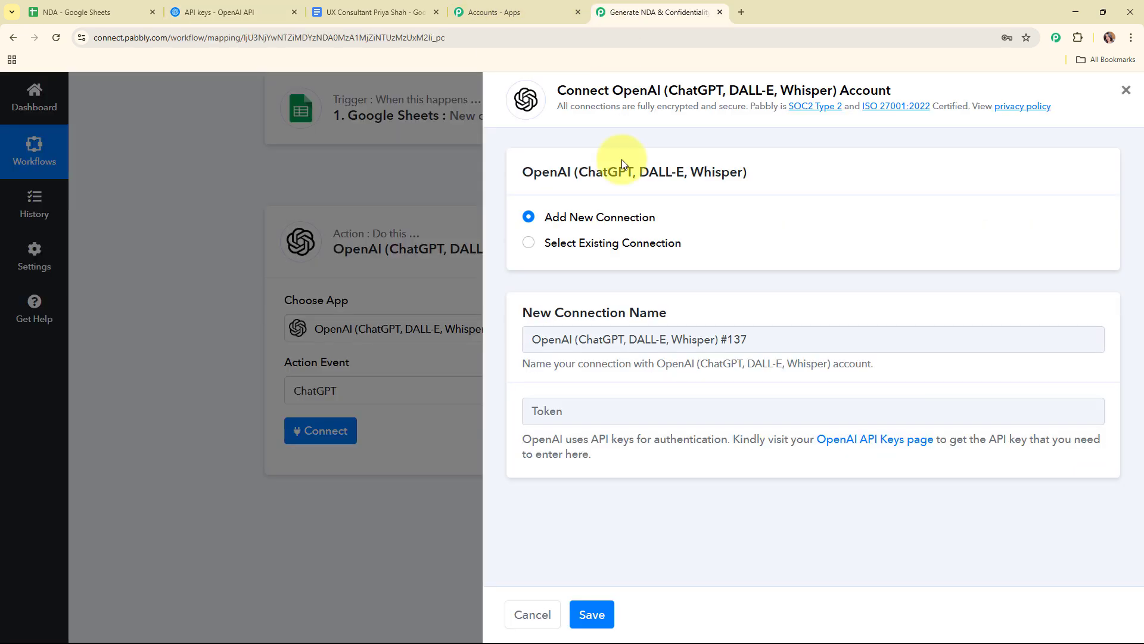
pyautogui.rightClick(576, 410)
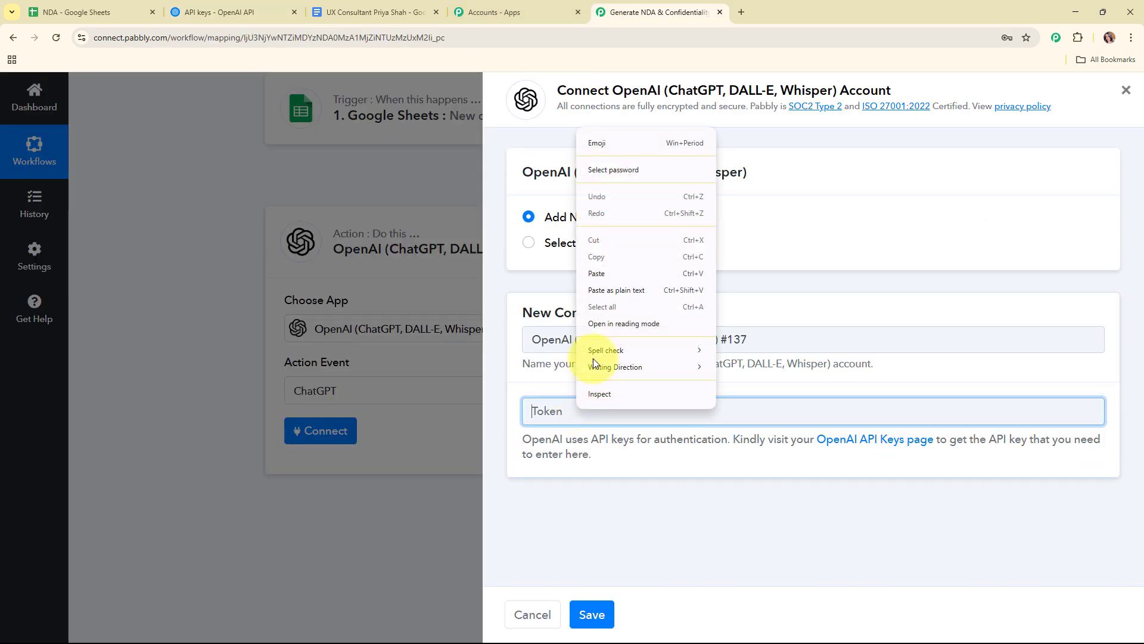
pyautogui.click(598, 273)
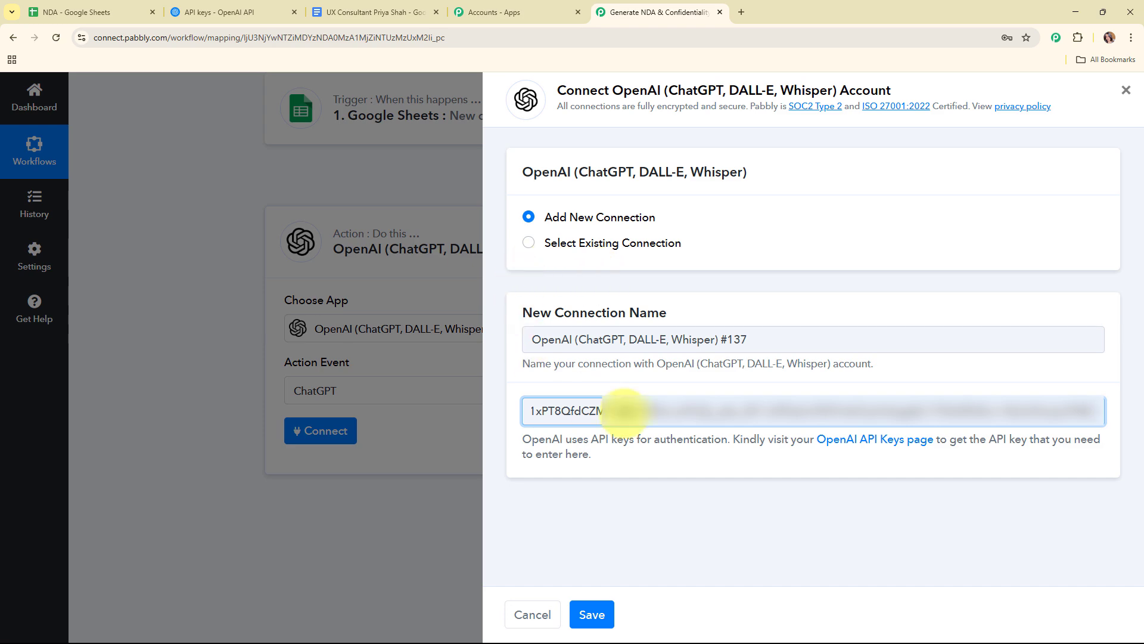
pyautogui.click(592, 613)
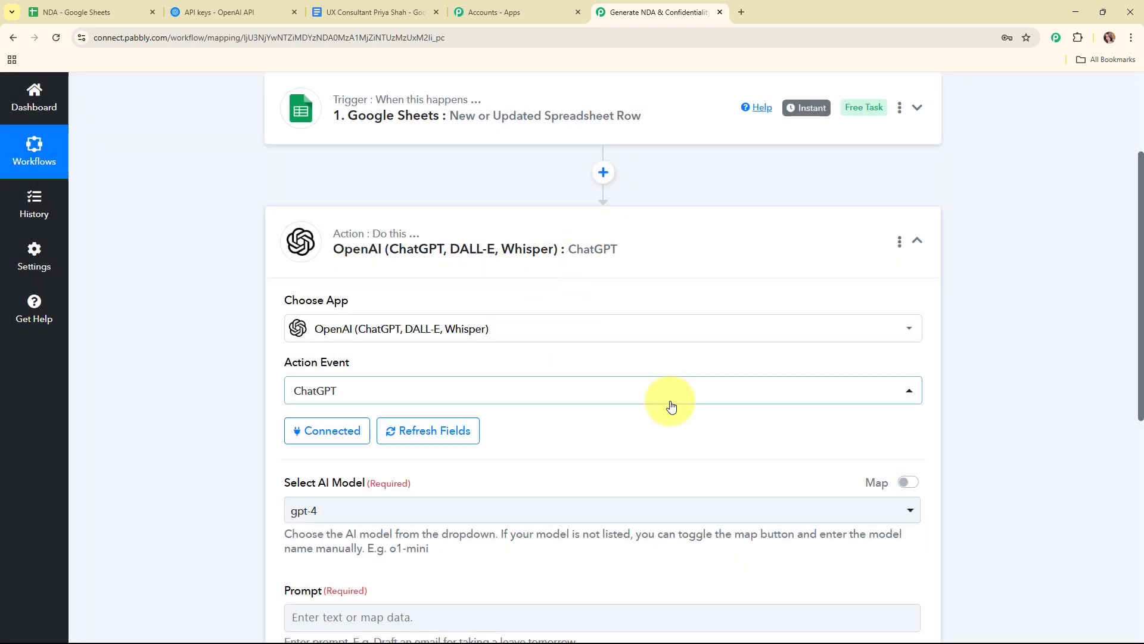
# - Set the ChatGPT action's AI model to gpt-4o-mini
pyautogui.scroll(-5, 668, 384)
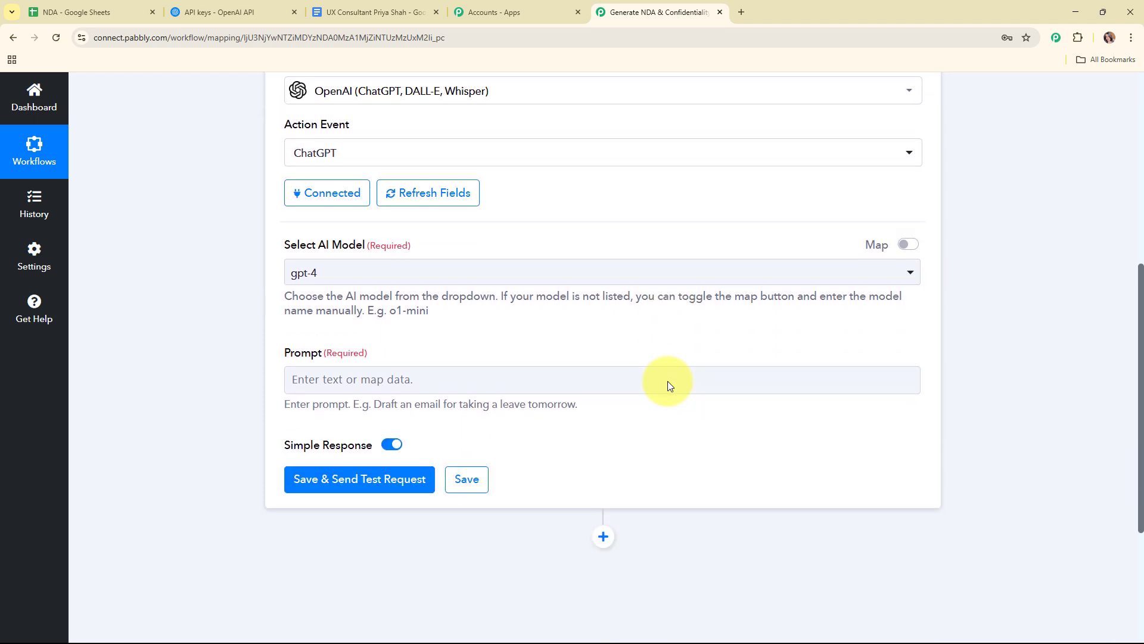
pyautogui.moveTo(269, 182); pyautogui.dragTo(452, 184)
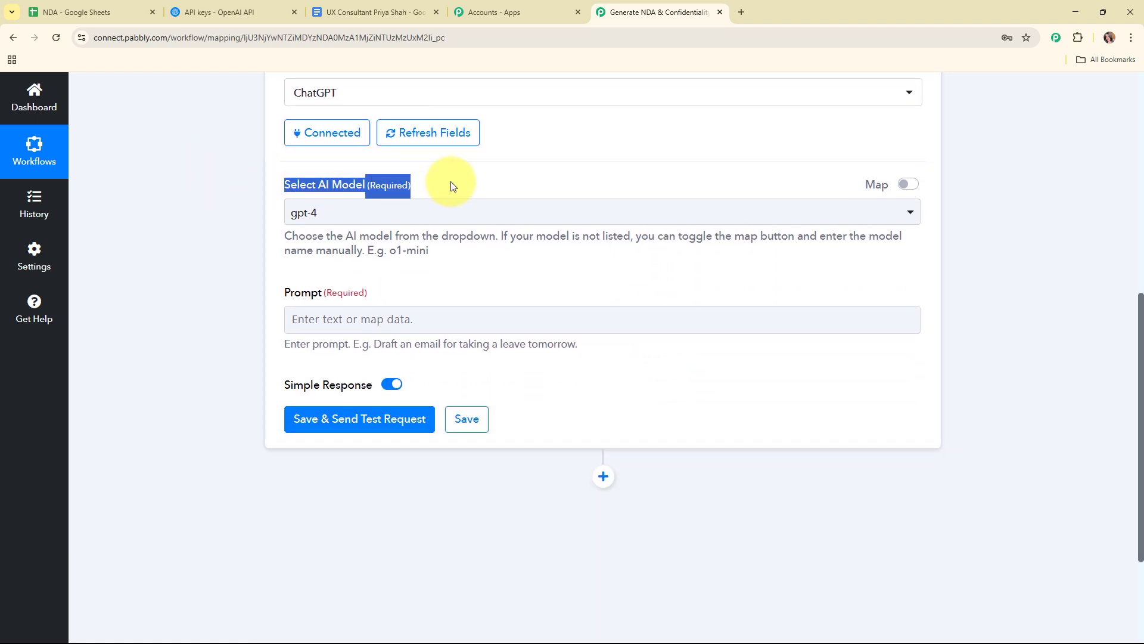
pyautogui.click(488, 283)
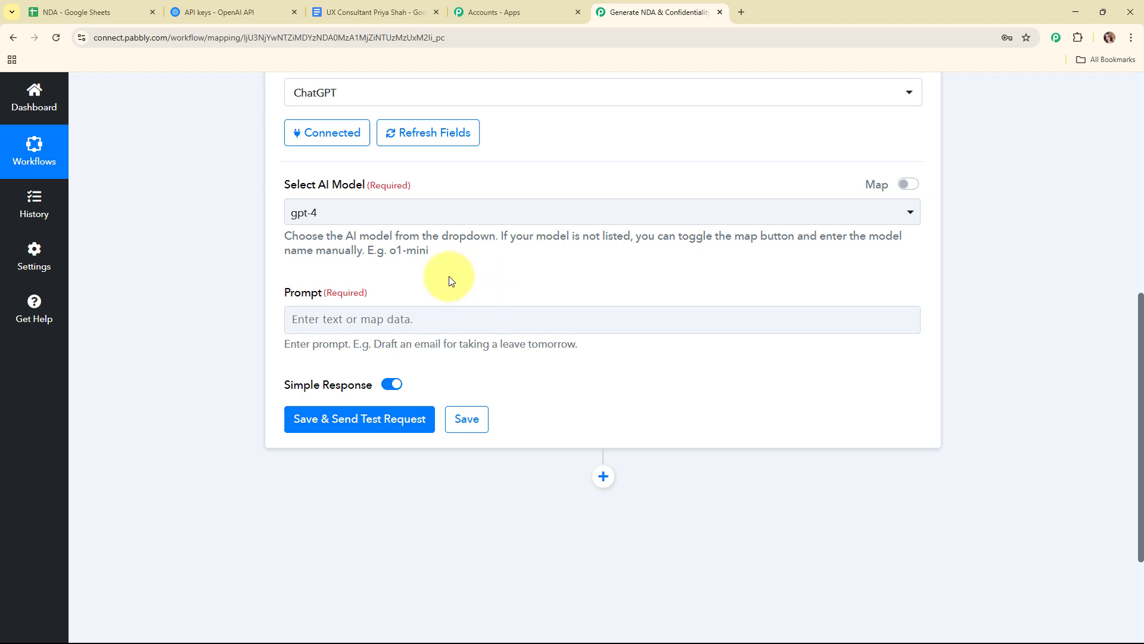
pyautogui.click(561, 215)
pyautogui.scroll(-3, 554, 332)
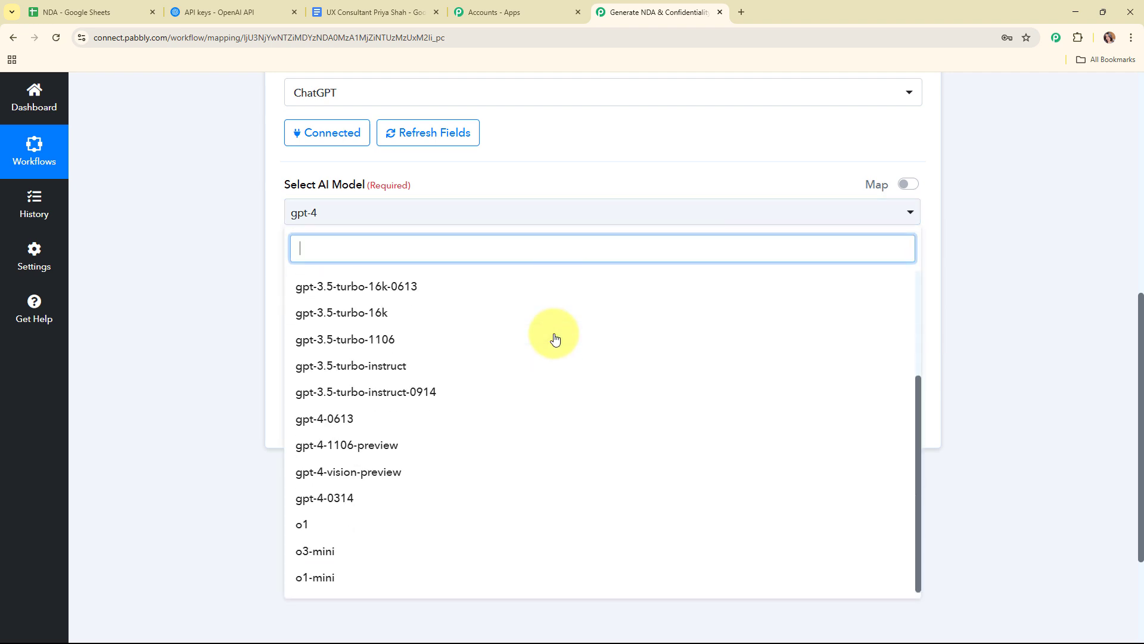
pyautogui.scroll(3, 553, 338)
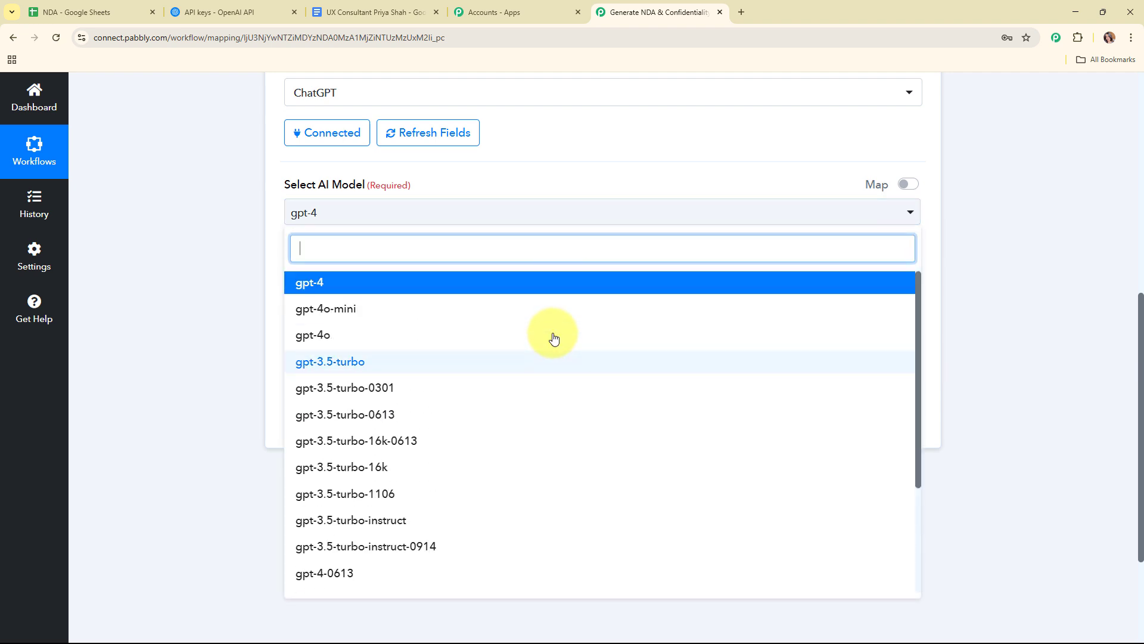
pyautogui.click(352, 310)
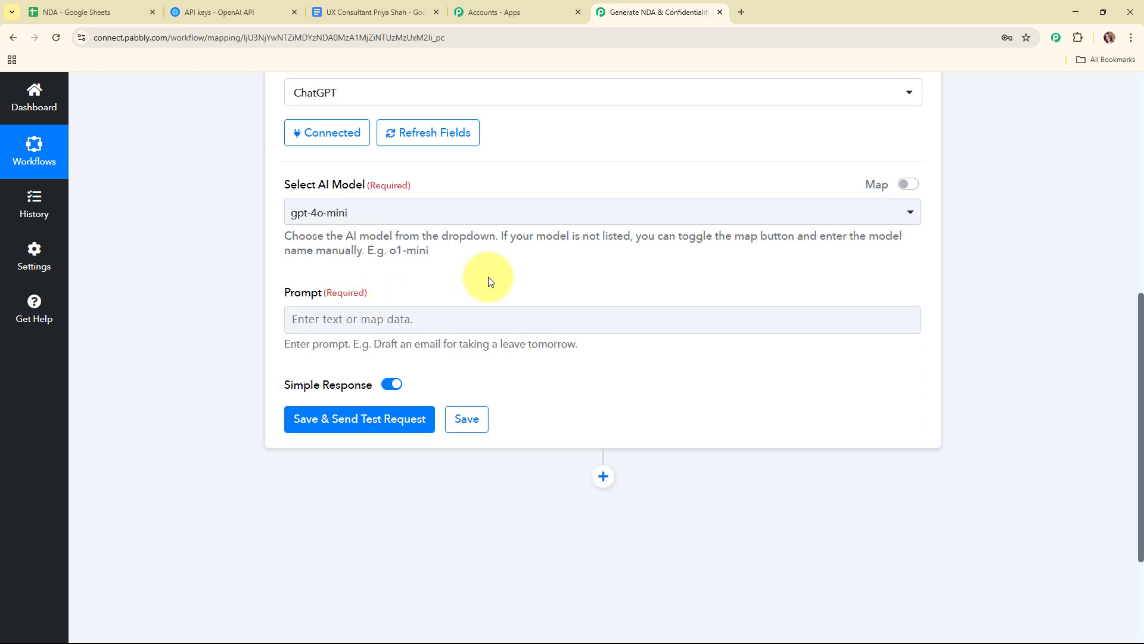
# - Enter a prompt to draft a professional and legally sound Non-Disclosure Agreement, with empty lines for parties, purpose, start date, confidentiality duration and jurisdiction
pyautogui.scroll(-1, 488, 276)
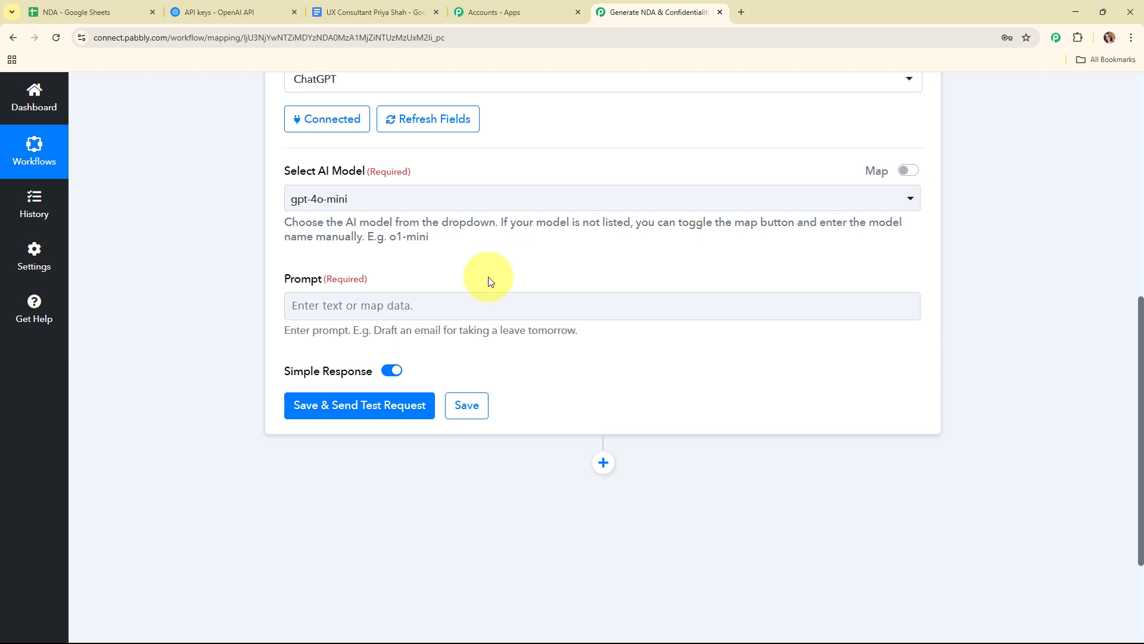
pyautogui.moveTo(263, 229); pyautogui.dragTo(451, 232)
pyautogui.click(590, 310)
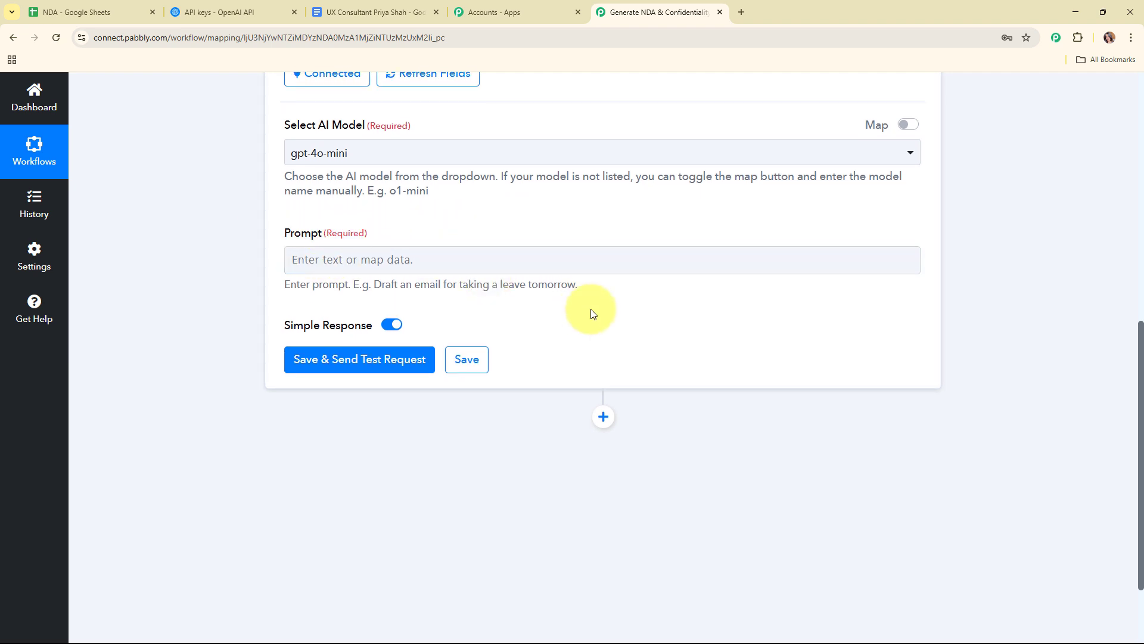
pyautogui.click(309, 266)
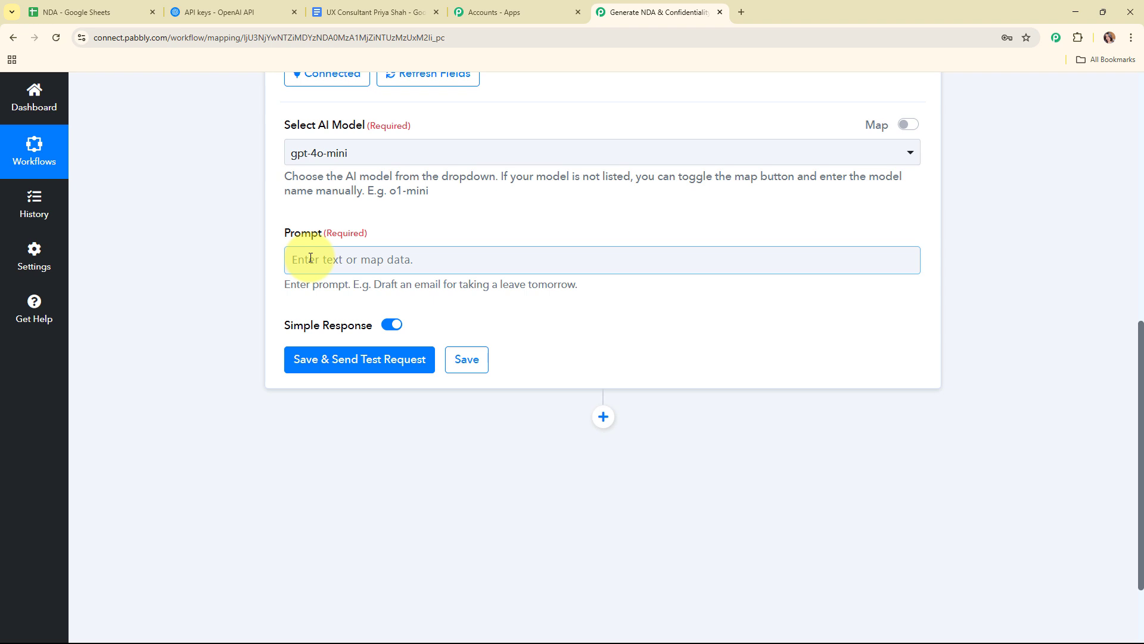
pyautogui.hotkey('ctrl', 'v')
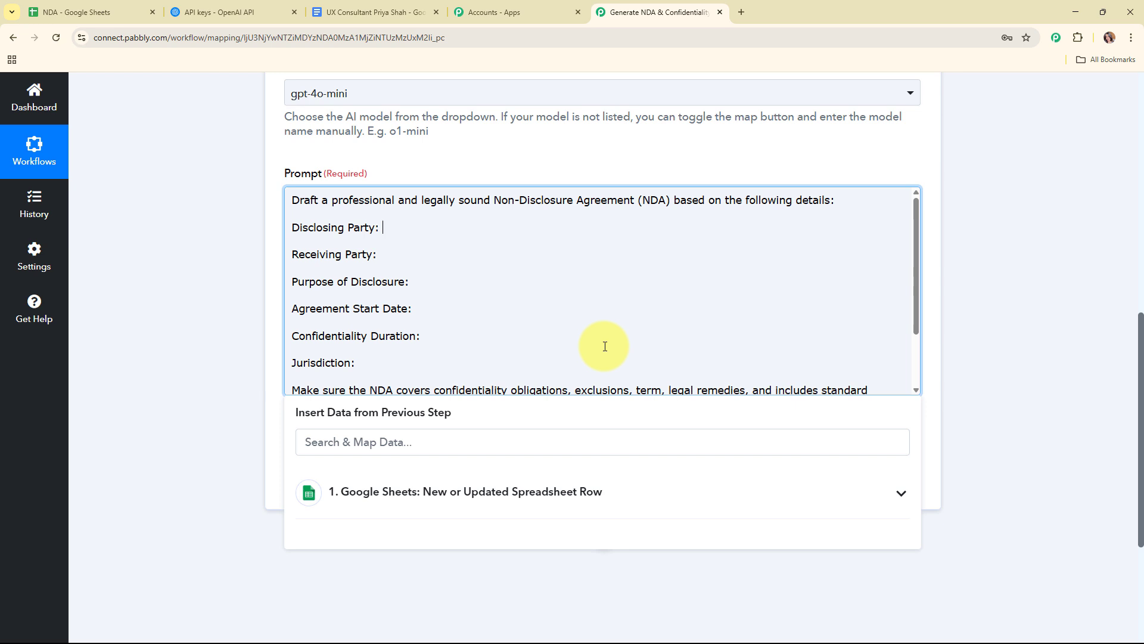
pyautogui.scroll(-1, 731, 322)
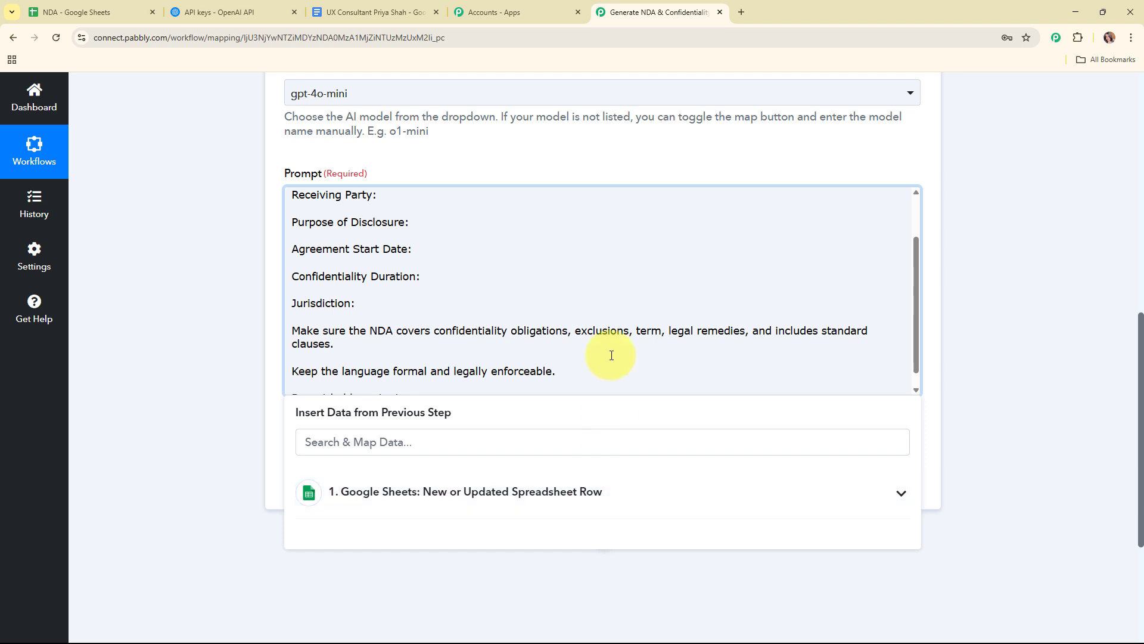
pyautogui.scroll(2, 473, 302)
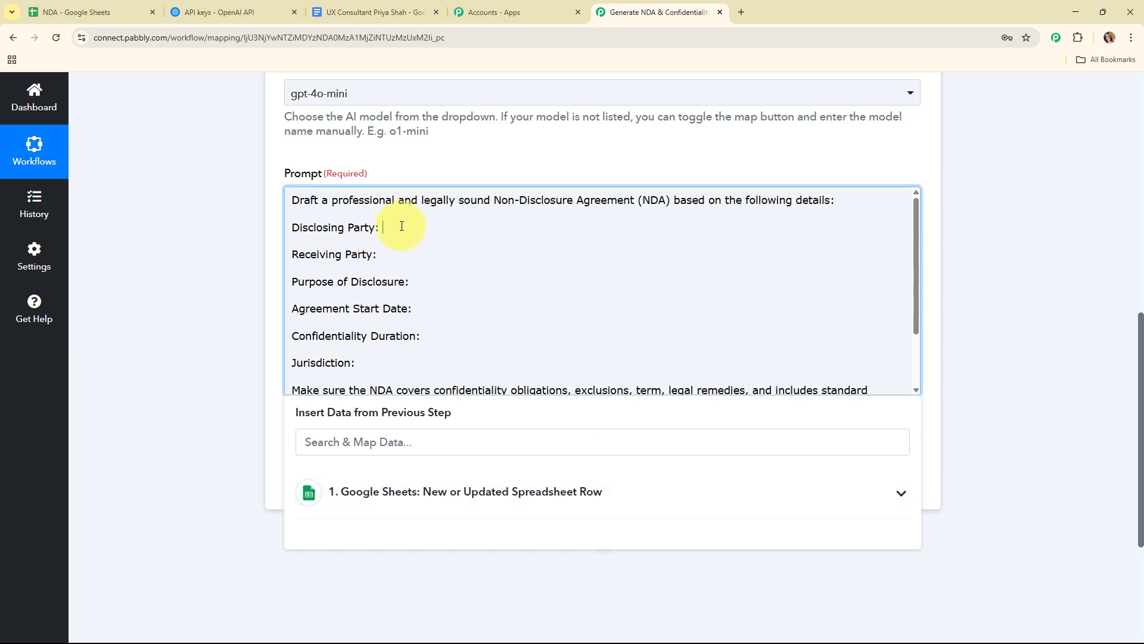
# - Map Disclosing Party Name and Receiving Party Name from the Google Sheets trigger to the prompt's Disclosing Party and Receiving Party lines
pyautogui.click(381, 491)
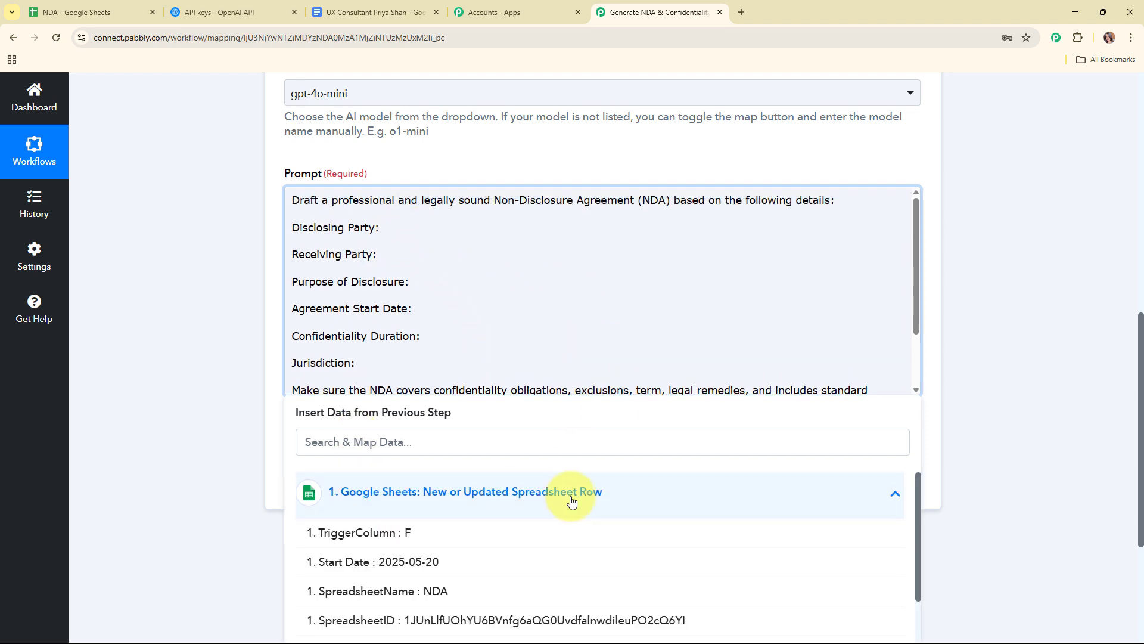
pyautogui.scroll(-4, 917, 449)
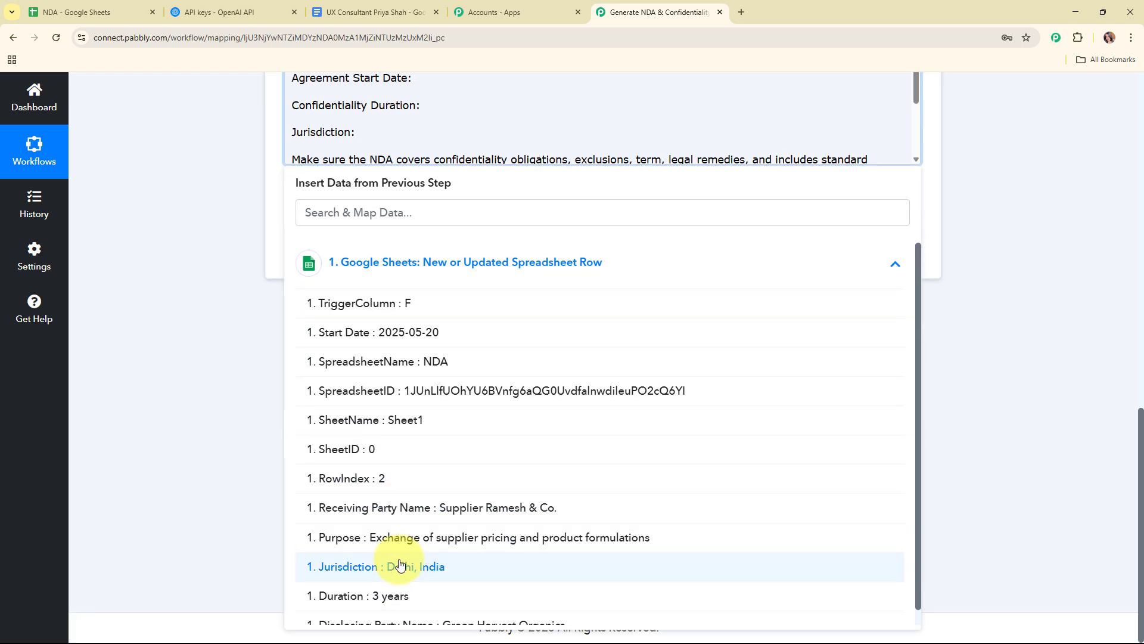
pyautogui.scroll(-1, 407, 600)
pyautogui.click(407, 600)
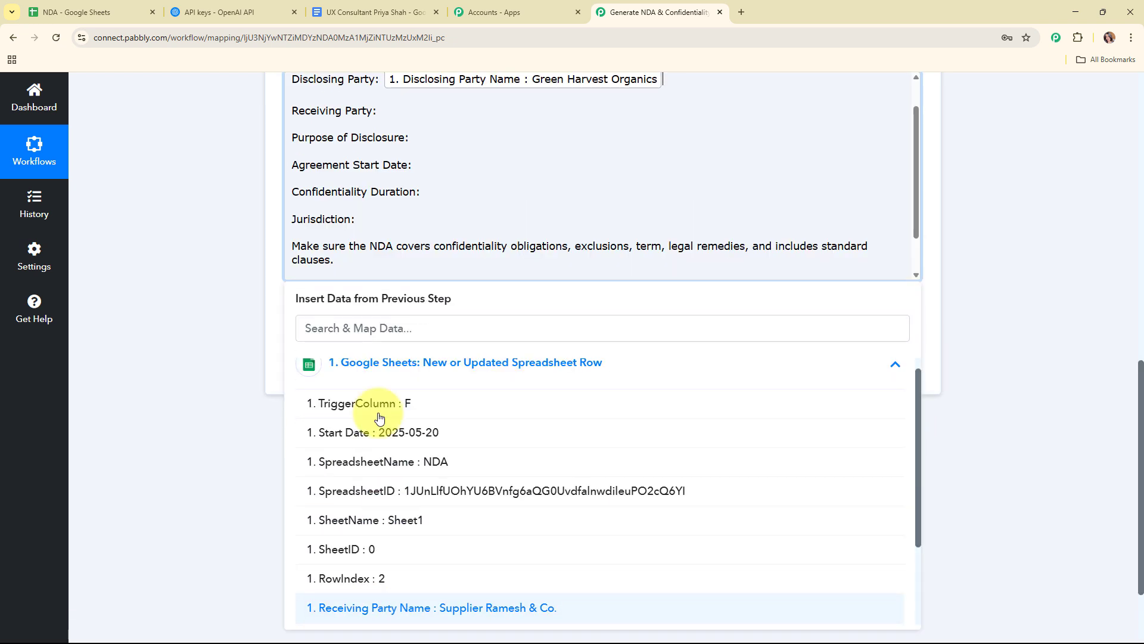
pyautogui.click(435, 107)
pyautogui.click(448, 382)
pyautogui.click(439, 495)
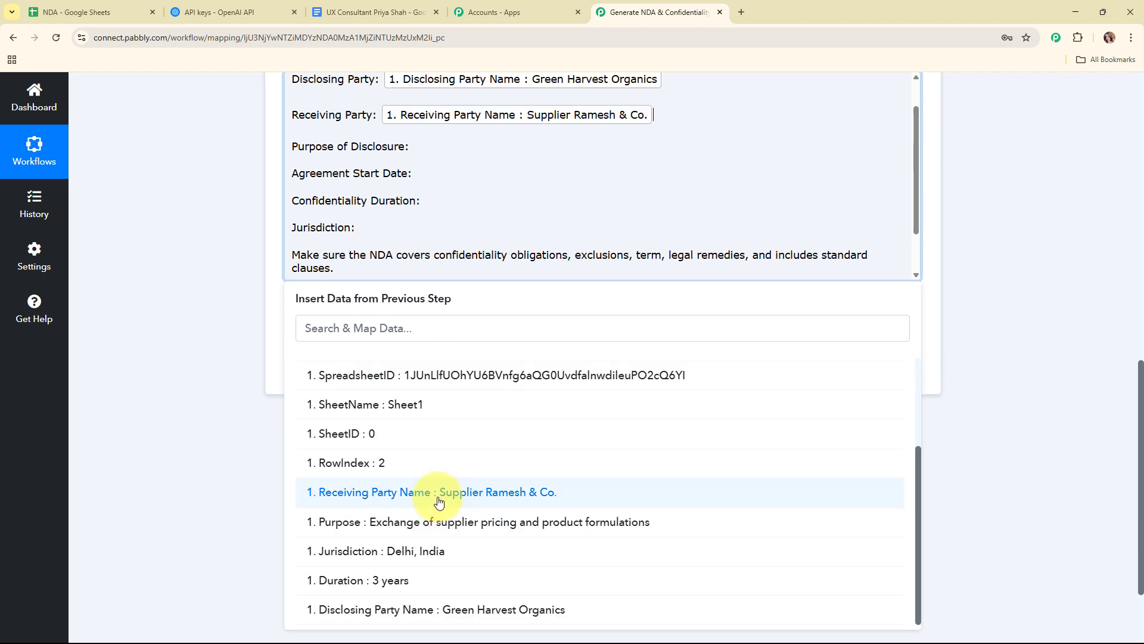
# - Map the Google Sheets Purpose and Start Date values to the prompt's Purpose of Disclosure and Agreement Start Date lines
pyautogui.click(460, 144)
pyautogui.click(449, 379)
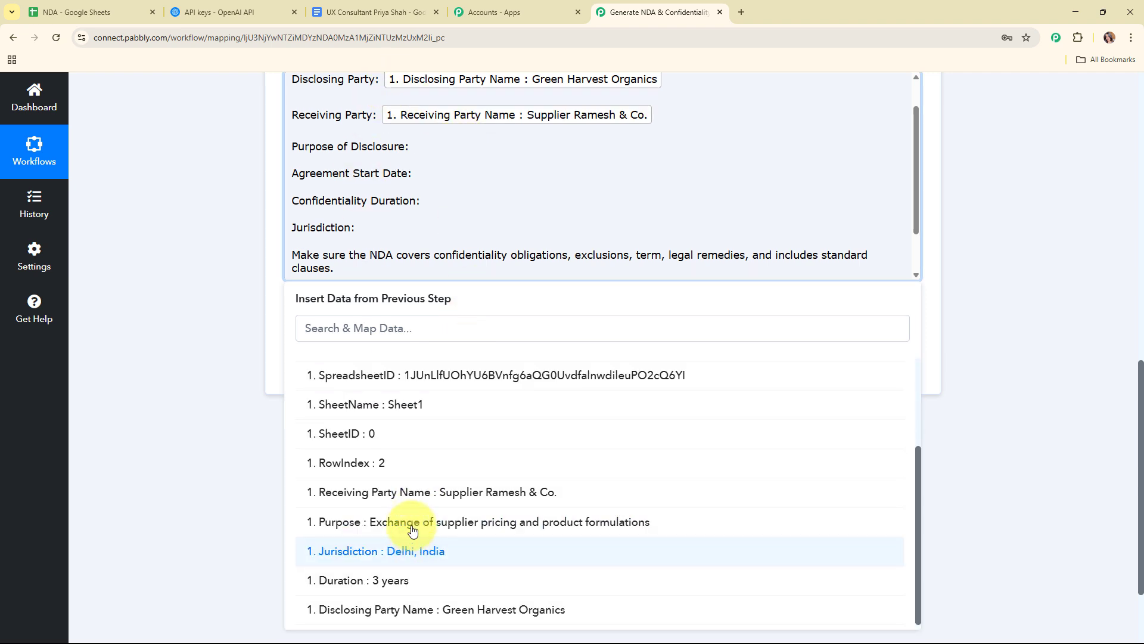
pyautogui.click(365, 524)
pyautogui.click(462, 210)
pyautogui.click(453, 379)
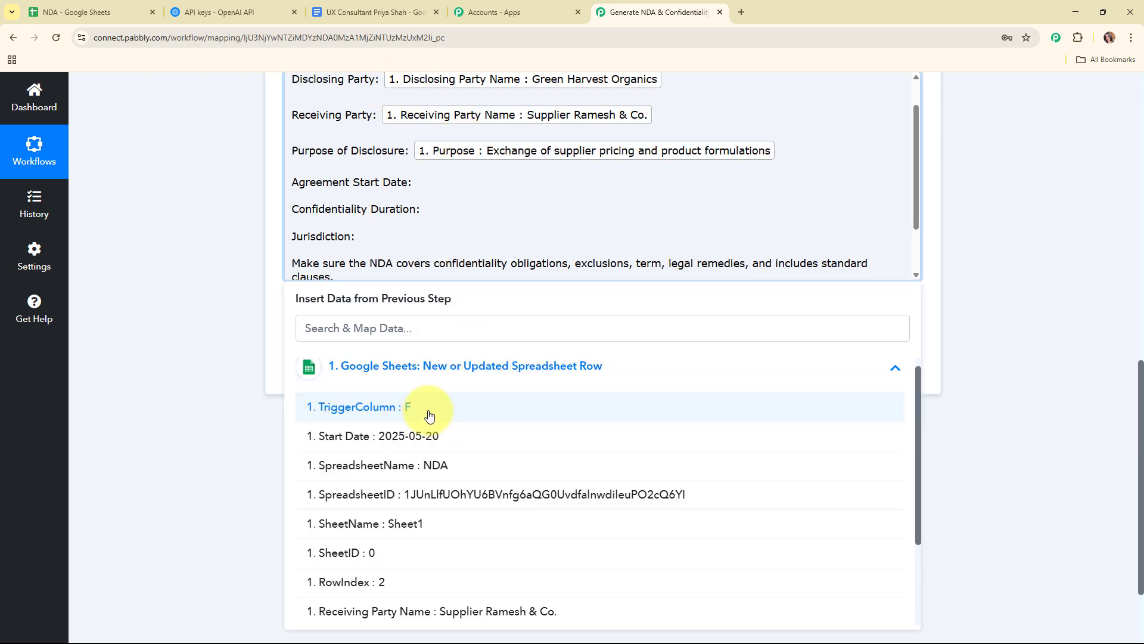
pyautogui.click(422, 437)
# - Map the Google Sheets Duration and Jurisdiction values to the prompt's Confidentiality Duration and Jurisdiction lines
pyautogui.click(463, 218)
pyautogui.click(463, 406)
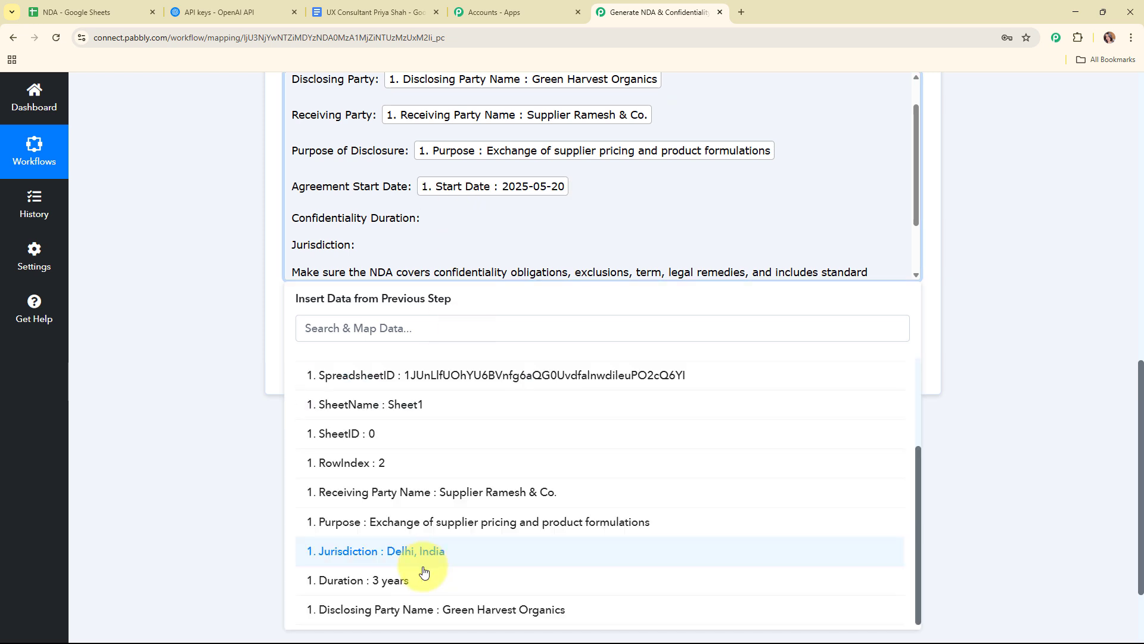
pyautogui.click(507, 580)
pyautogui.scroll(-1, 397, 196)
pyautogui.click(397, 194)
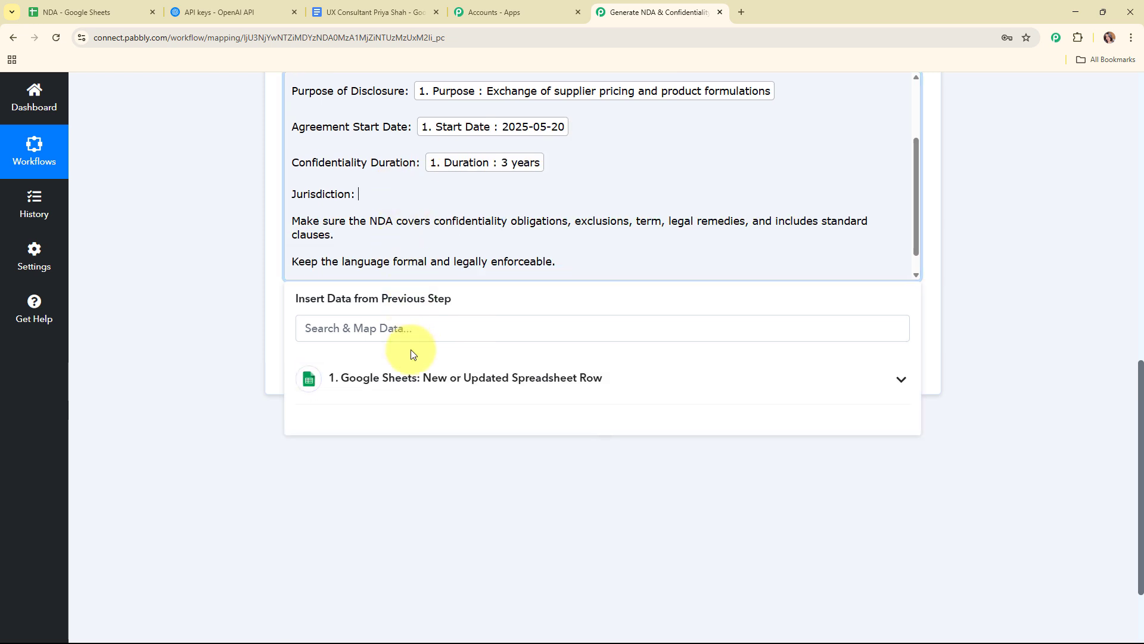
pyautogui.click(410, 377)
pyautogui.scroll(-1, 370, 472)
pyautogui.click(409, 550)
pyautogui.click(170, 158)
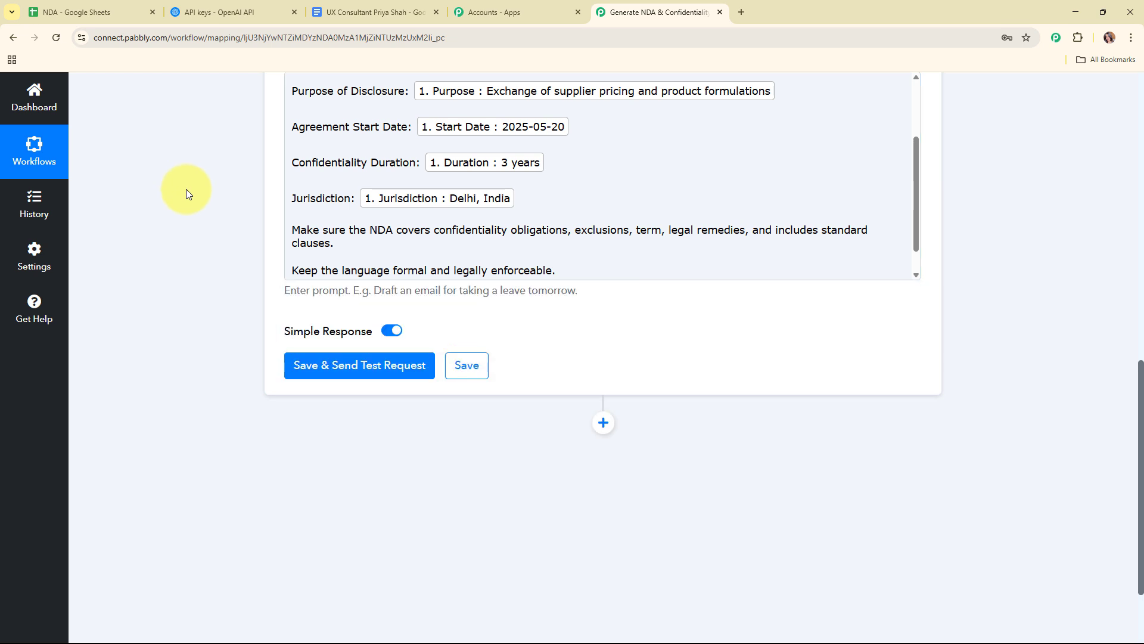
# - Review the mapped prompt, save the ChatGPT action and send a test request
pyautogui.scroll(4, 910, 237)
pyautogui.scroll(3, 960, 246)
pyautogui.scroll(-3, 960, 246)
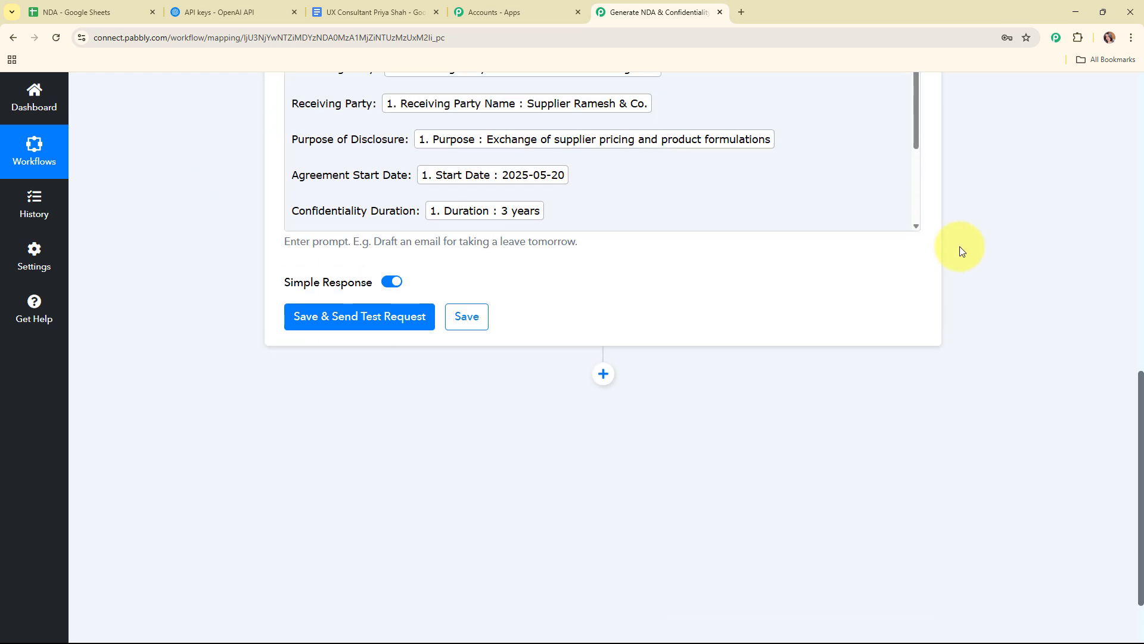
pyautogui.click(352, 249)
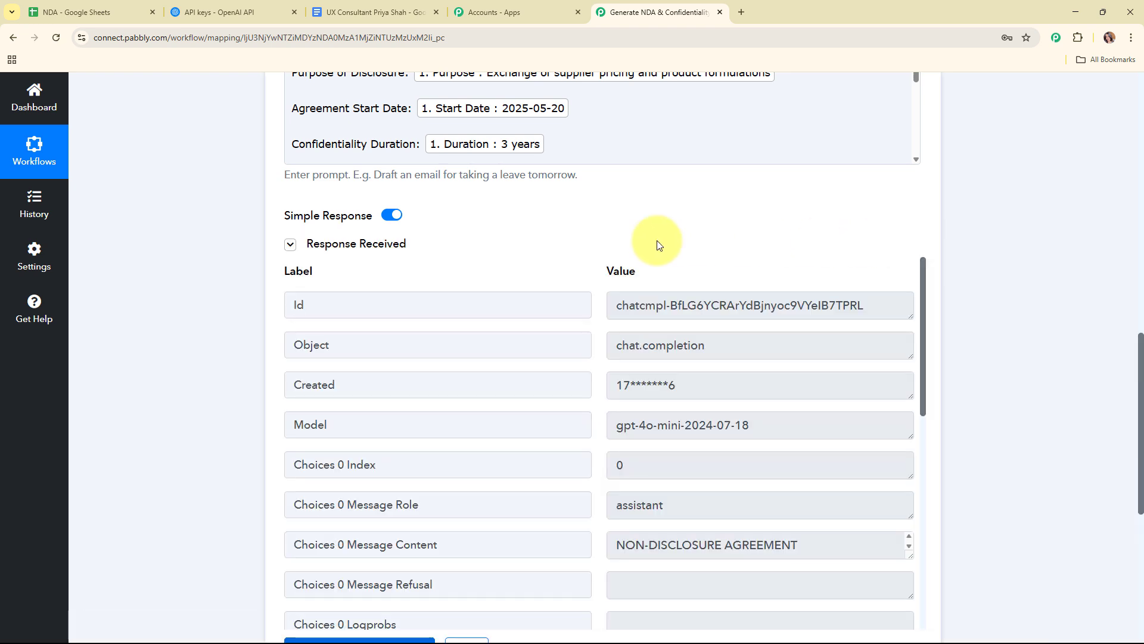
# - Expand and read the generated NDA text in the response's message content, and collapse the ChatGPT step
pyautogui.scroll(-3, 1018, 247)
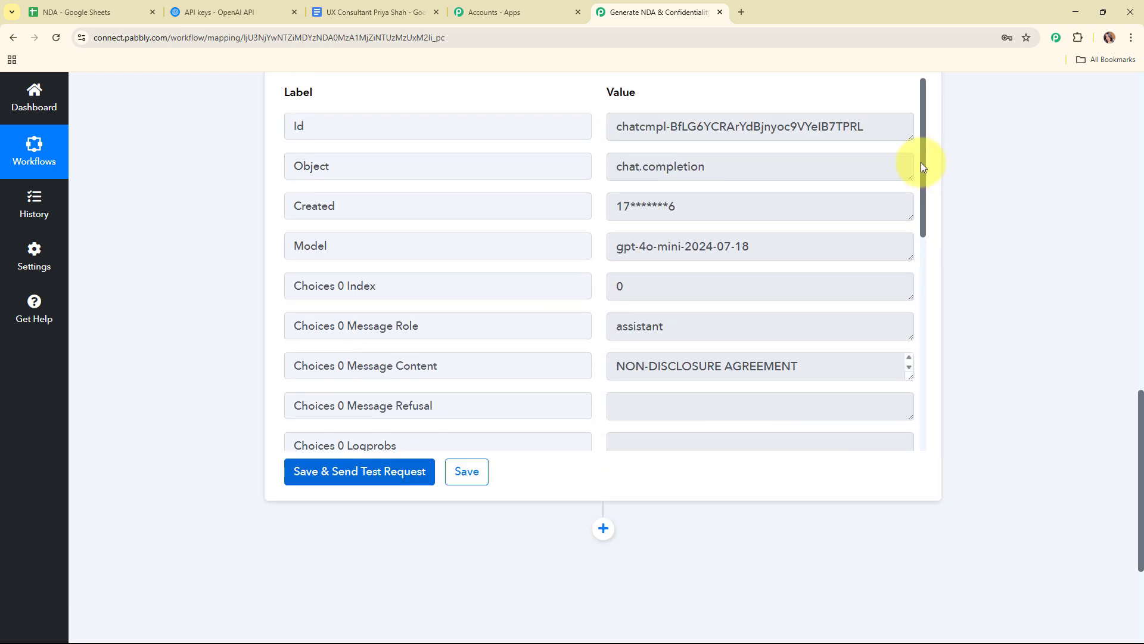
pyautogui.scroll(-4, 925, 166)
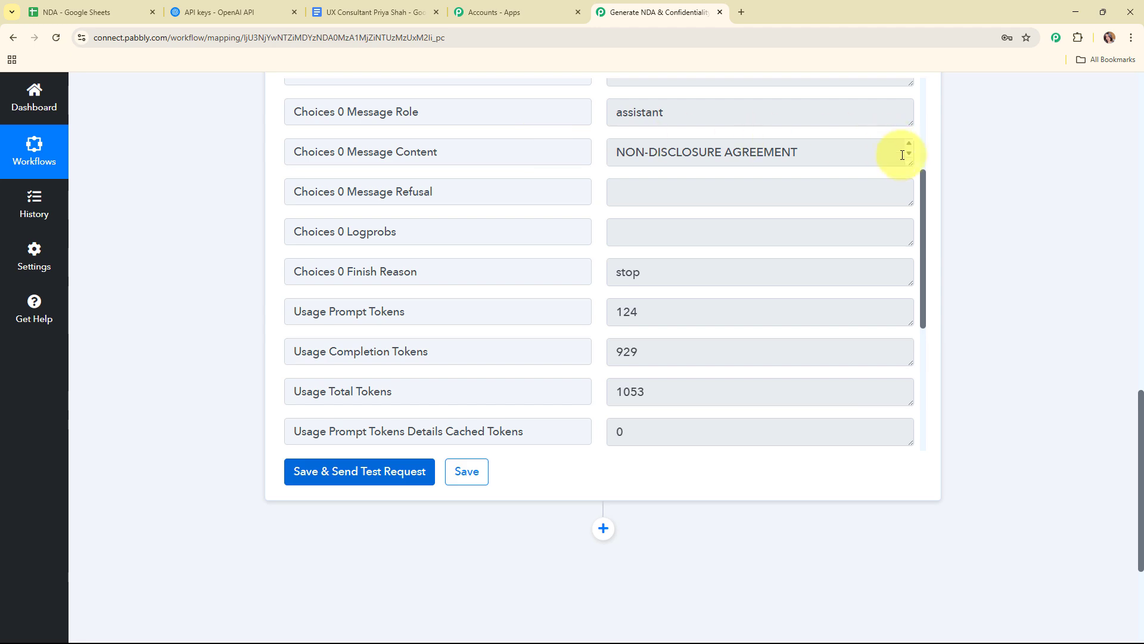
pyautogui.moveTo(910, 162); pyautogui.dragTo(906, 453)
pyautogui.scroll(-8, 715, 209)
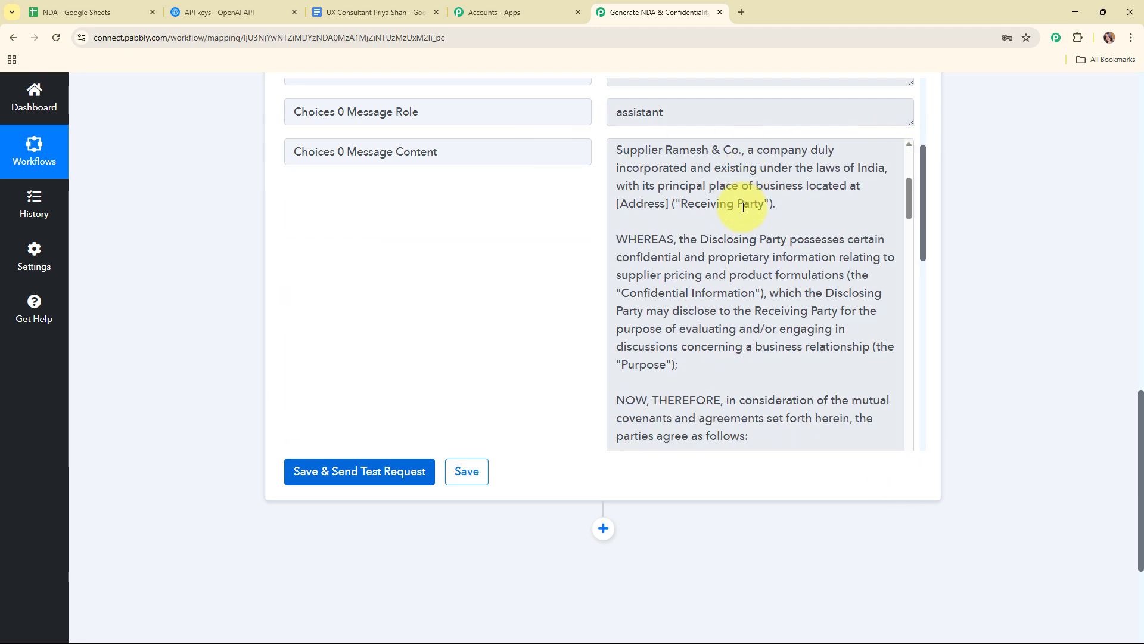
pyautogui.scroll(-8, 743, 209)
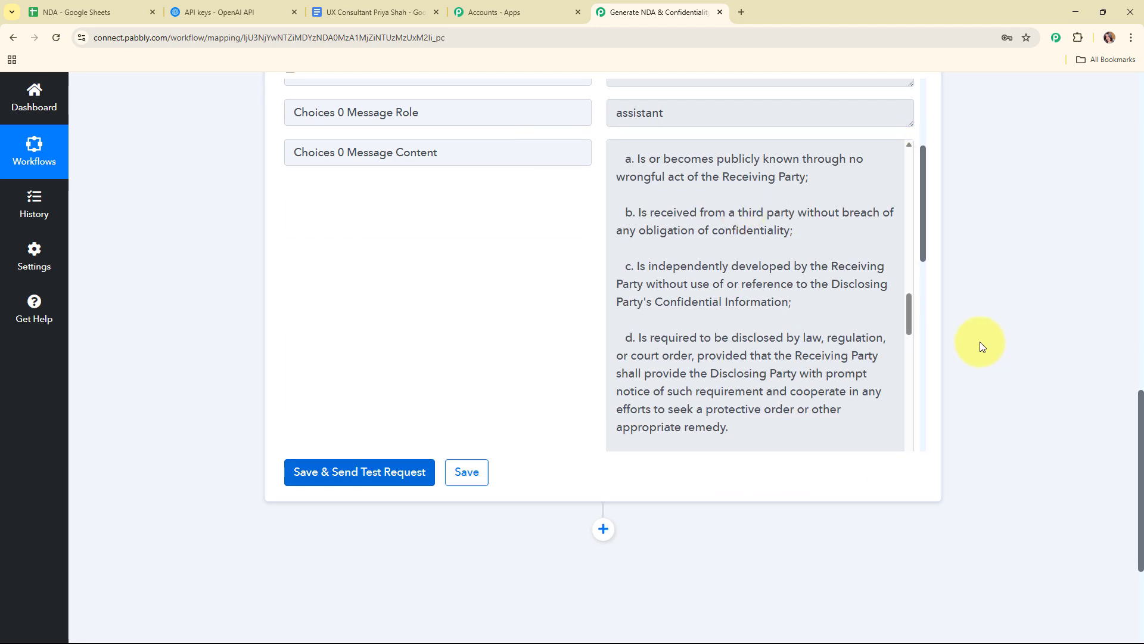
pyautogui.scroll(4, 978, 339)
pyautogui.scroll(10, 979, 339)
pyautogui.click(687, 257)
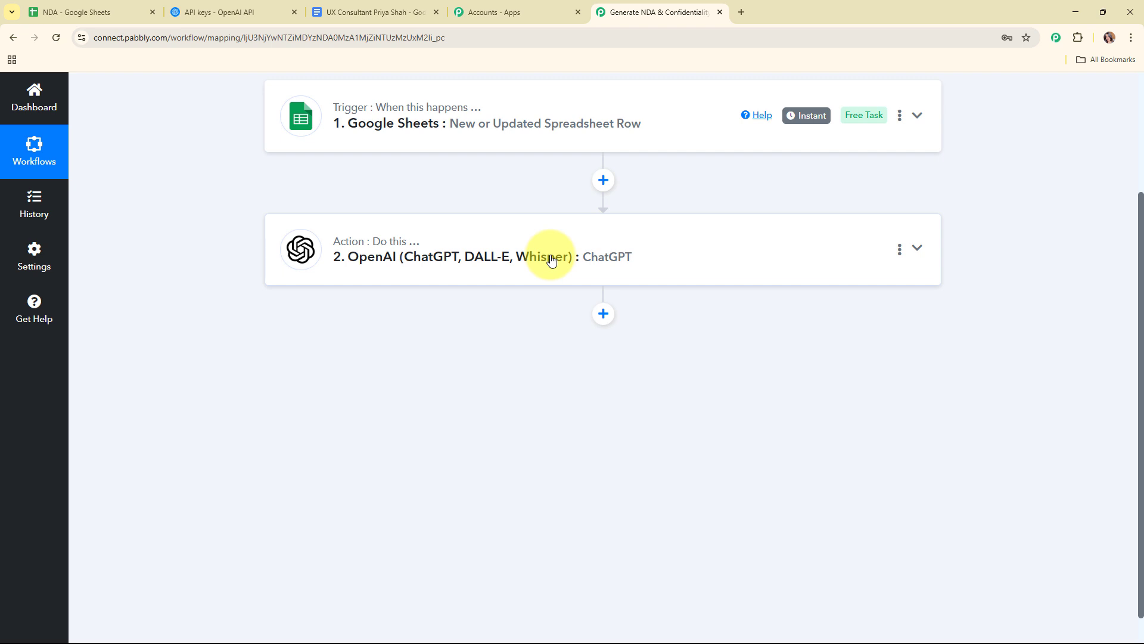
# - Add a third workflow step using Google Docs with the action event Create a Blank Document
pyautogui.click(604, 314)
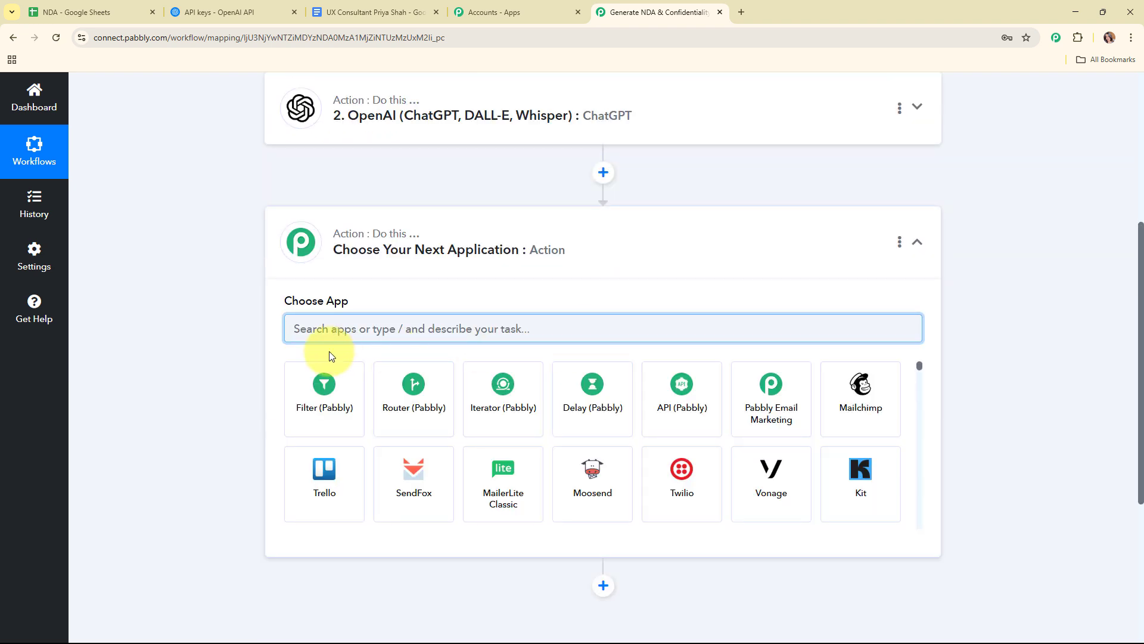
pyautogui.write('docs')
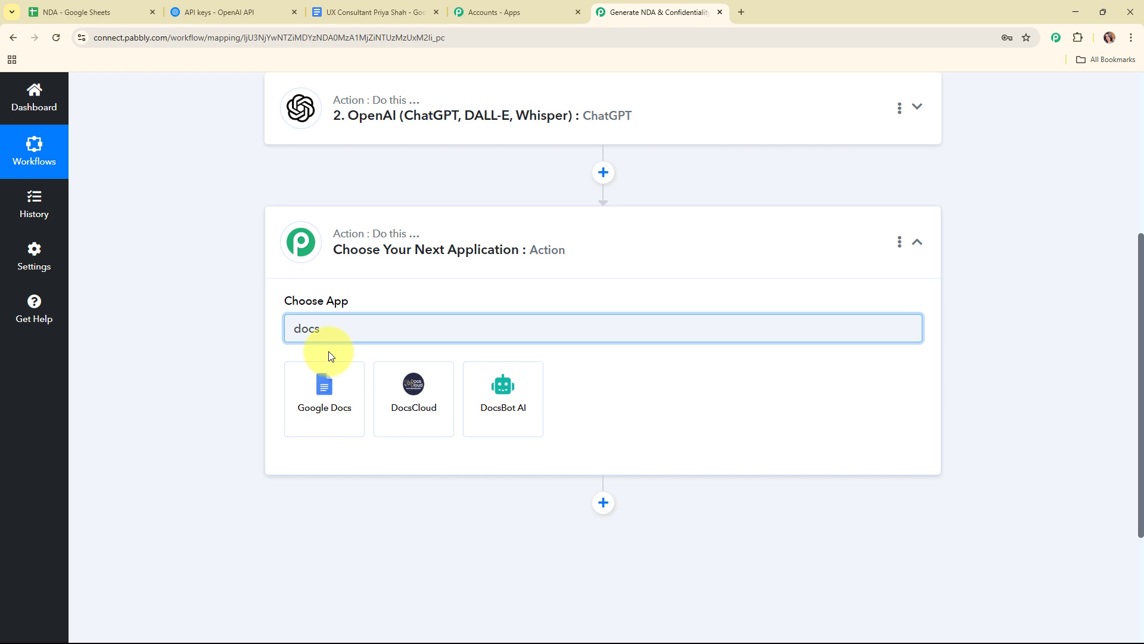
pyautogui.click(304, 403)
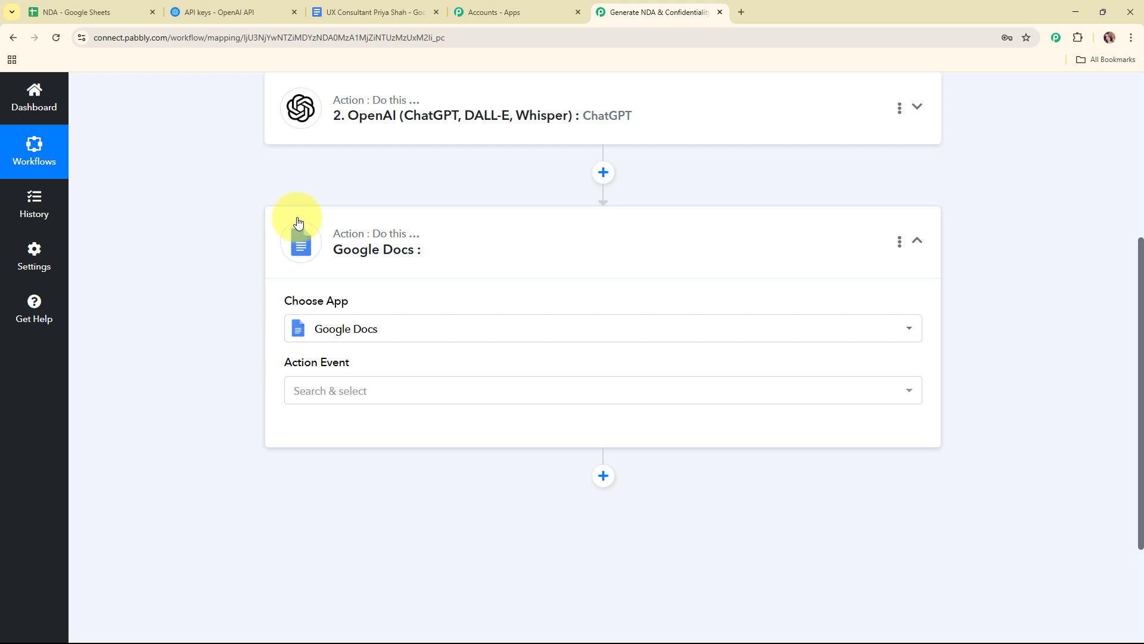
pyautogui.click(420, 400)
pyautogui.click(399, 223)
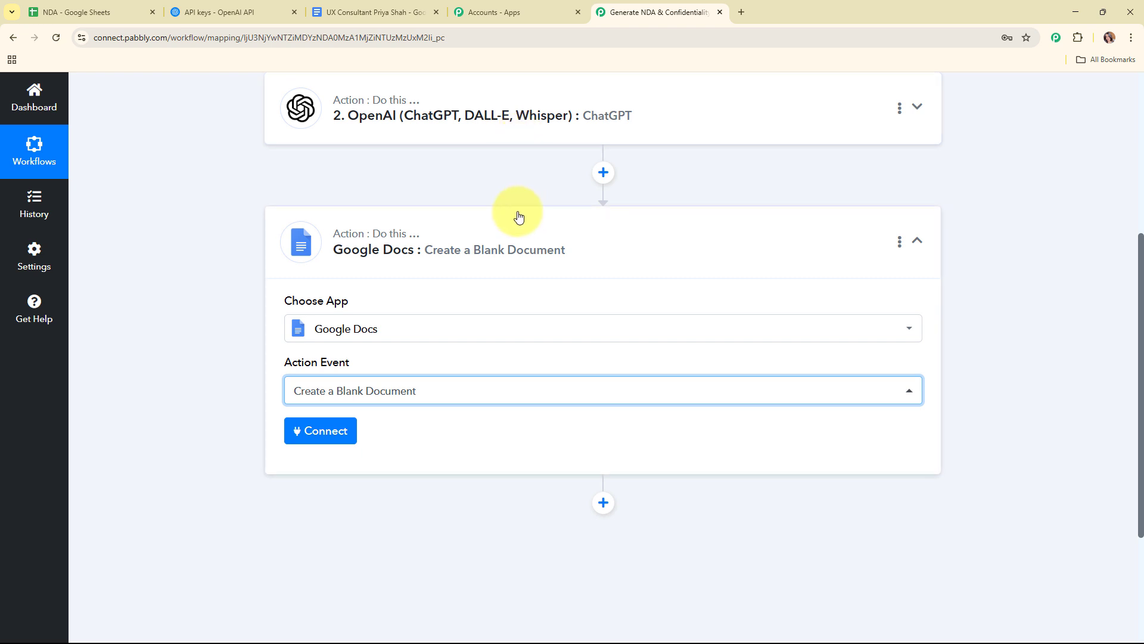
# - Connect the Google Docs action through a new connection, signing in with the Google account and granting access
pyautogui.scroll(-2, 377, 276)
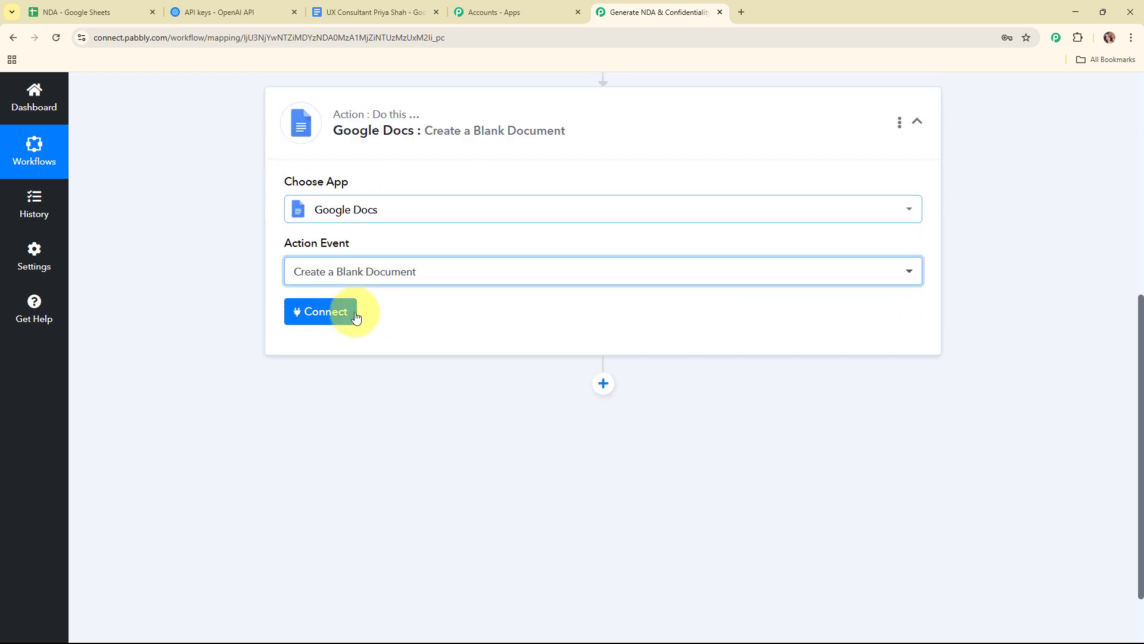
pyautogui.click(348, 312)
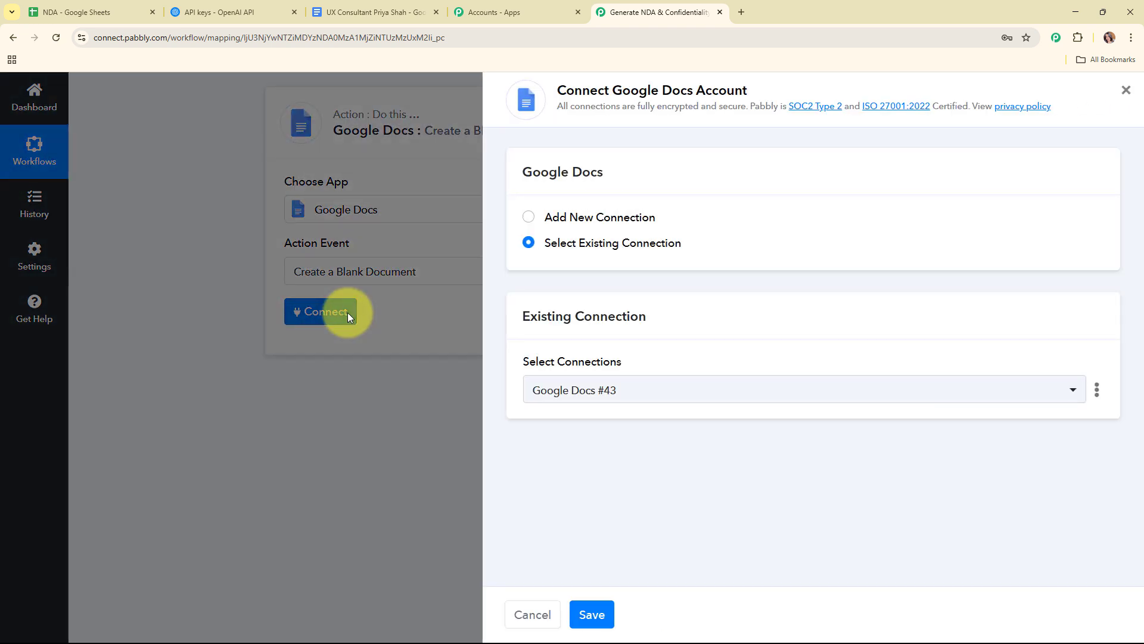
pyautogui.click(529, 218)
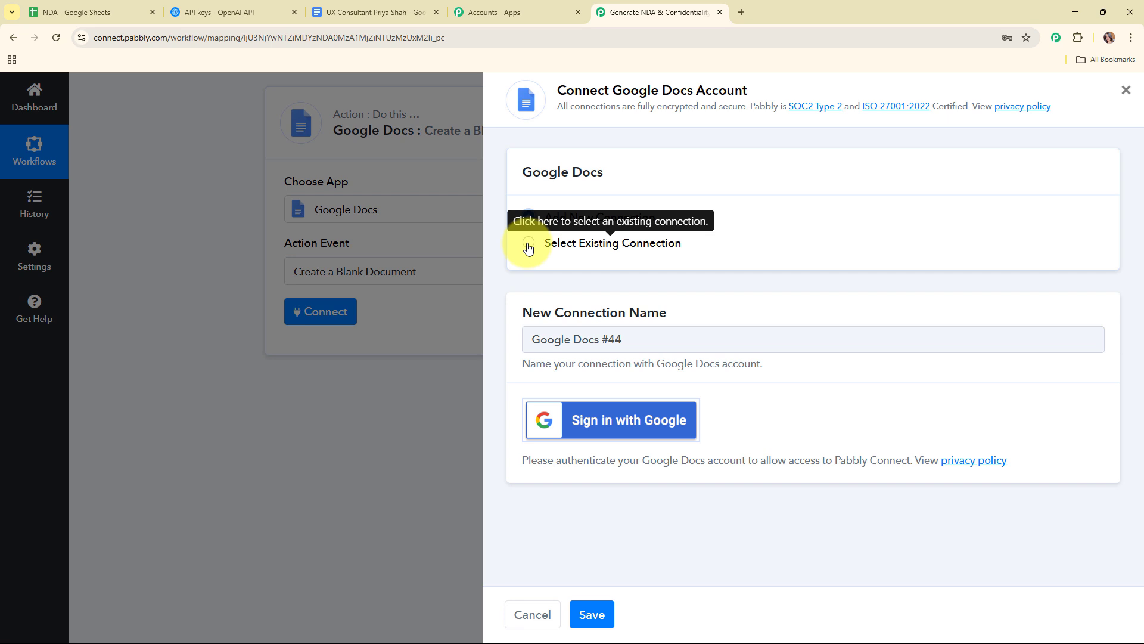
pyautogui.click(635, 412)
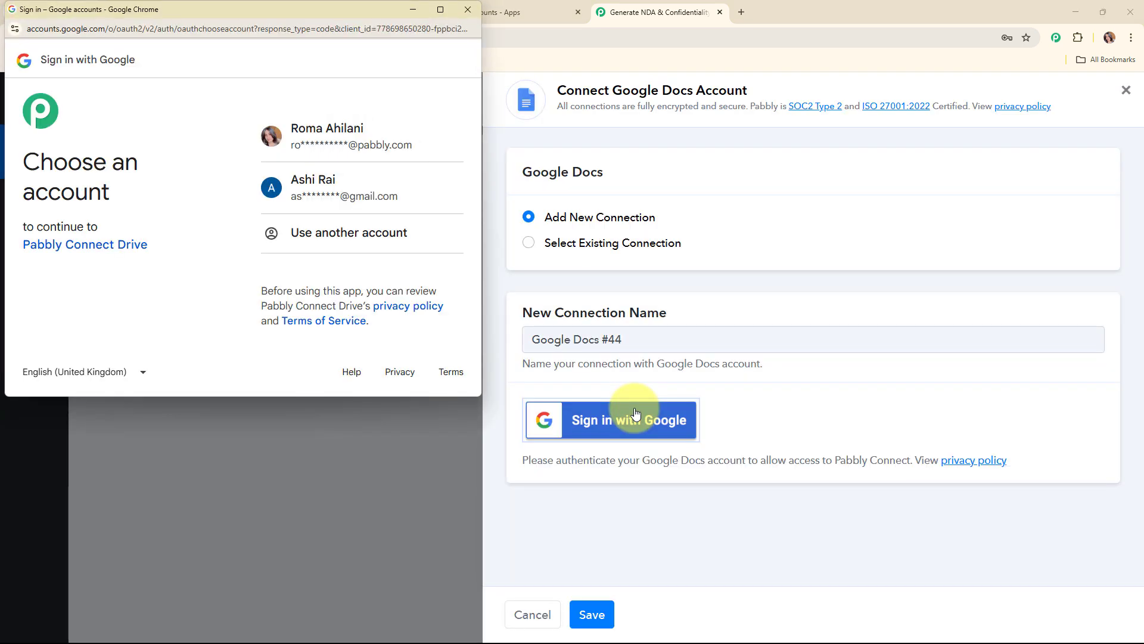
pyautogui.click(360, 125)
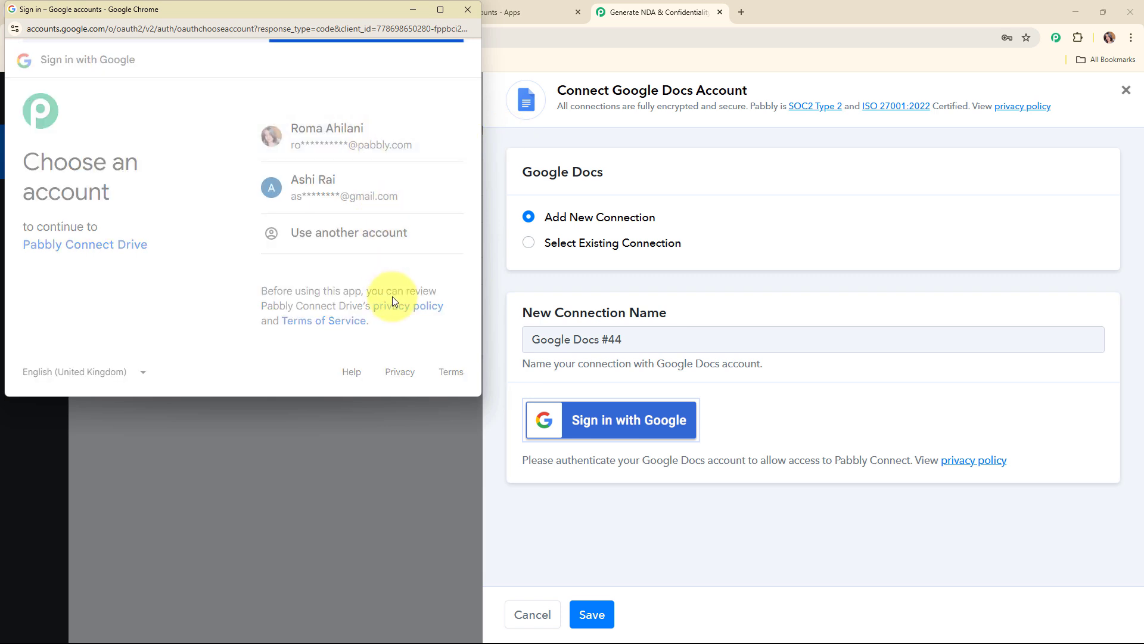
pyautogui.scroll(-3, 393, 287)
pyautogui.click(400, 312)
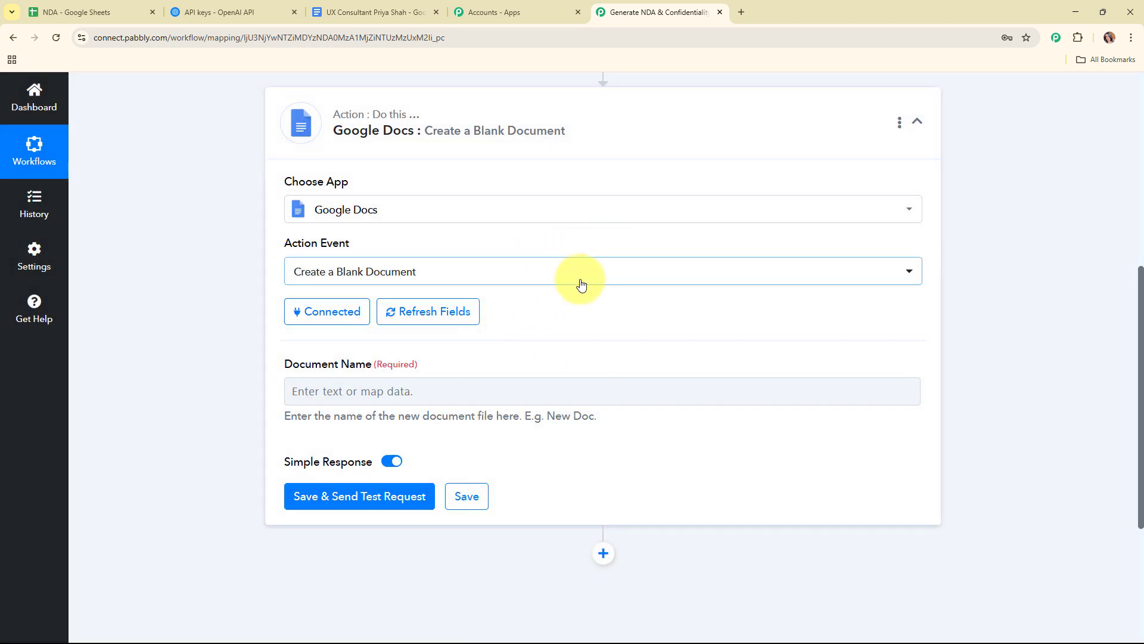
# - Map the Google Sheets Receiving Party Name to the Document Name, then save and send a test request
pyautogui.scroll(-3, 583, 284)
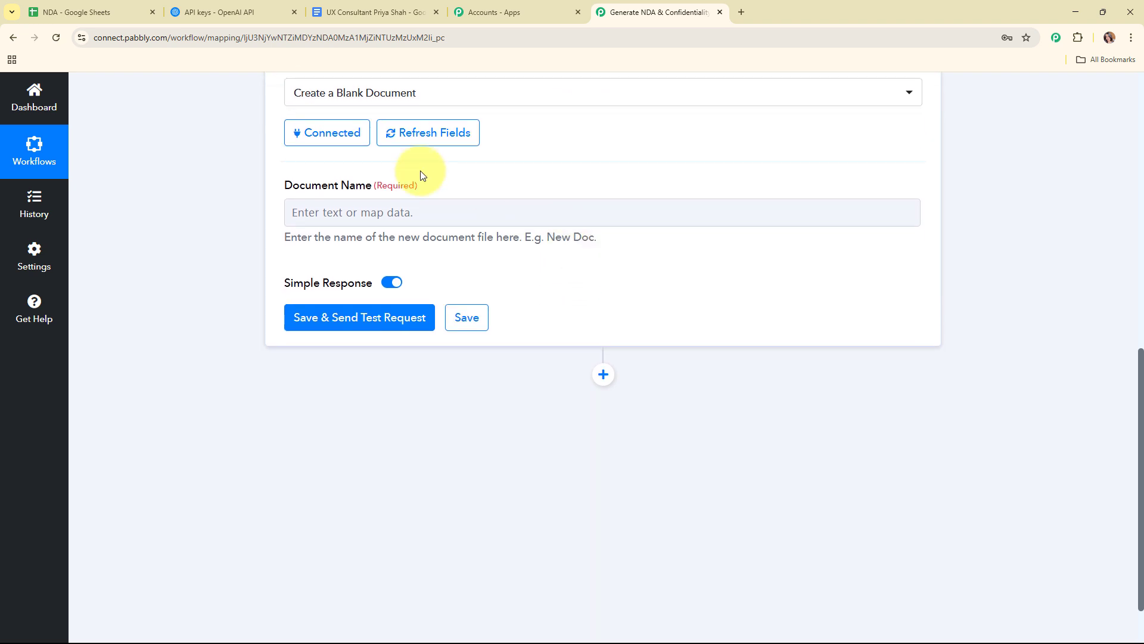
pyautogui.moveTo(255, 186); pyautogui.dragTo(480, 189)
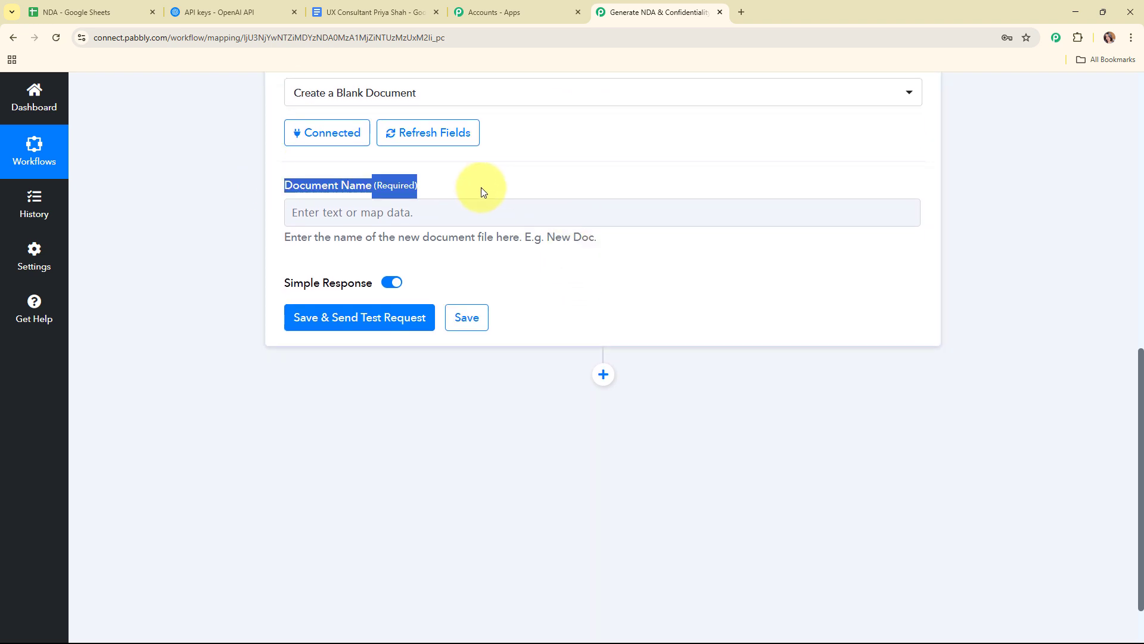
pyautogui.click(542, 277)
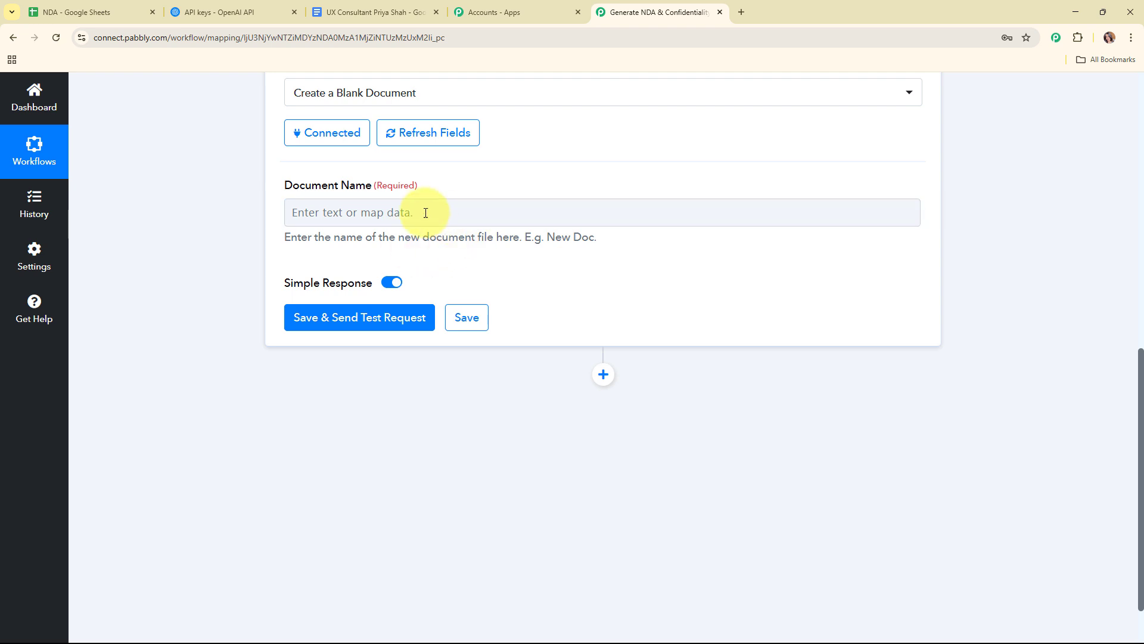
pyautogui.click(397, 214)
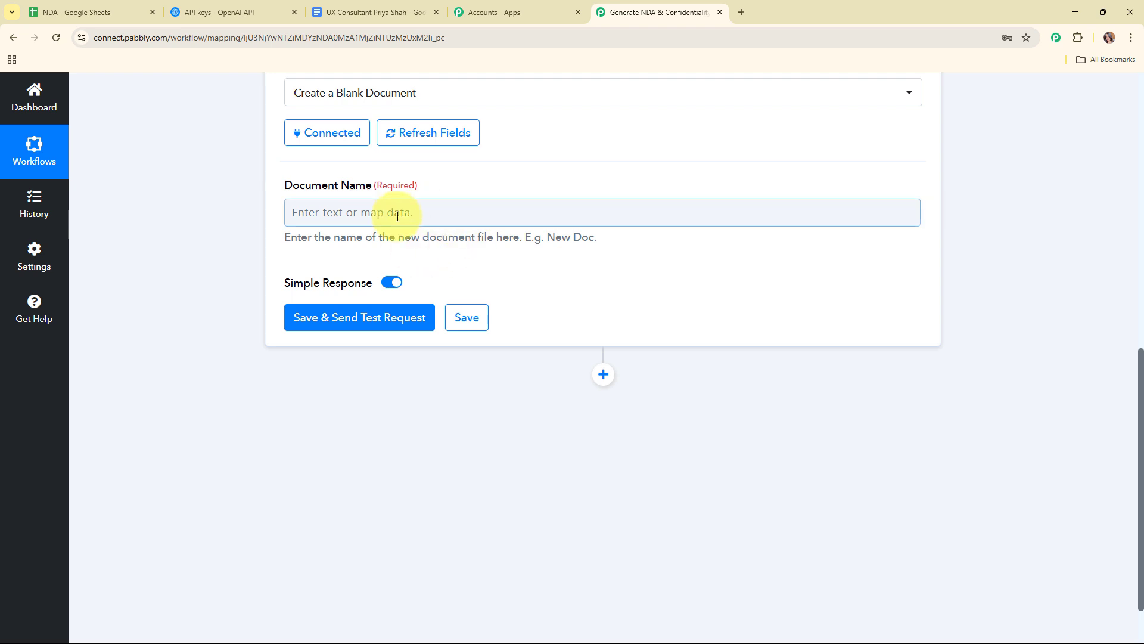
pyautogui.click(306, 213)
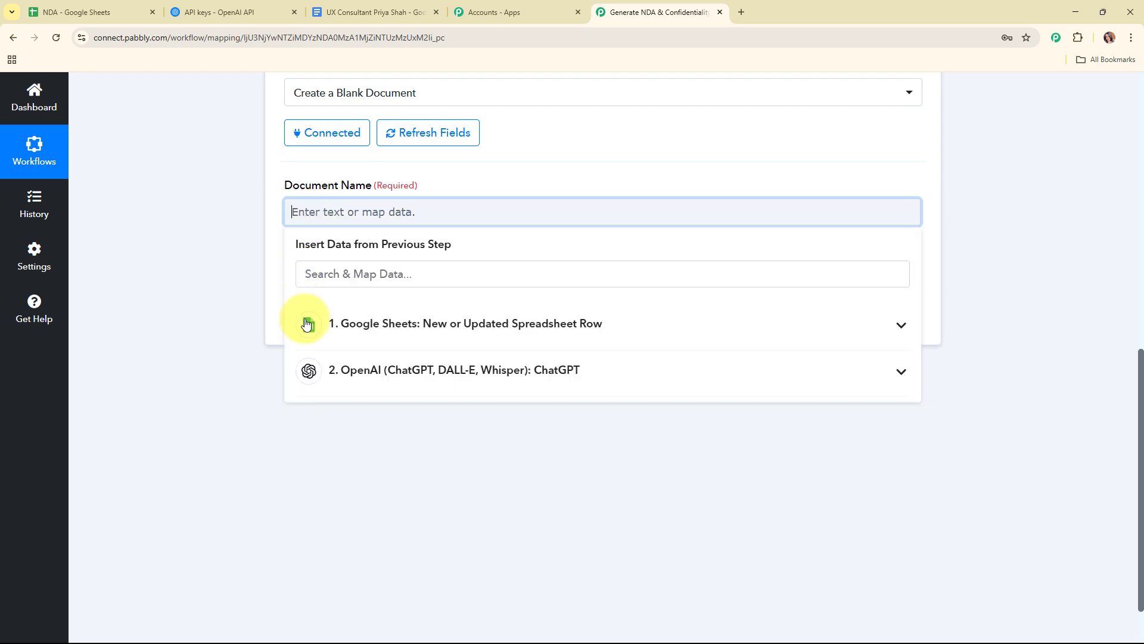
pyautogui.click(422, 324)
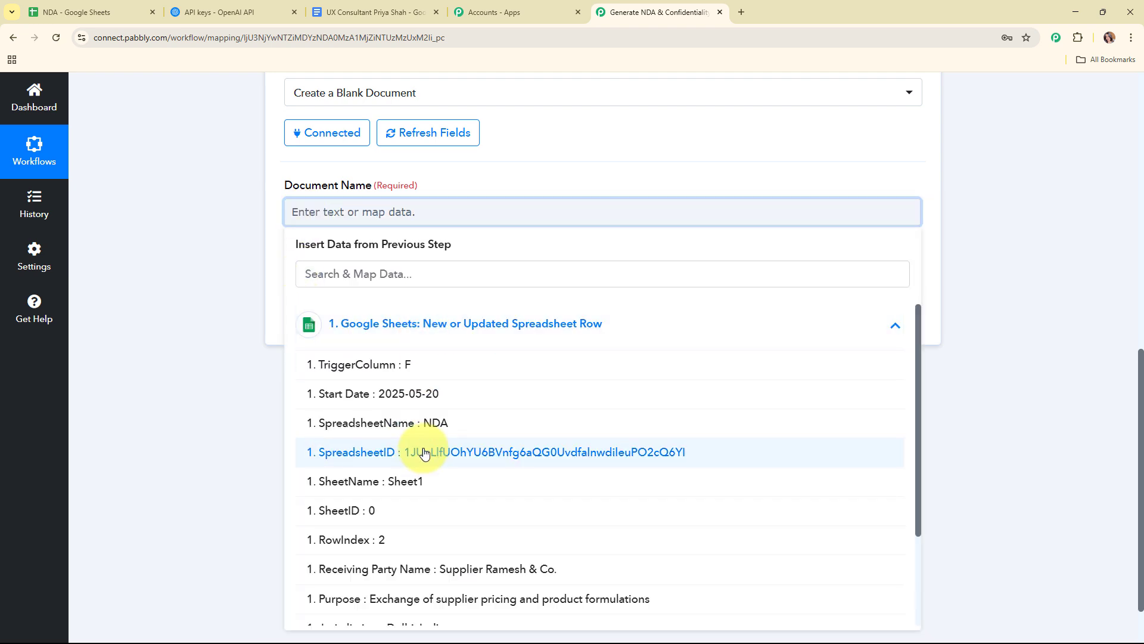
pyautogui.click(414, 569)
pyautogui.click(239, 439)
pyautogui.click(388, 327)
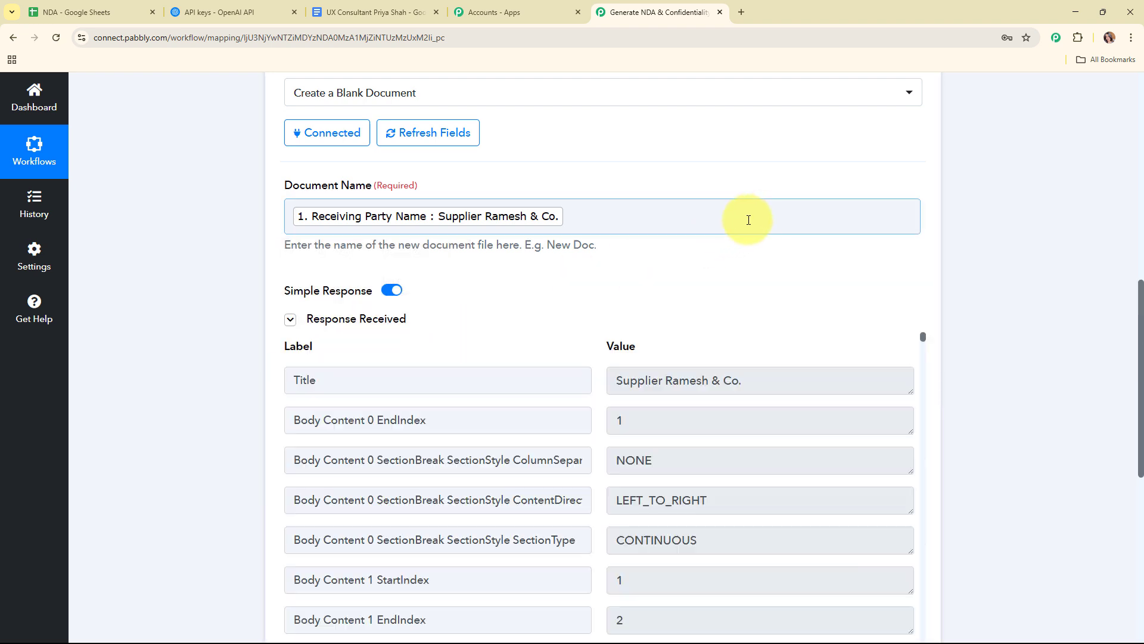
# - Look through the received response and collapse the Create a Blank Document step
pyautogui.scroll(-2, 1056, 259)
pyautogui.scroll(-3, 1056, 259)
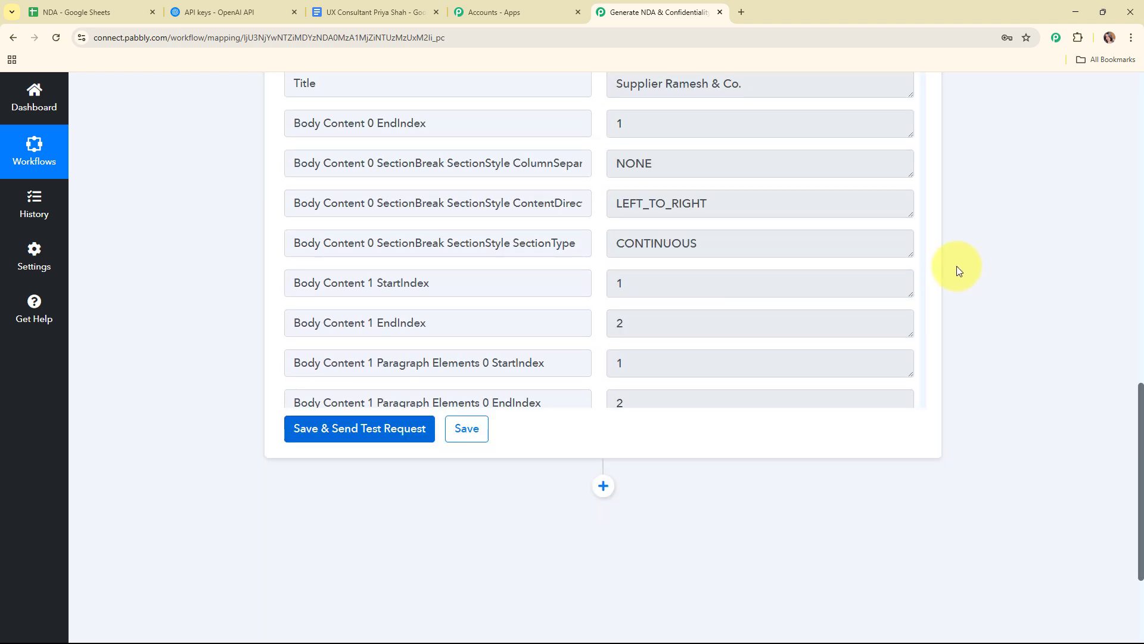
pyautogui.scroll(8, 957, 266)
pyautogui.scroll(2, 941, 268)
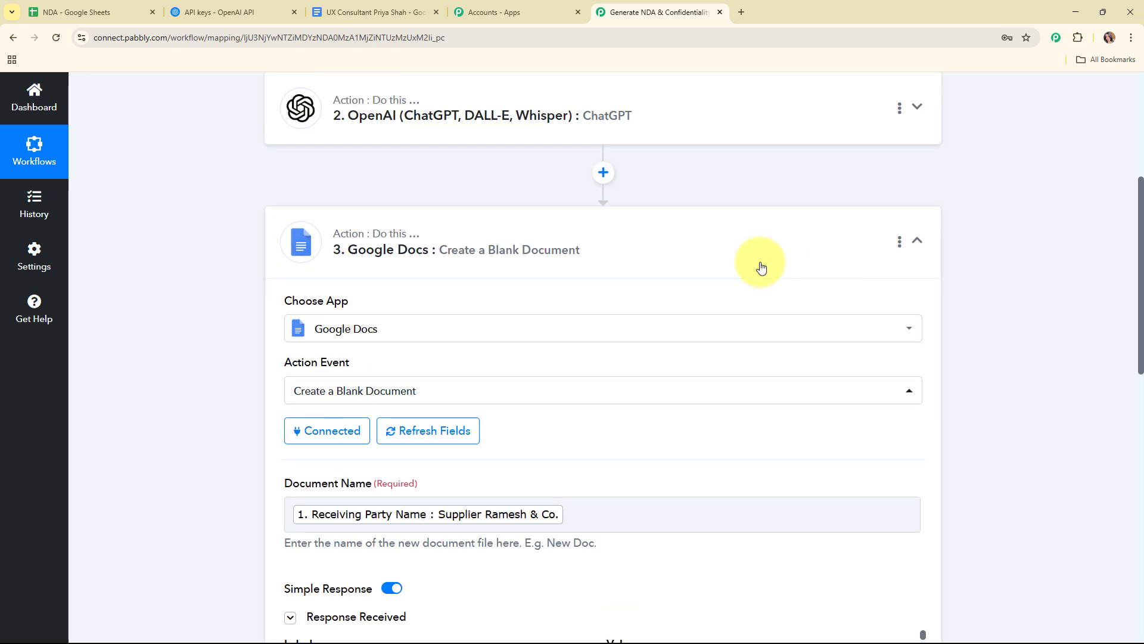
pyautogui.click(747, 242)
pyautogui.scroll(5, 745, 241)
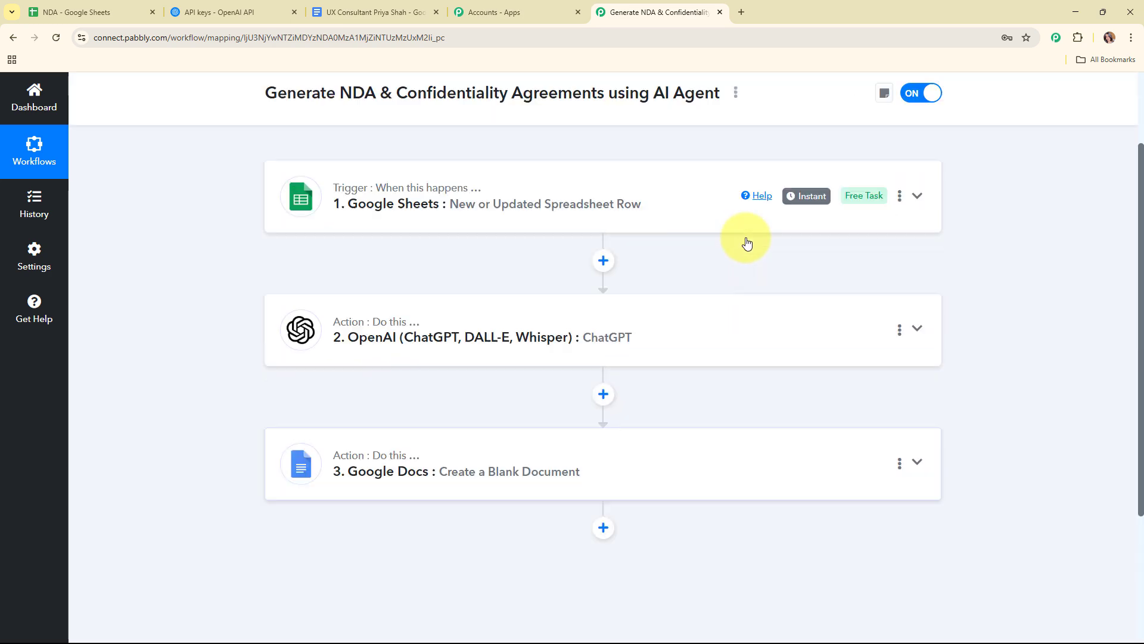
# - Switch to Google Docs and open the newly created blank document from the recent documents
pyautogui.click(382, 8)
pyautogui.click(24, 64)
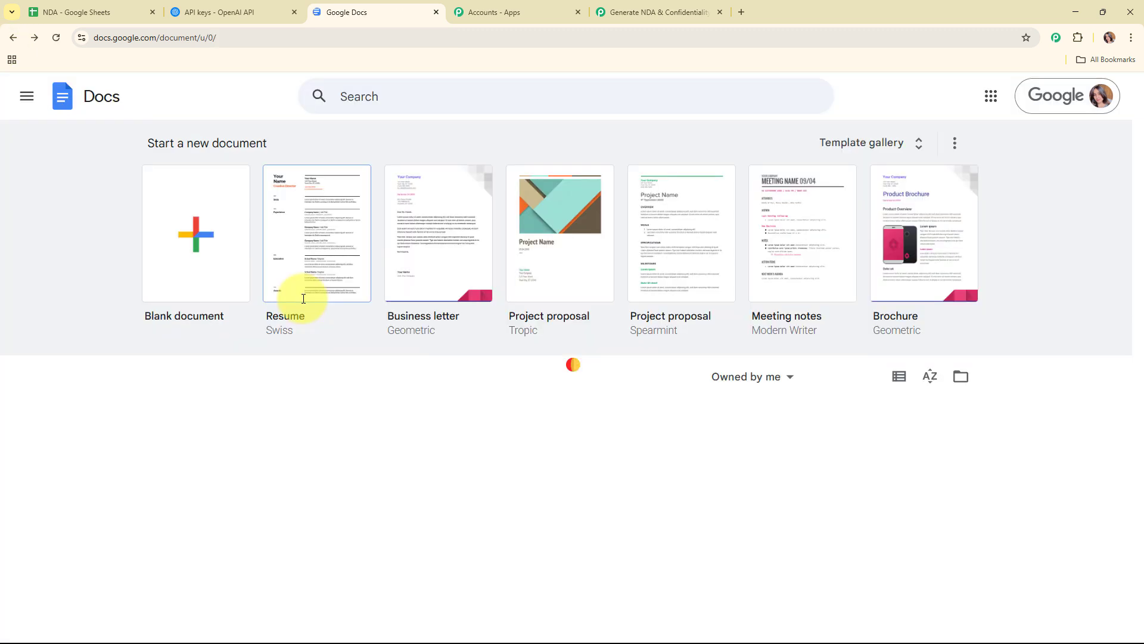
pyautogui.scroll(-3, 335, 356)
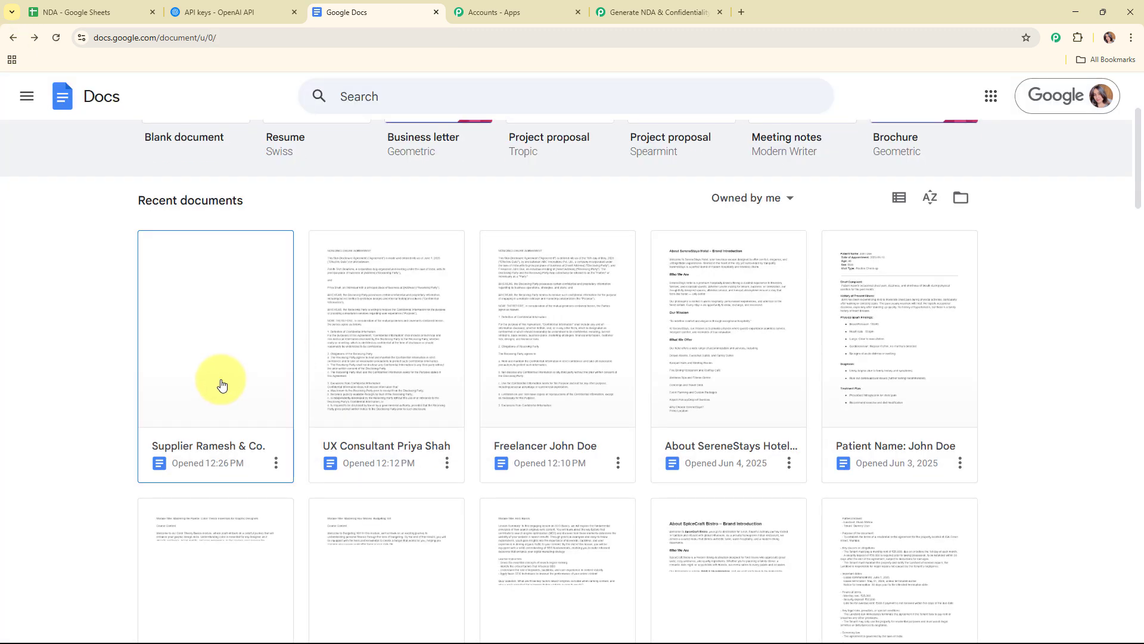
pyautogui.click(222, 251)
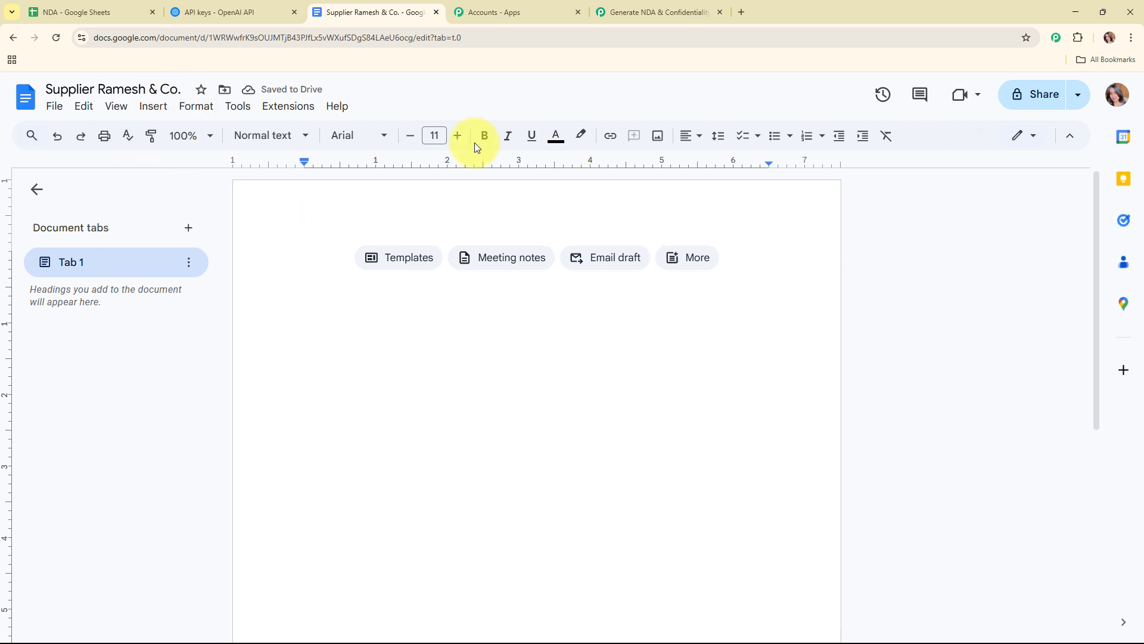
# - Back in the Pabbly Connect workflow, add a fourth step using Google Docs with the action event Append a Paragraph to a Document
pyautogui.click(656, 12)
pyautogui.scroll(-4, 638, 447)
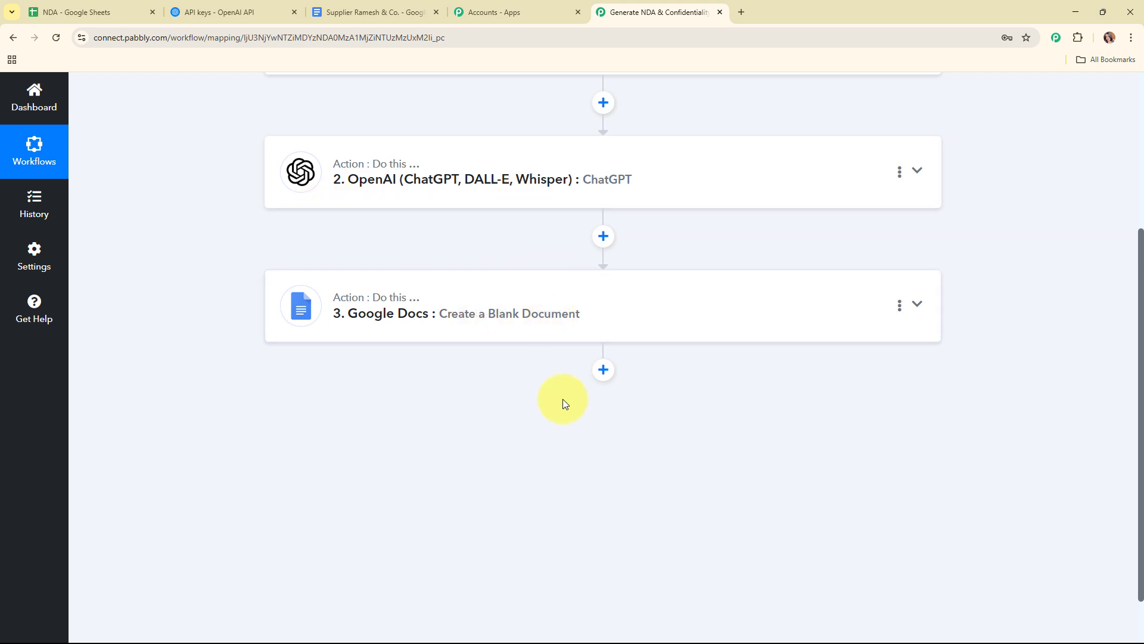
pyautogui.click(603, 371)
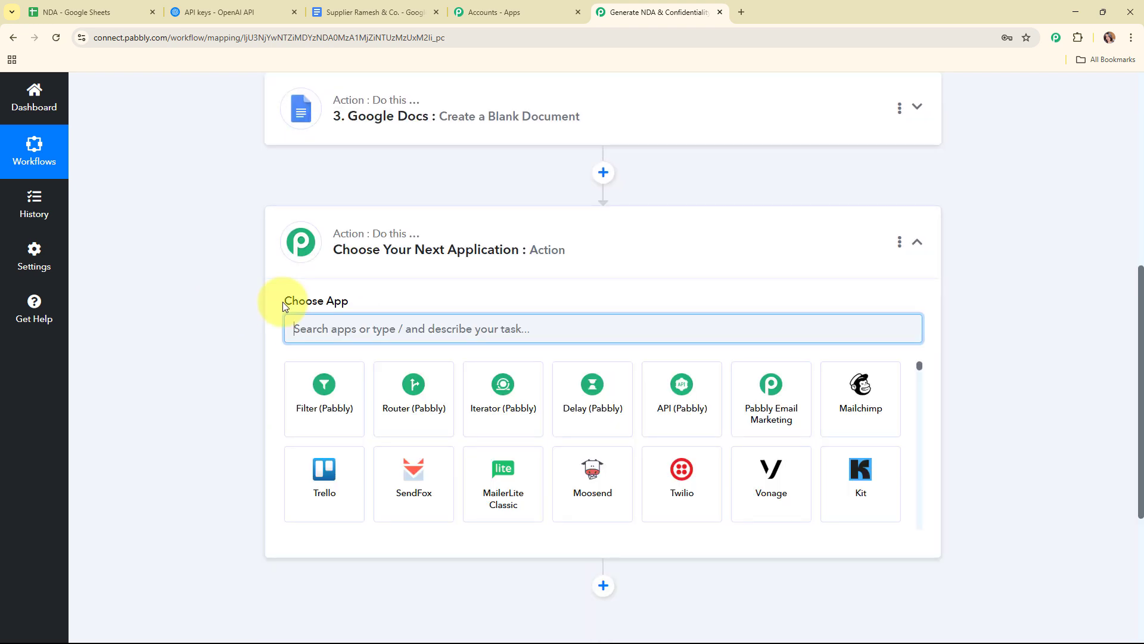
pyautogui.write('docs')
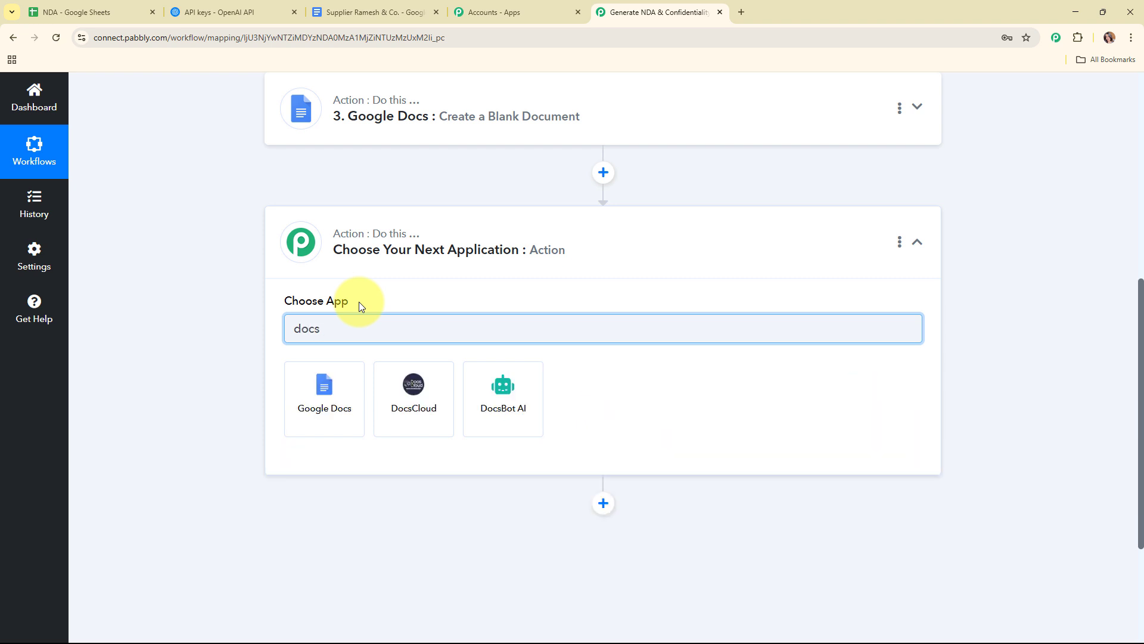
pyautogui.click(307, 398)
pyautogui.click(447, 391)
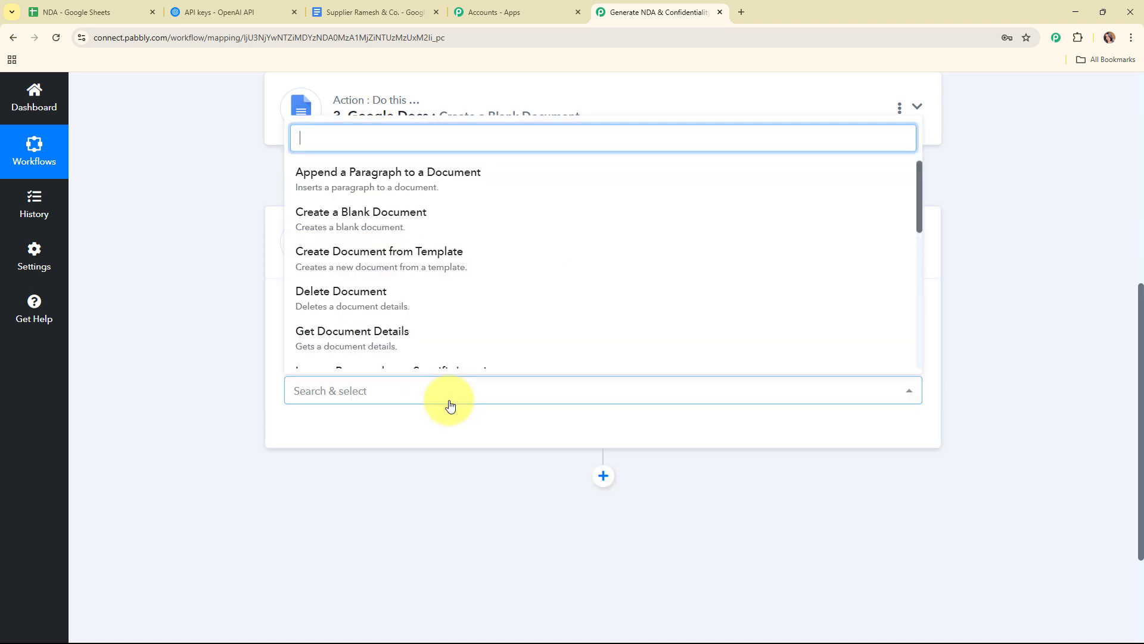
pyautogui.click(396, 391)
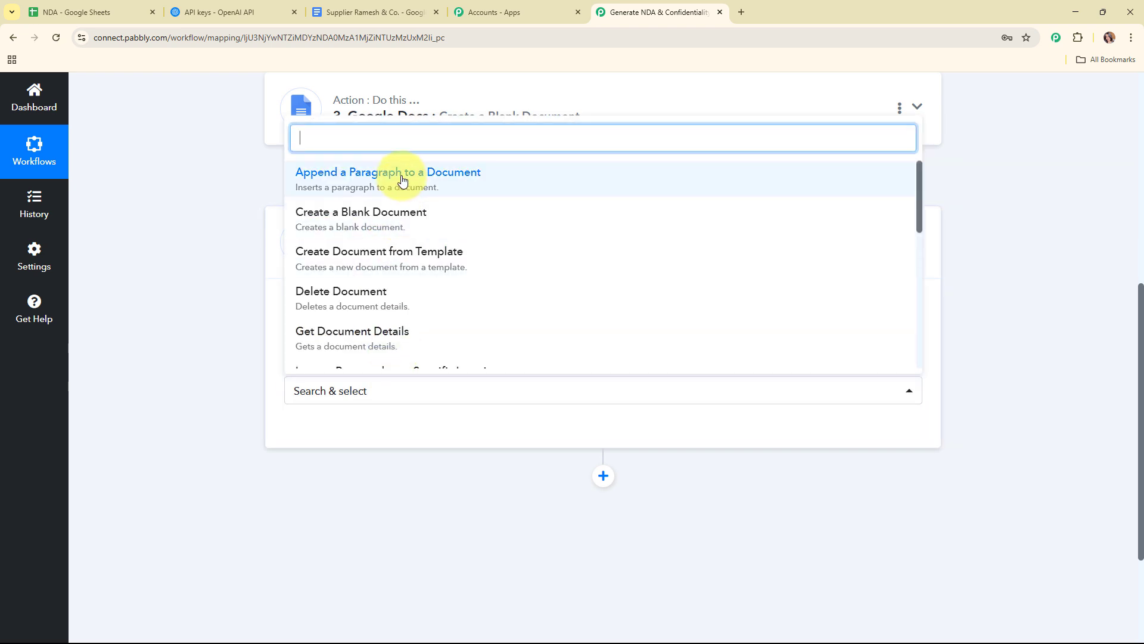
pyautogui.click(402, 177)
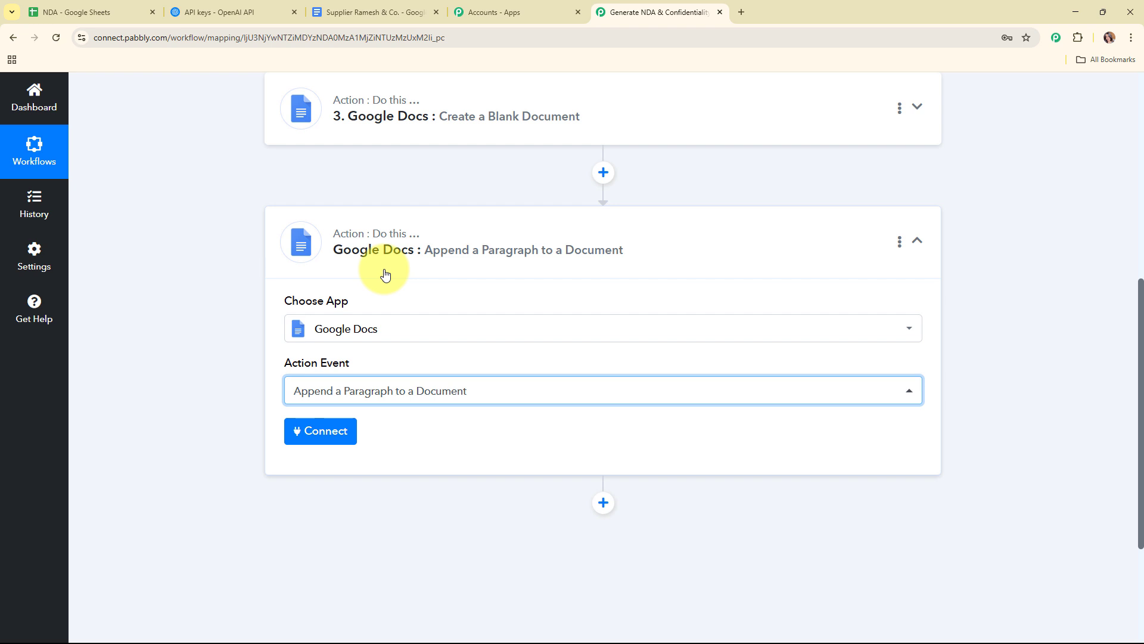
# - Connect the Append a Paragraph action using the existing connection Google Docs #44
pyautogui.scroll(-1, 386, 274)
pyautogui.click(351, 377)
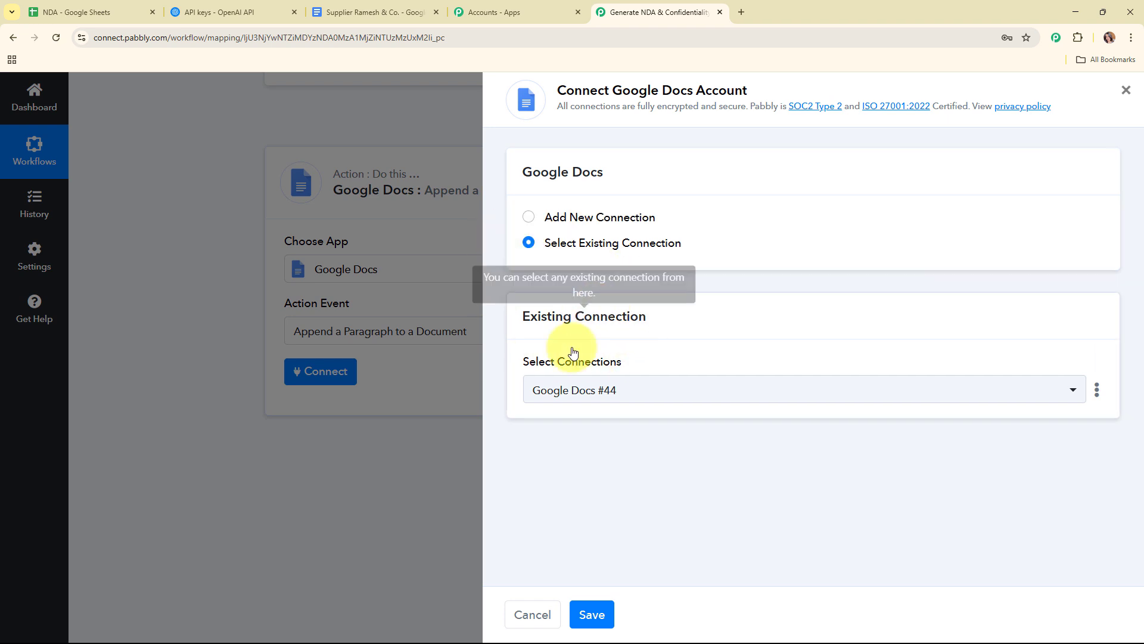
pyautogui.click(590, 613)
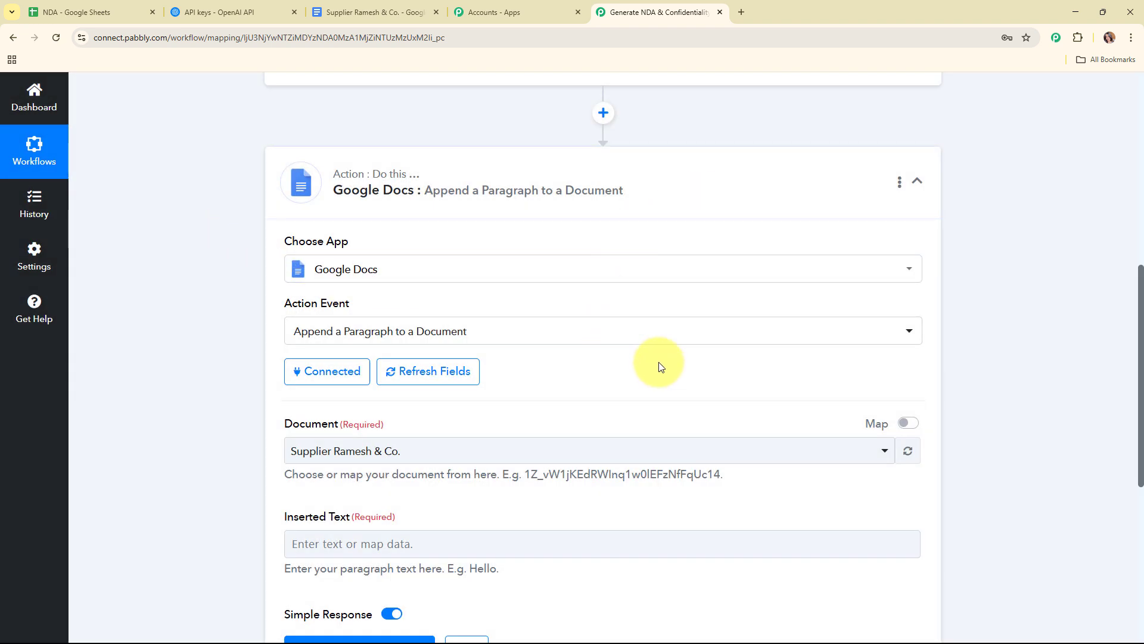
# - Enable mapping for the Document field of the Append a Paragraph step and clear the preset document ID
pyautogui.scroll(-3, 598, 332)
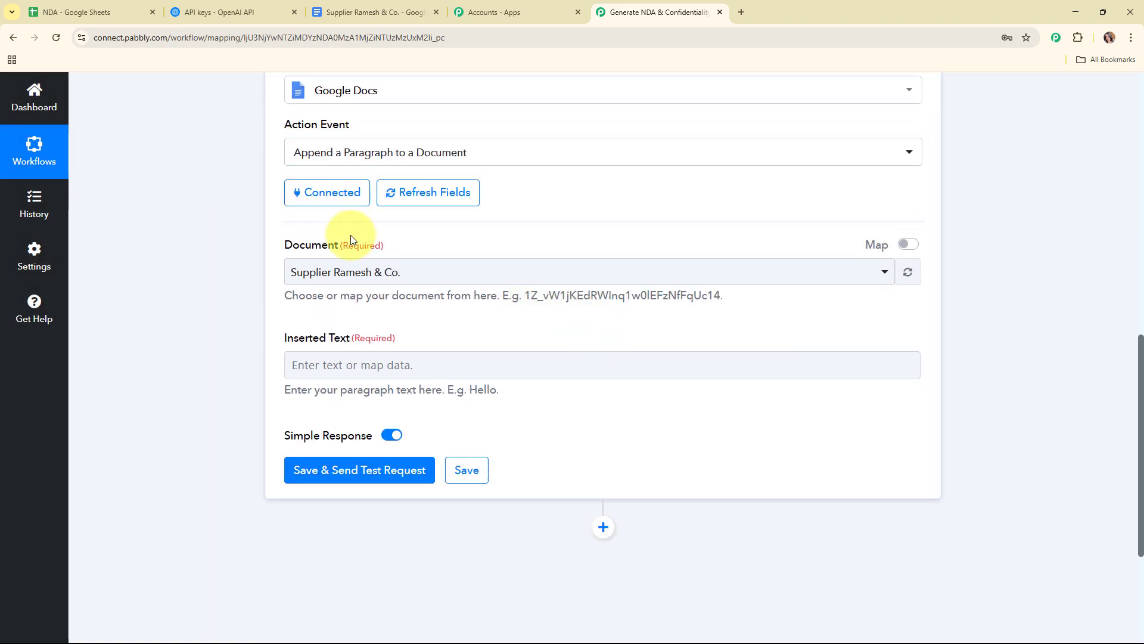
pyautogui.moveTo(273, 242); pyautogui.dragTo(423, 241)
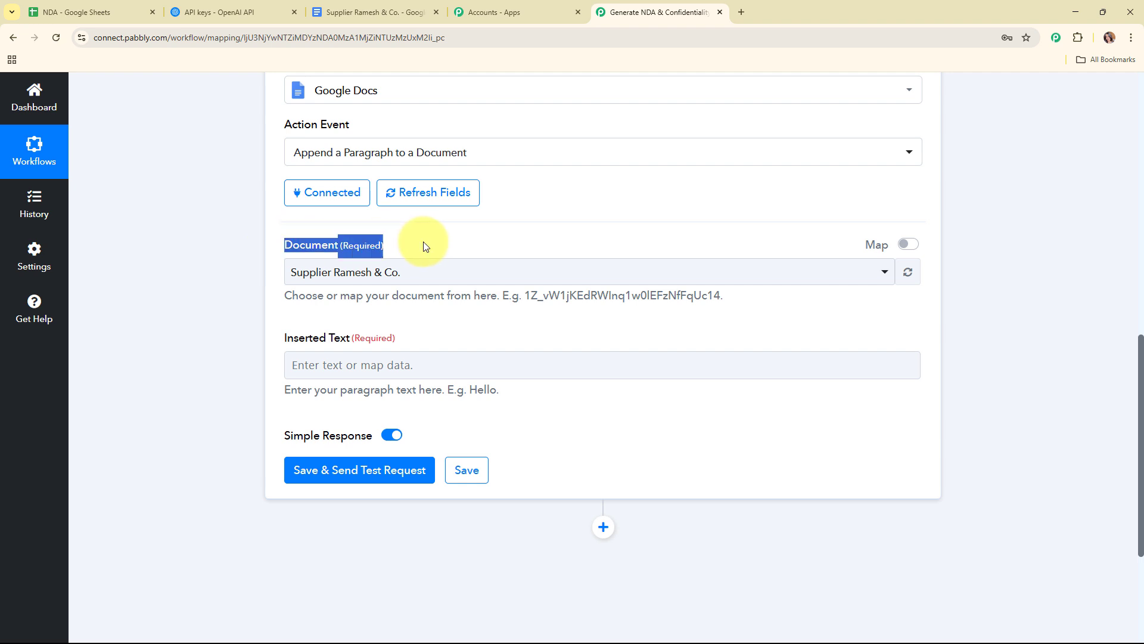
pyautogui.click(459, 326)
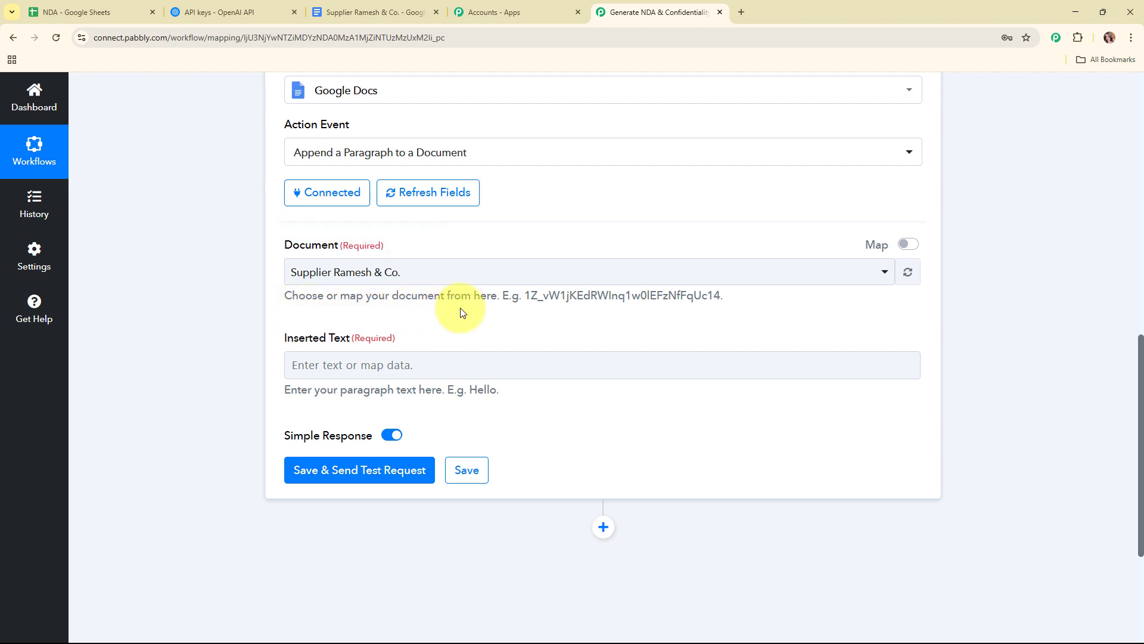
pyautogui.click(557, 275)
pyautogui.click(557, 274)
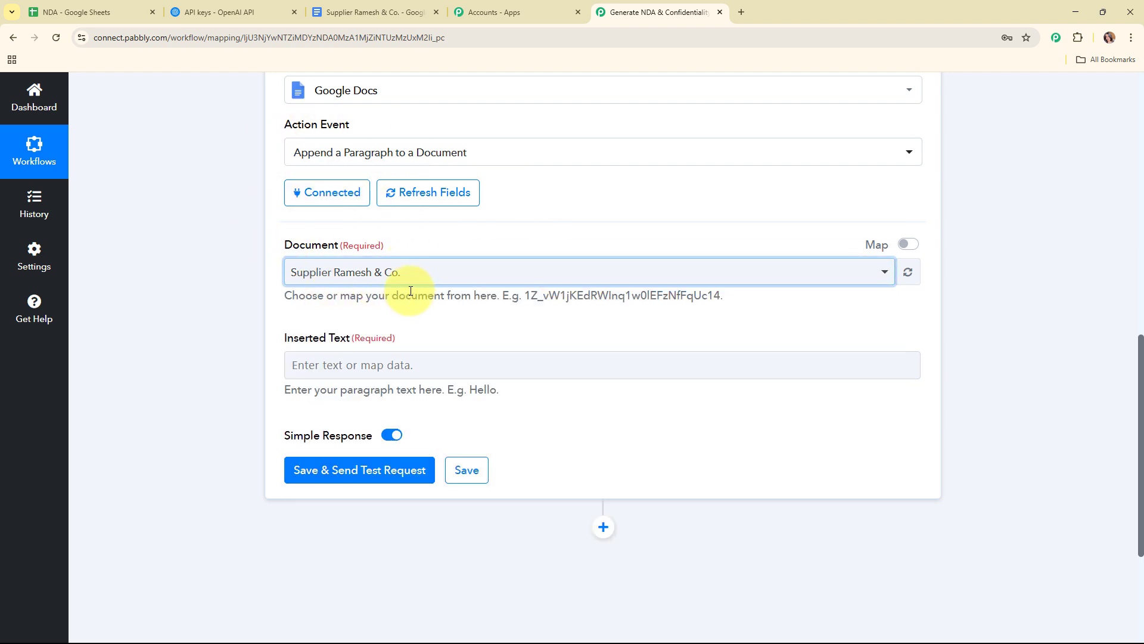
pyautogui.click(913, 247)
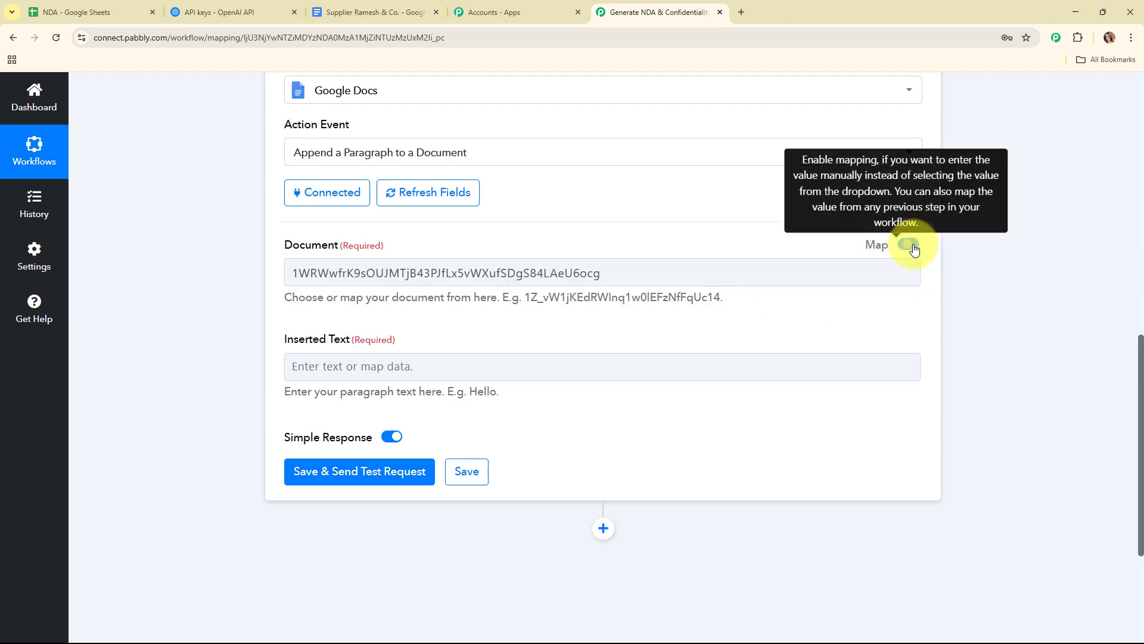
pyautogui.moveTo(676, 273); pyautogui.dragTo(290, 276)
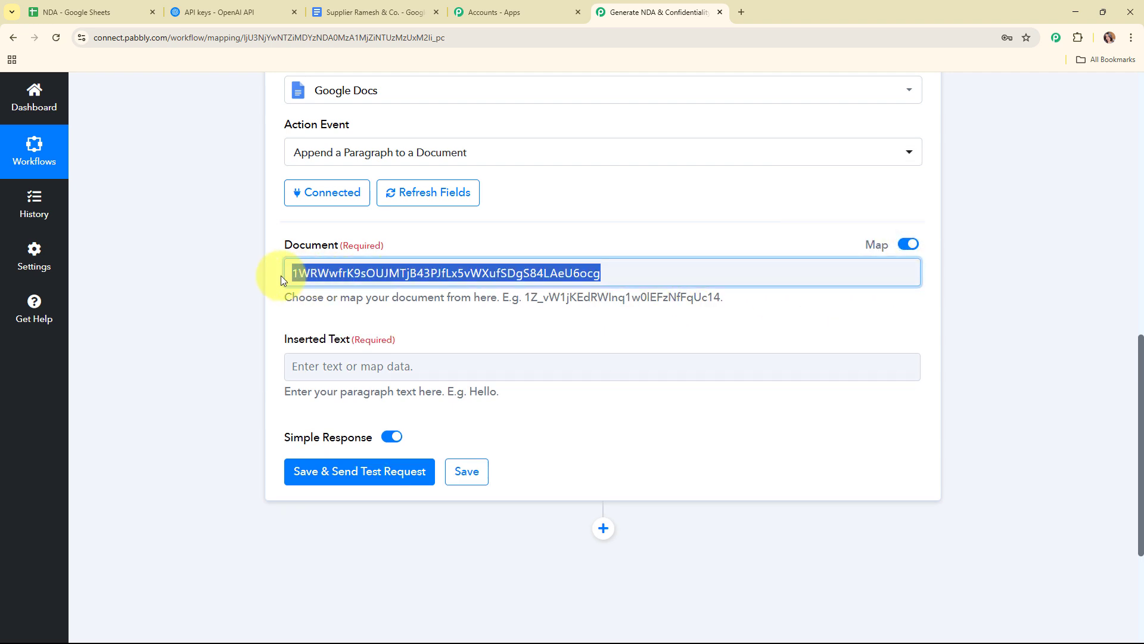
pyautogui.press('BackSpace')
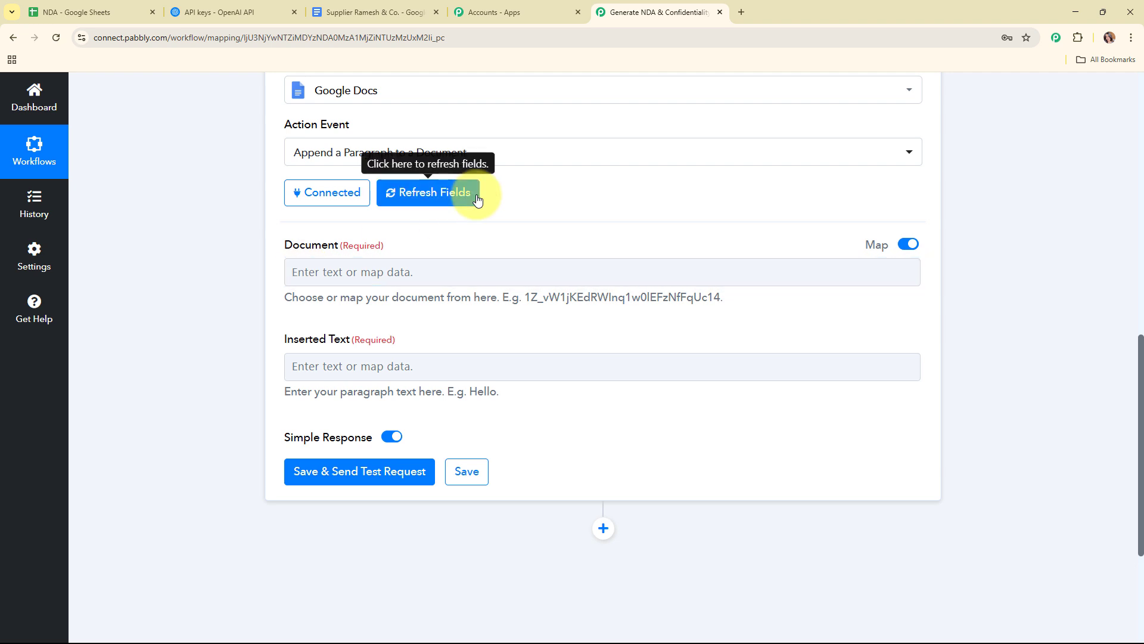
# - Search the previous steps' data for documentid and map DocumentId from the Create a Blank Document step into the Document field
pyautogui.click(478, 199)
pyautogui.click(289, 277)
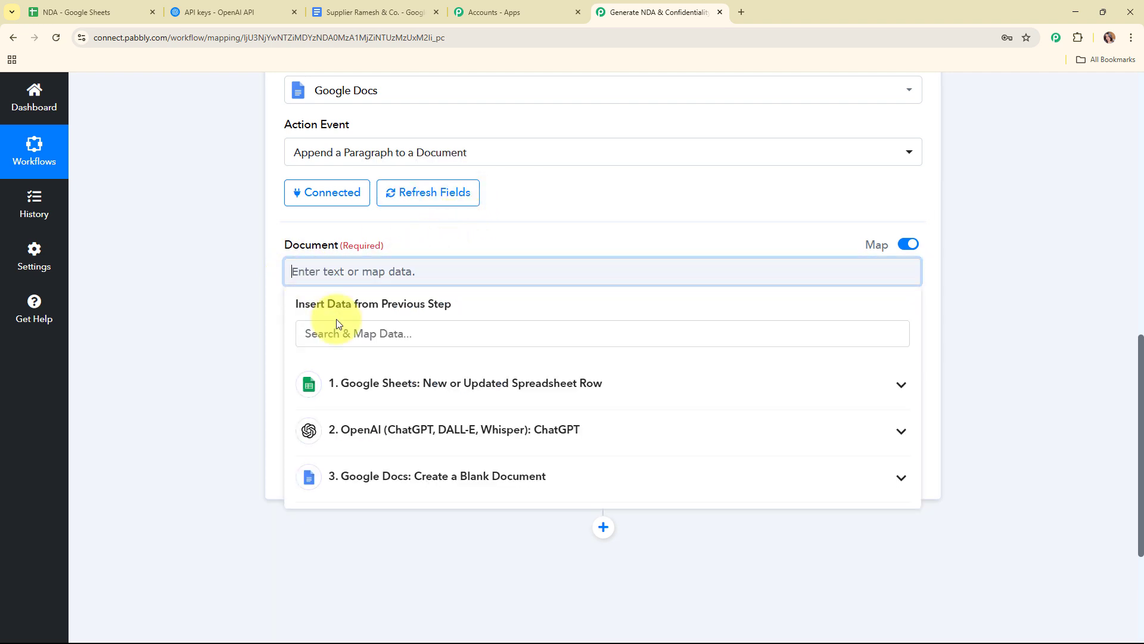
pyautogui.write('do')
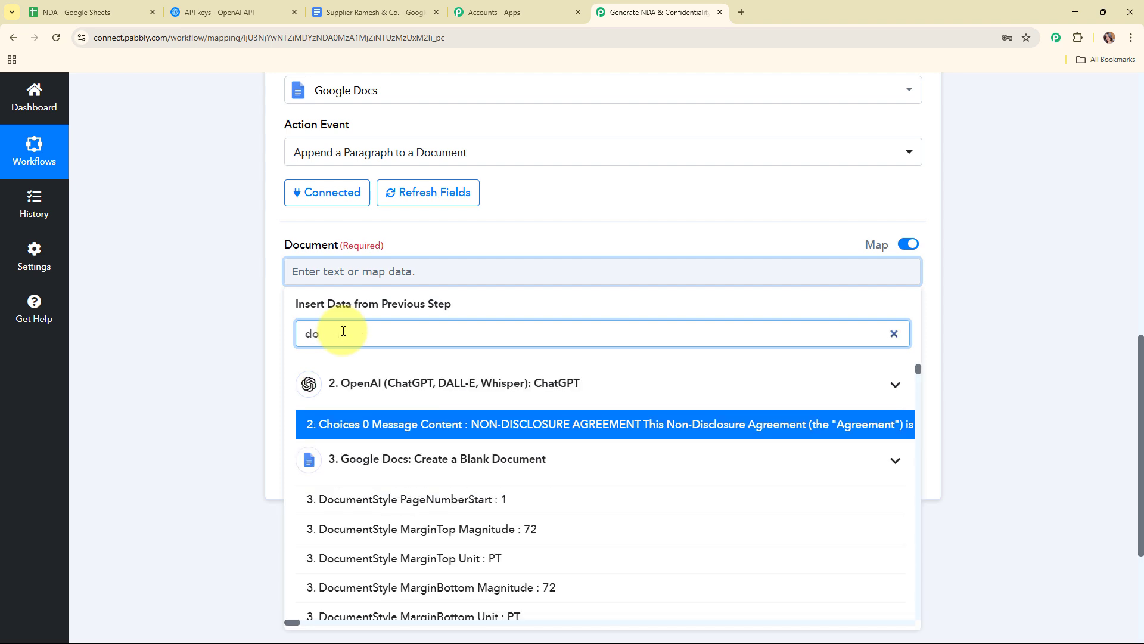
pyautogui.write('cumentId')
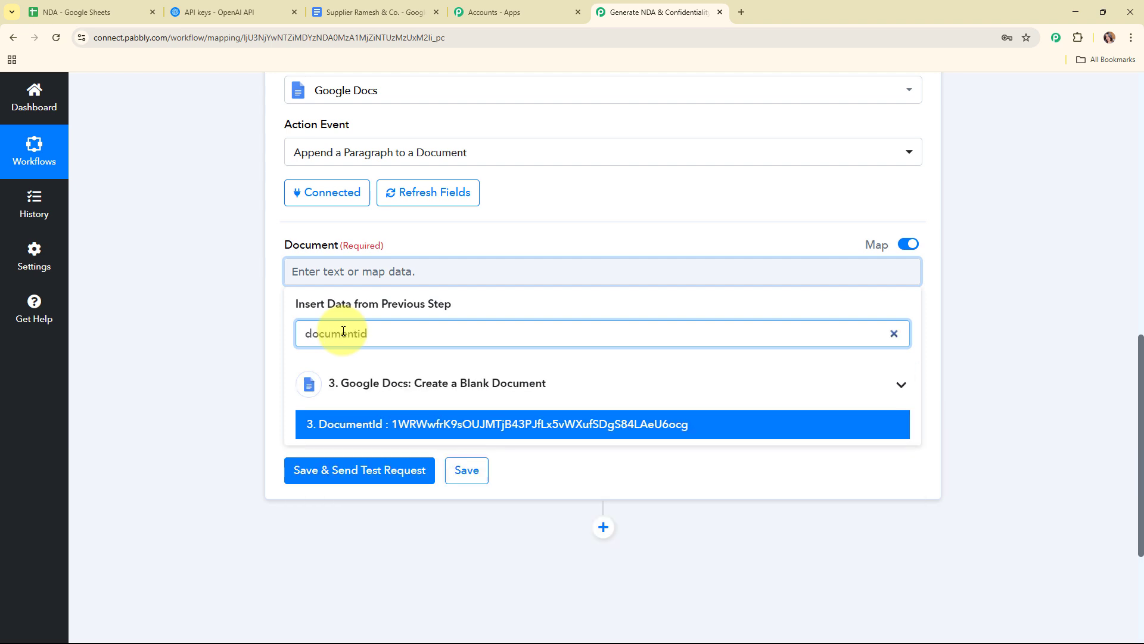
pyautogui.click(334, 423)
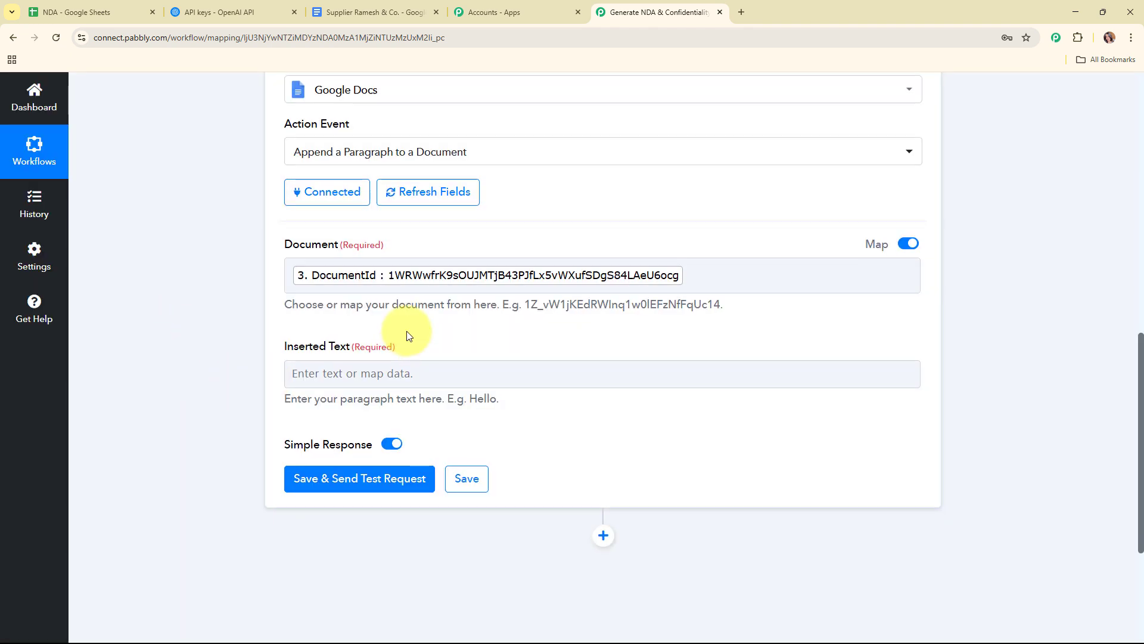
# - Map Choices 0 Message Content from the ChatGPT step into the Inserted Text field
pyautogui.scroll(-2, 358, 298)
pyautogui.click(305, 251)
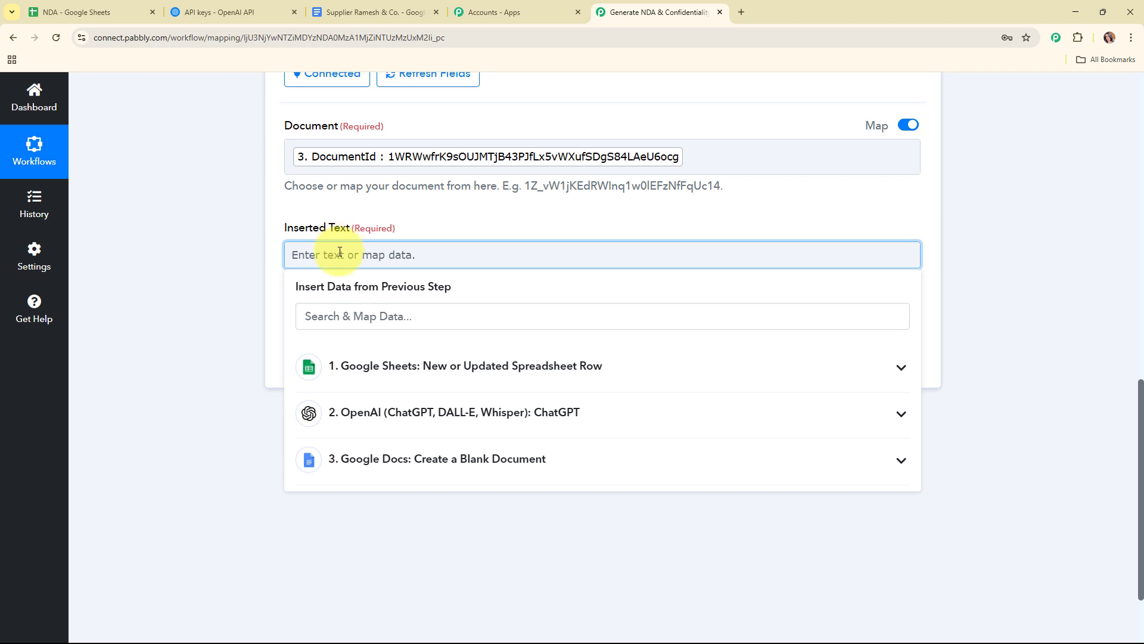
pyautogui.click(399, 428)
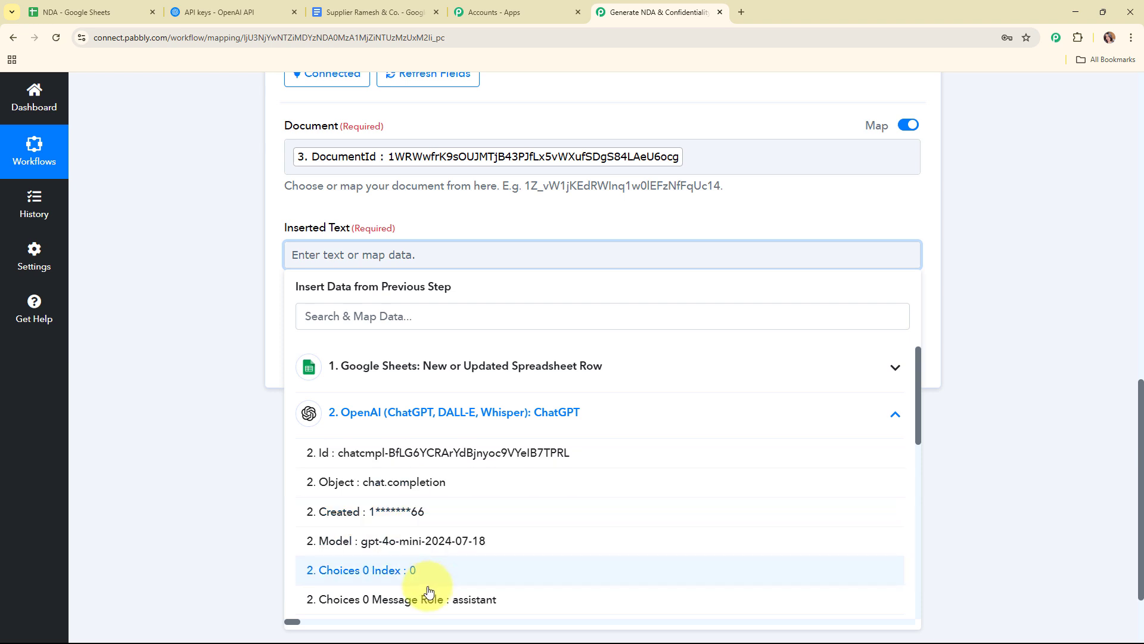
pyautogui.scroll(-3, 334, 504)
pyautogui.scroll(2, 517, 526)
pyautogui.click(517, 510)
pyautogui.click(172, 290)
# - Save the Append a Paragraph step with a test request and collapse it
pyautogui.scroll(-2, 173, 290)
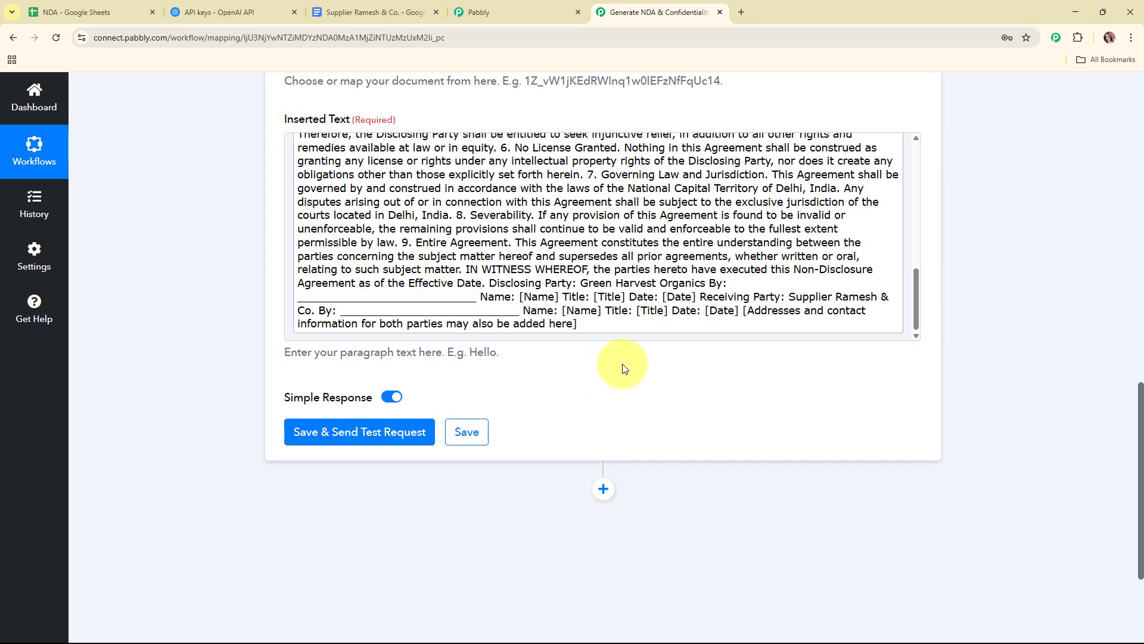
pyautogui.scroll(-2, 620, 360)
pyautogui.click(350, 321)
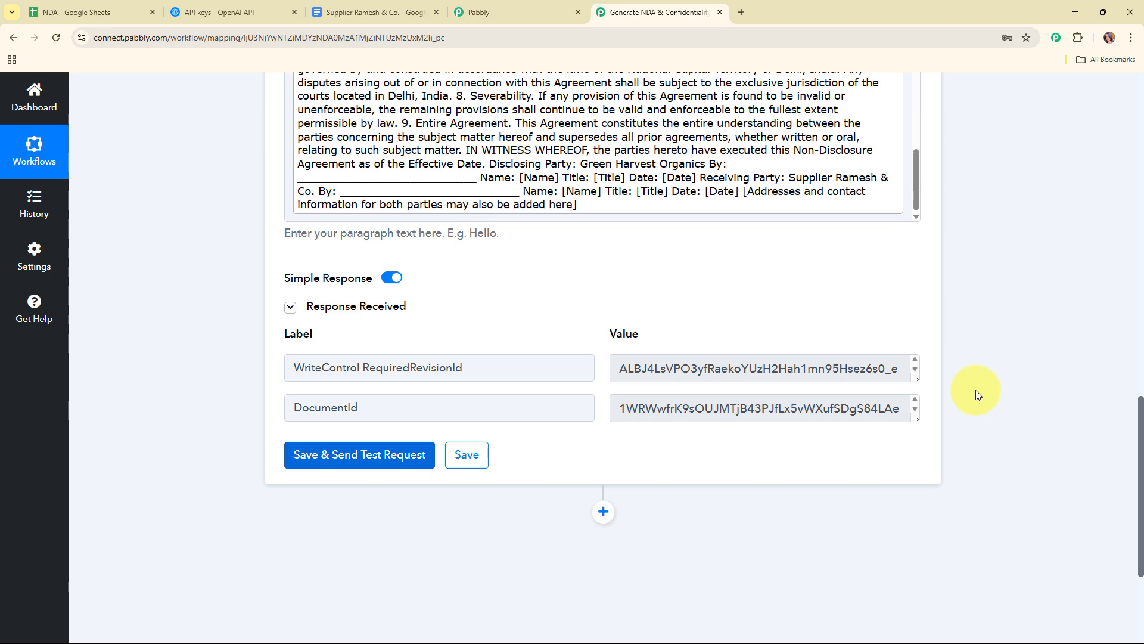
pyautogui.scroll(10, 975, 390)
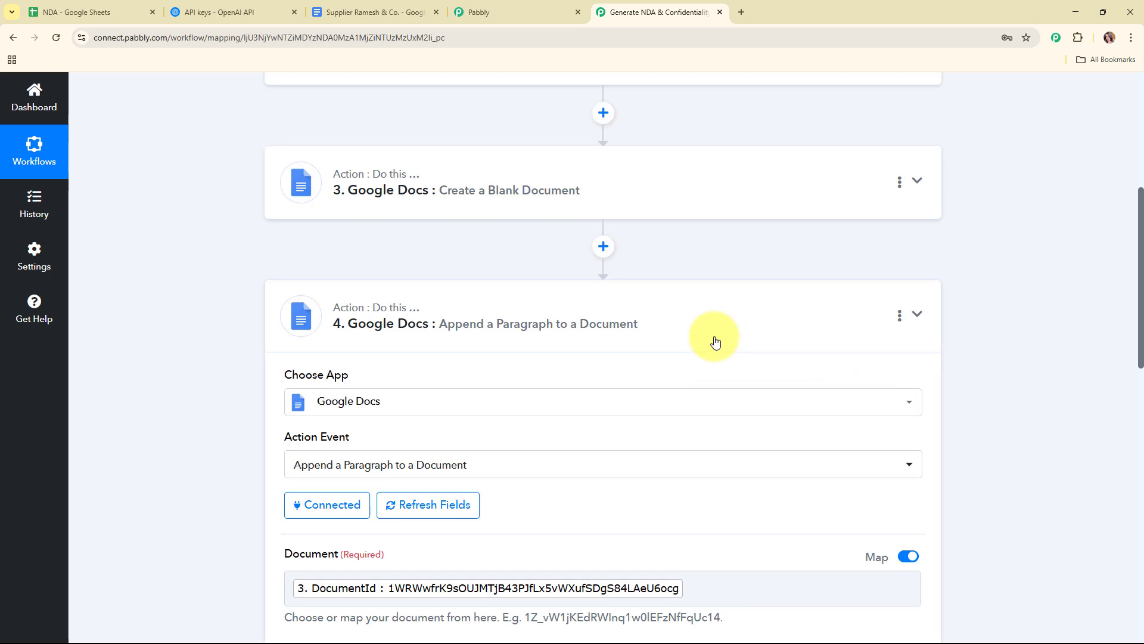
pyautogui.click(715, 341)
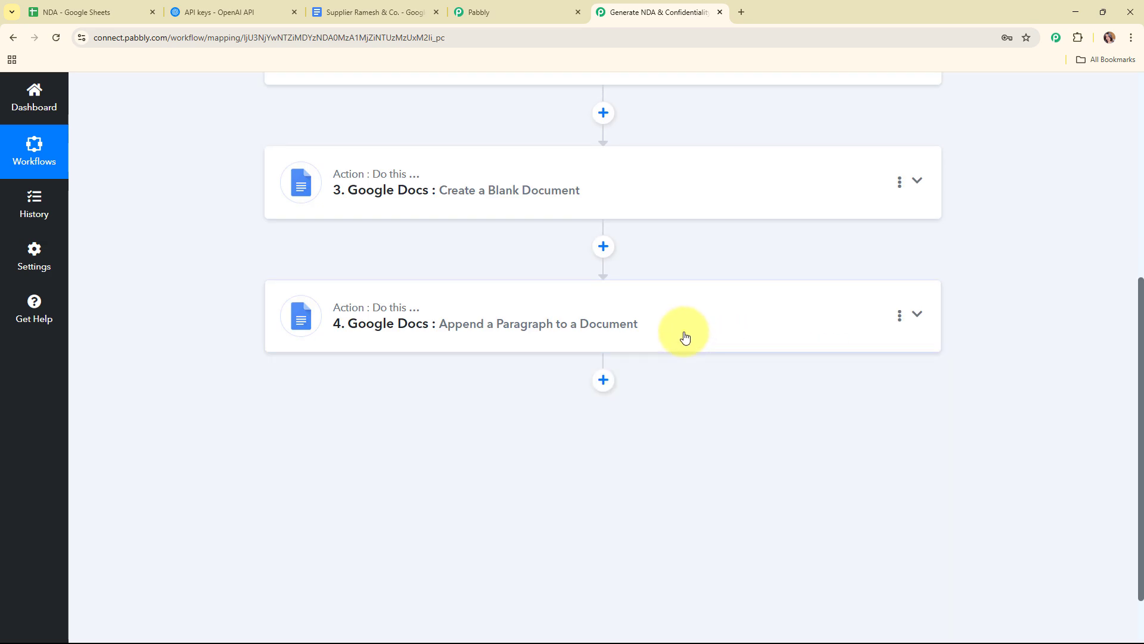
# - Switch to the newly created document in Google Docs and look through the appended non-disclosure agreement
pyautogui.scroll(7, 714, 349)
pyautogui.click(349, 4)
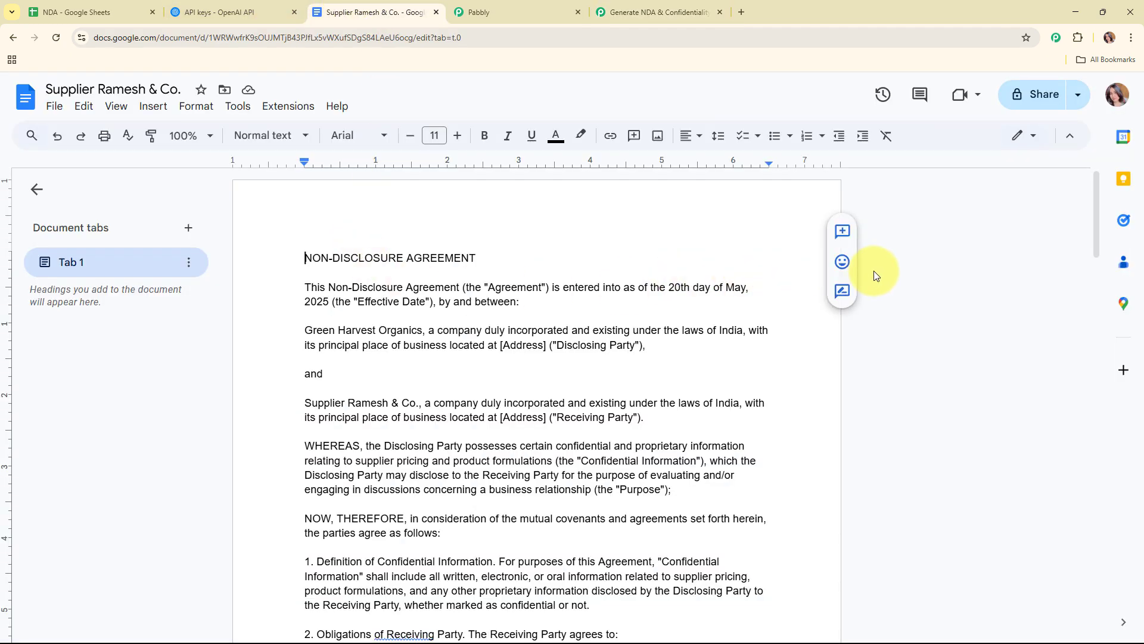
pyautogui.scroll(-15, 936, 300)
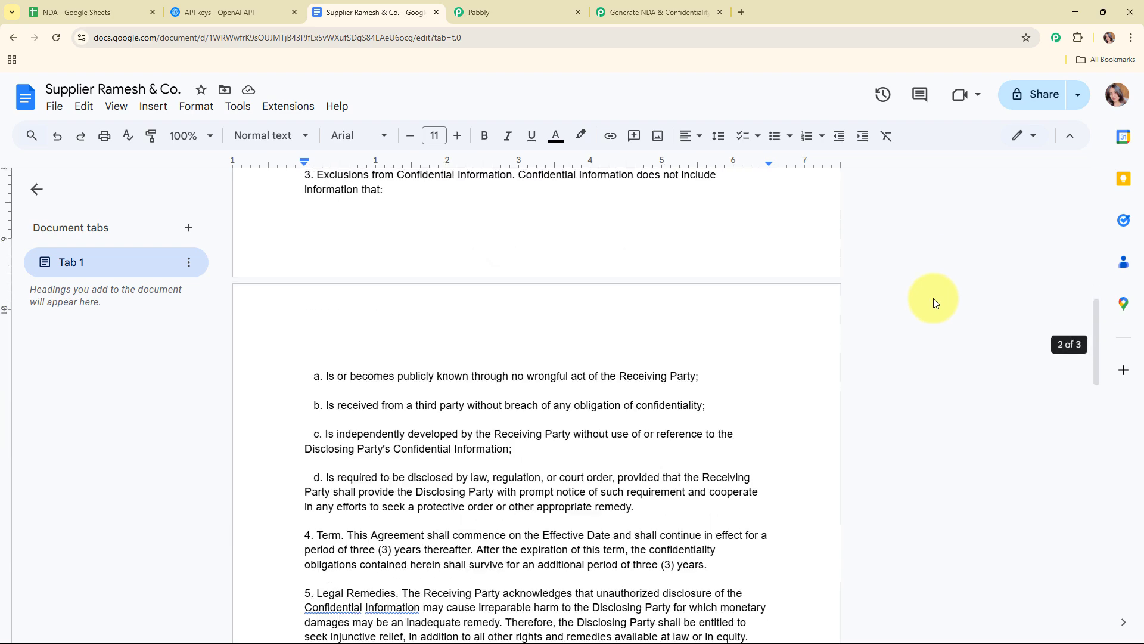
pyautogui.scroll(15, 933, 298)
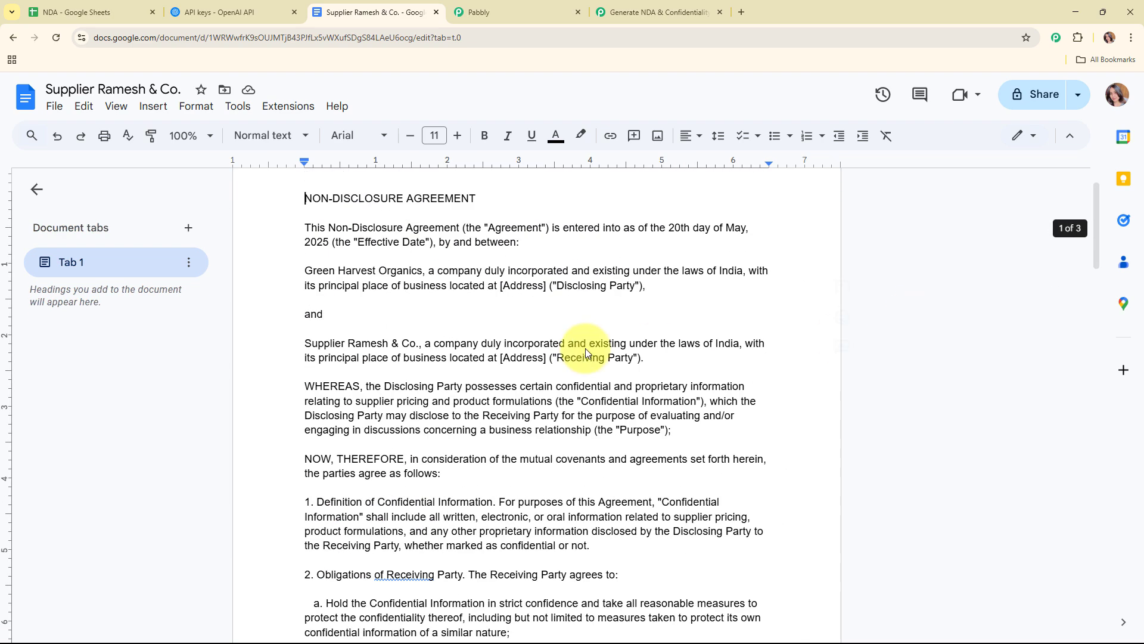
# - Return to the Pabbly Connect workflow and review its trigger, three action steps and title
pyautogui.click(658, 12)
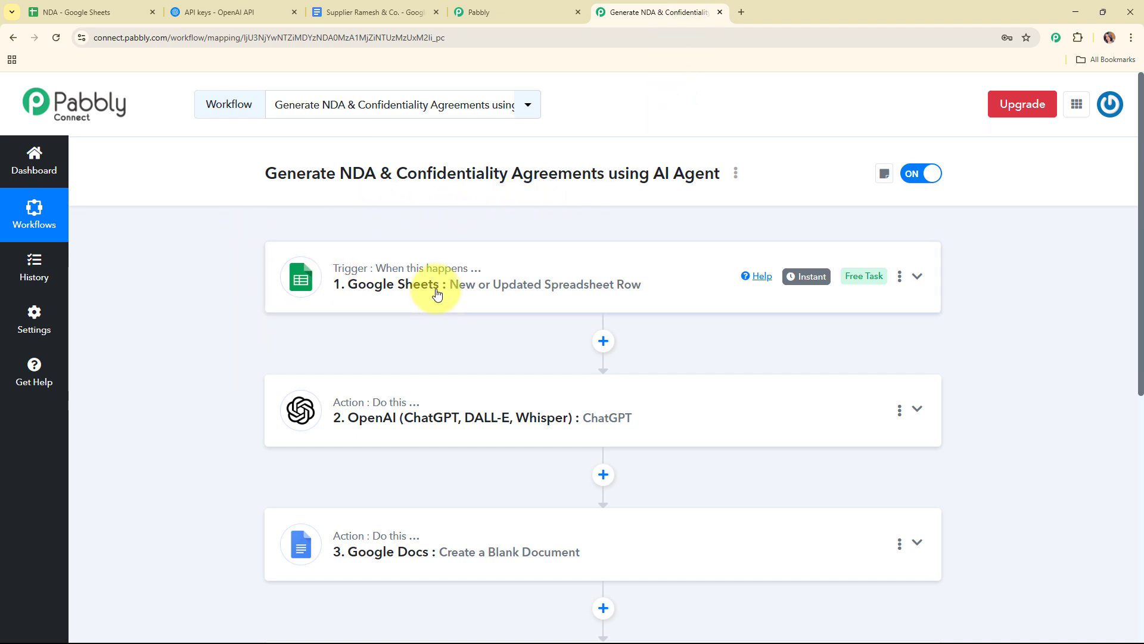
pyautogui.scroll(-2, 437, 293)
pyautogui.scroll(-5, 454, 378)
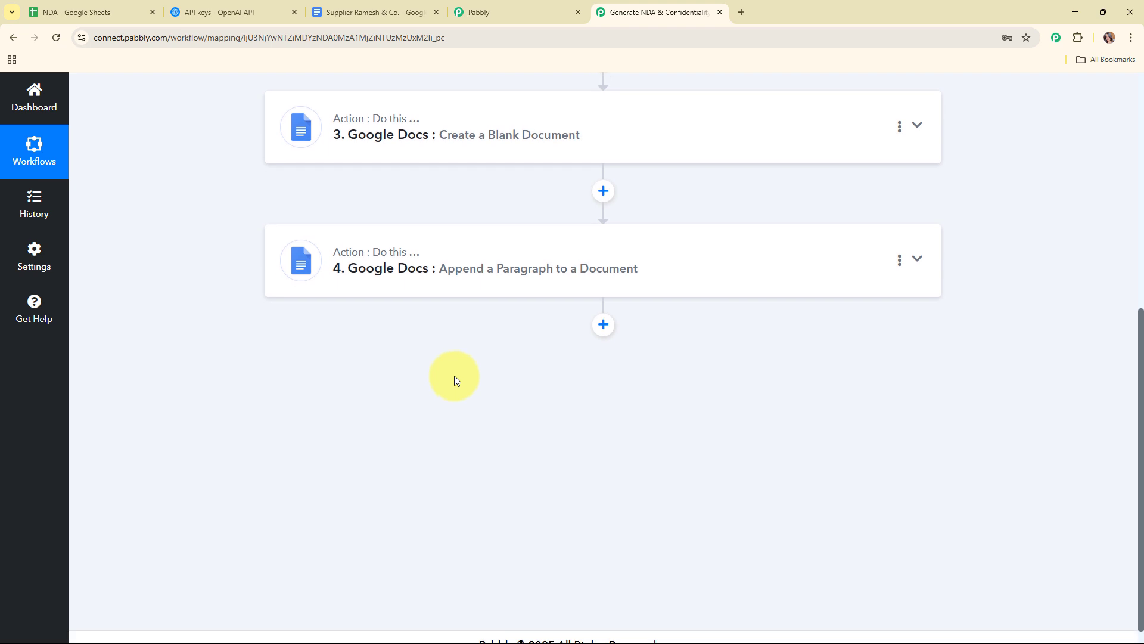
pyautogui.scroll(7, 454, 375)
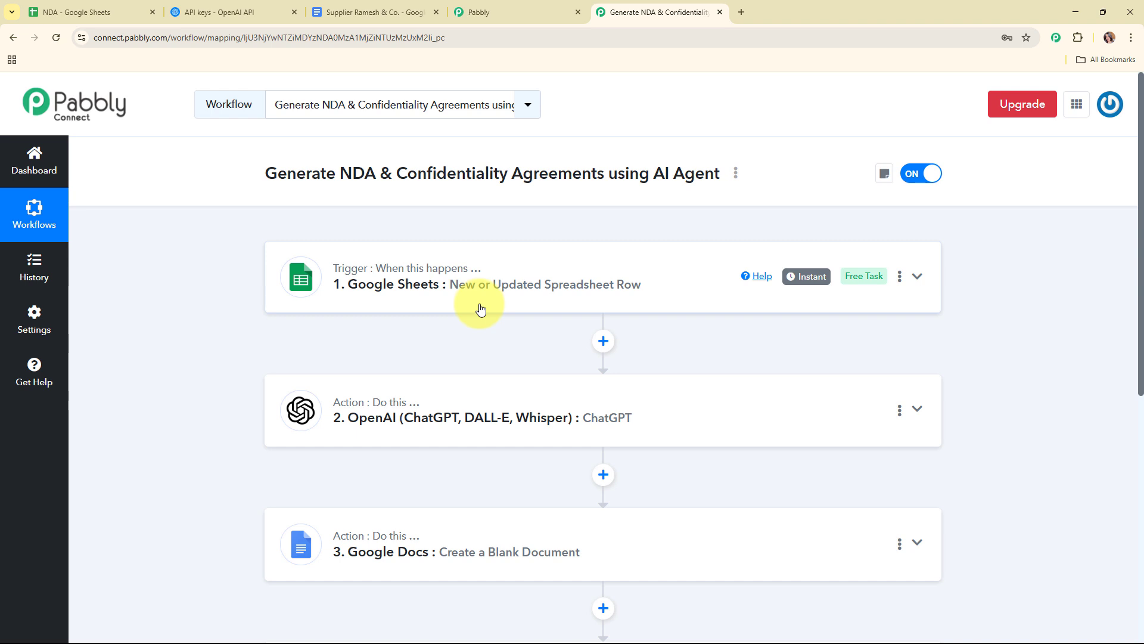
pyautogui.scroll(-2, 481, 308)
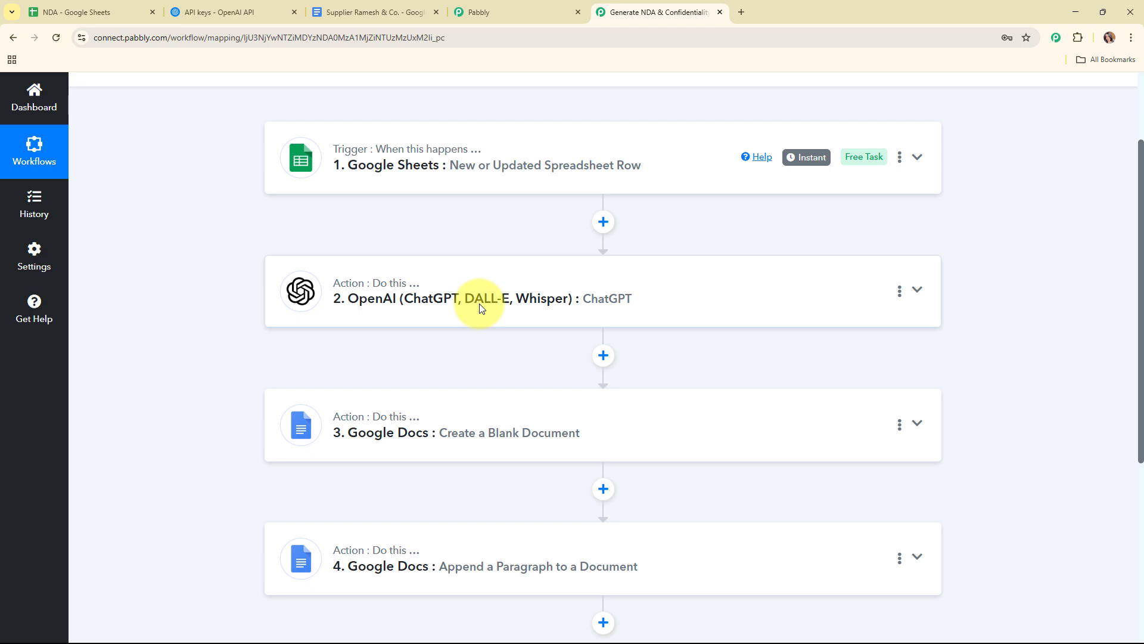
pyautogui.scroll(-3, 480, 308)
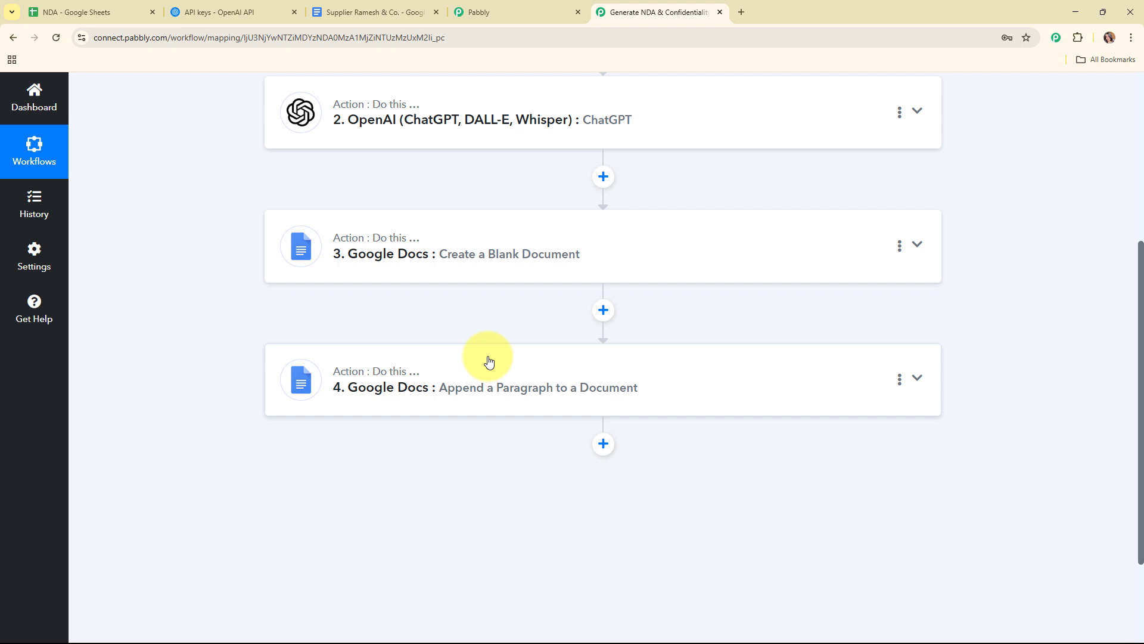
pyautogui.scroll(5, 489, 360)
pyautogui.moveTo(268, 173); pyautogui.dragTo(720, 174)
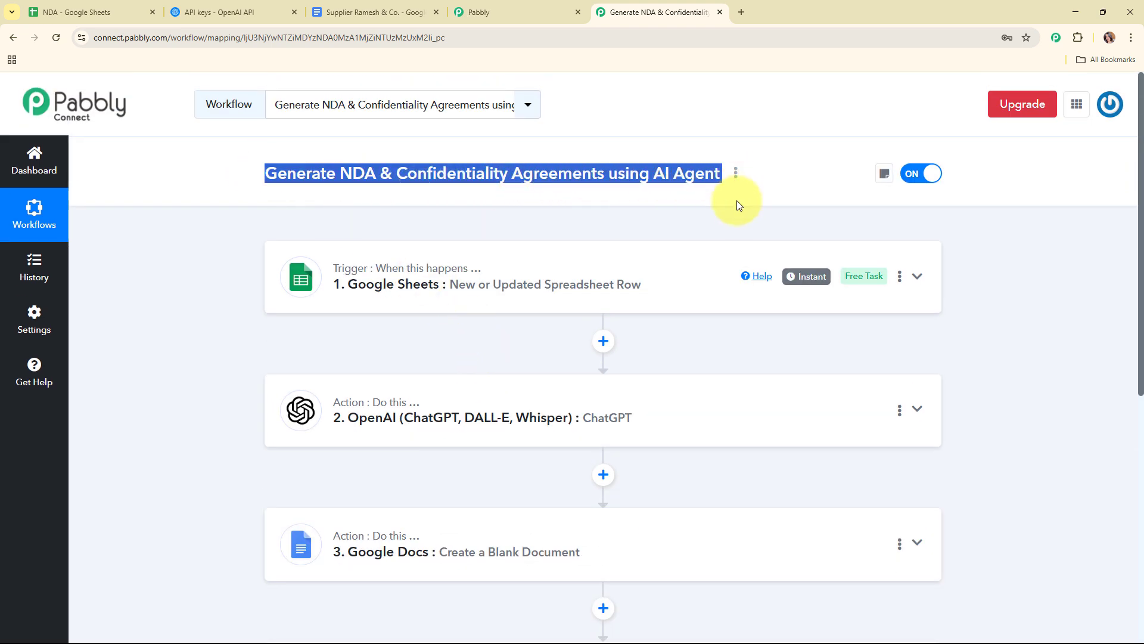
pyautogui.click(737, 220)
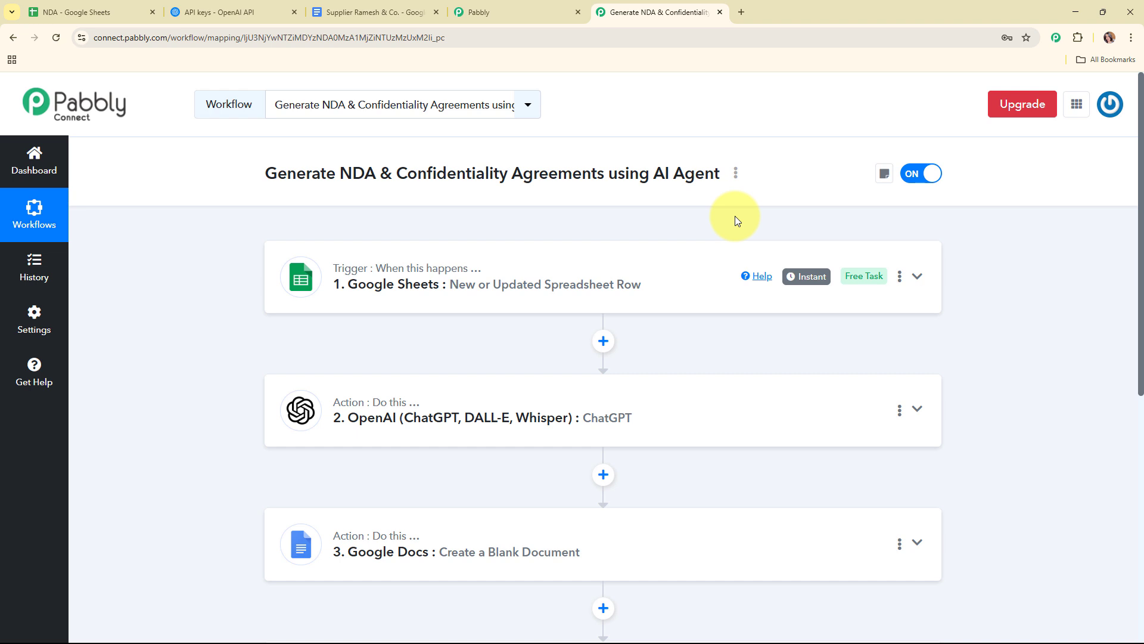